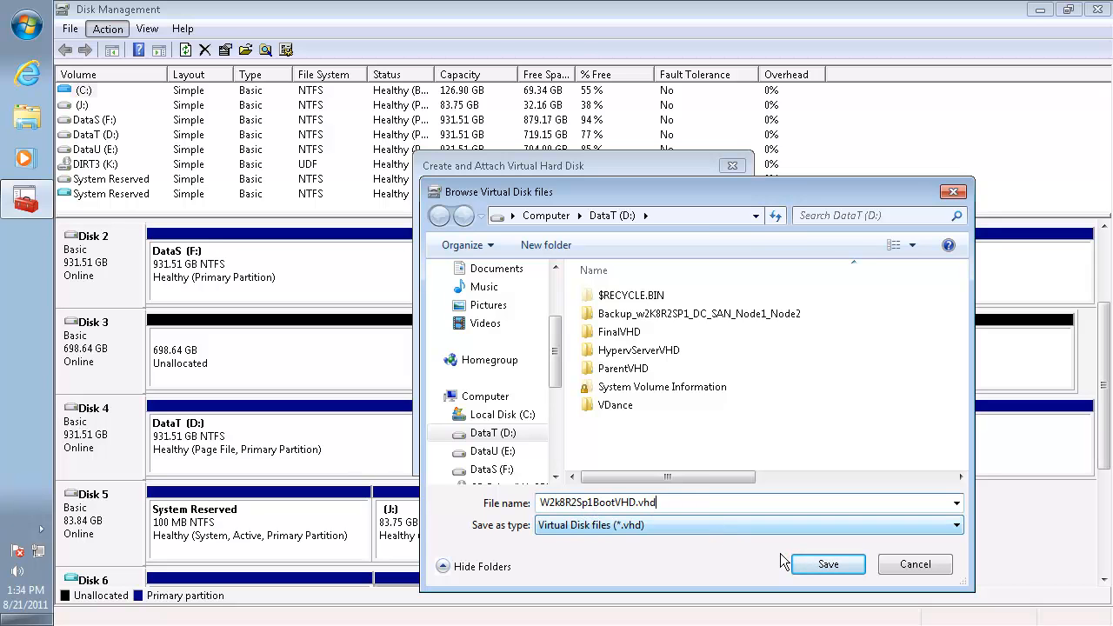
# Create and attach a fixed-size 15 GB virtual hard disk saved as D:\W2k8R2Sp1BootVHD.vhd
pyautogui.click(826, 566)
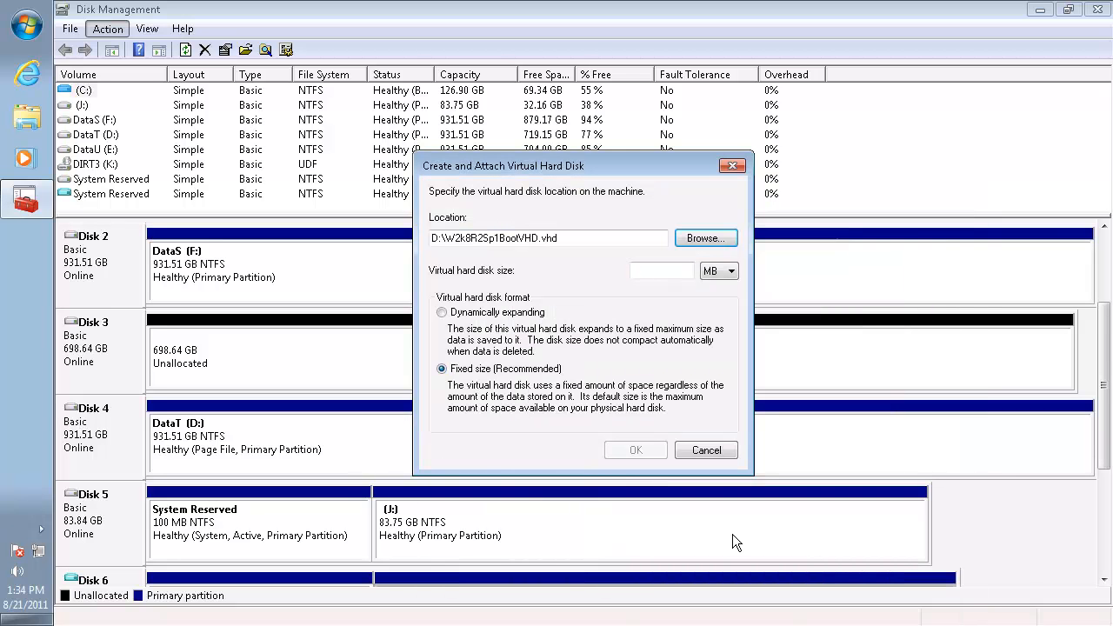
pyautogui.click(660, 267)
pyautogui.write('15')
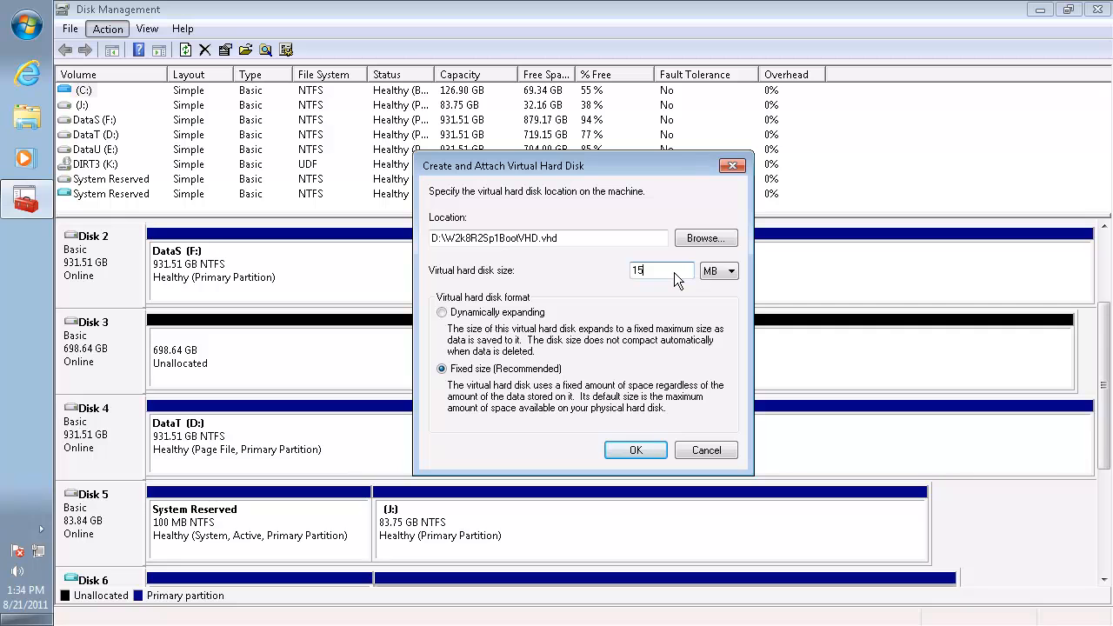
pyautogui.click(713, 273)
pyautogui.click(711, 298)
pyautogui.click(633, 449)
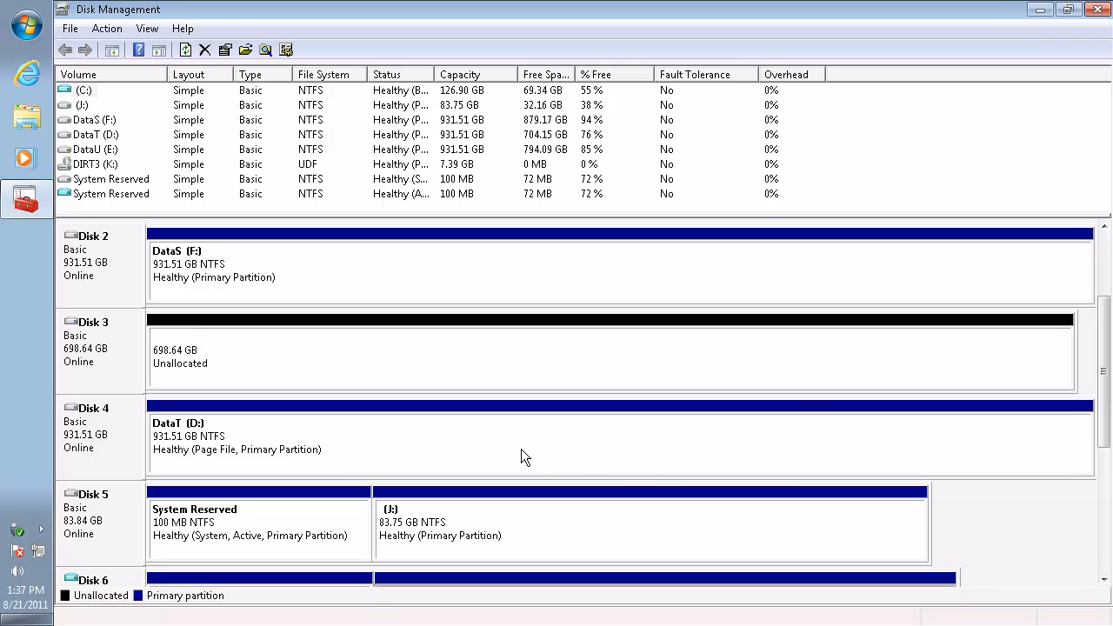
# Initialize the new 15 GB Disk 7 with the MBR (Master Boot Record) partition style
pyautogui.click(1107, 526)
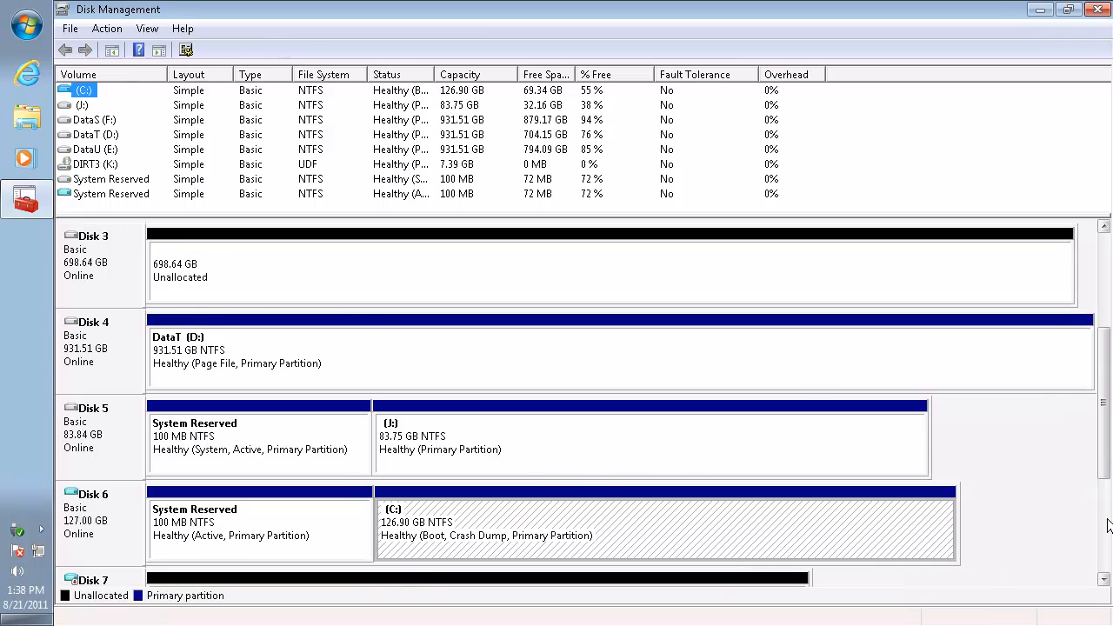
pyautogui.click(1107, 526)
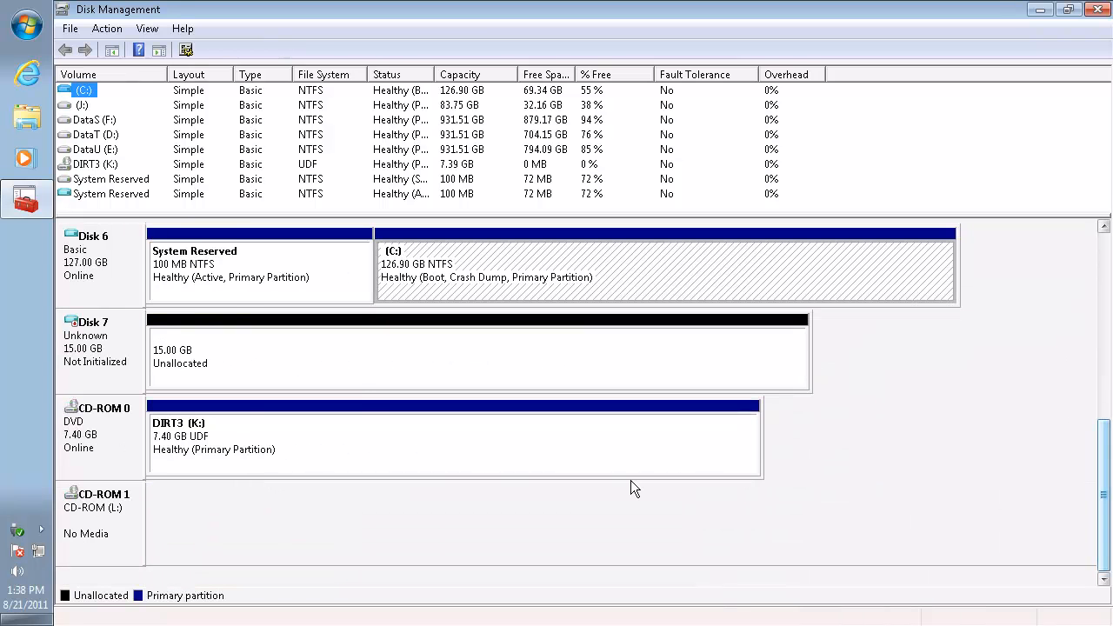
pyautogui.rightClick(85, 343)
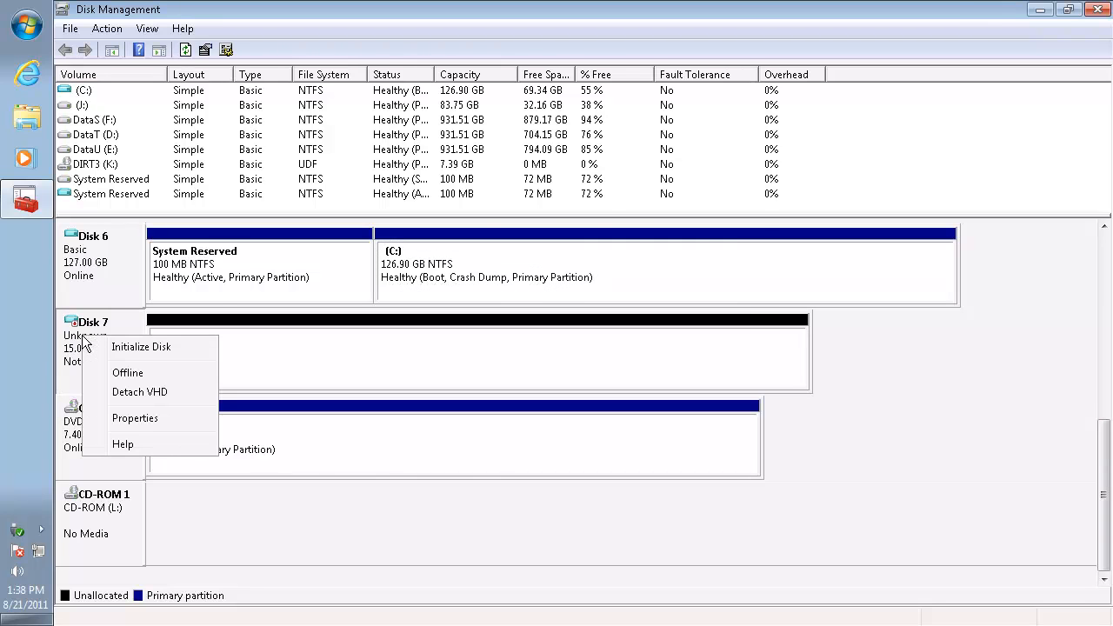
pyautogui.click(142, 347)
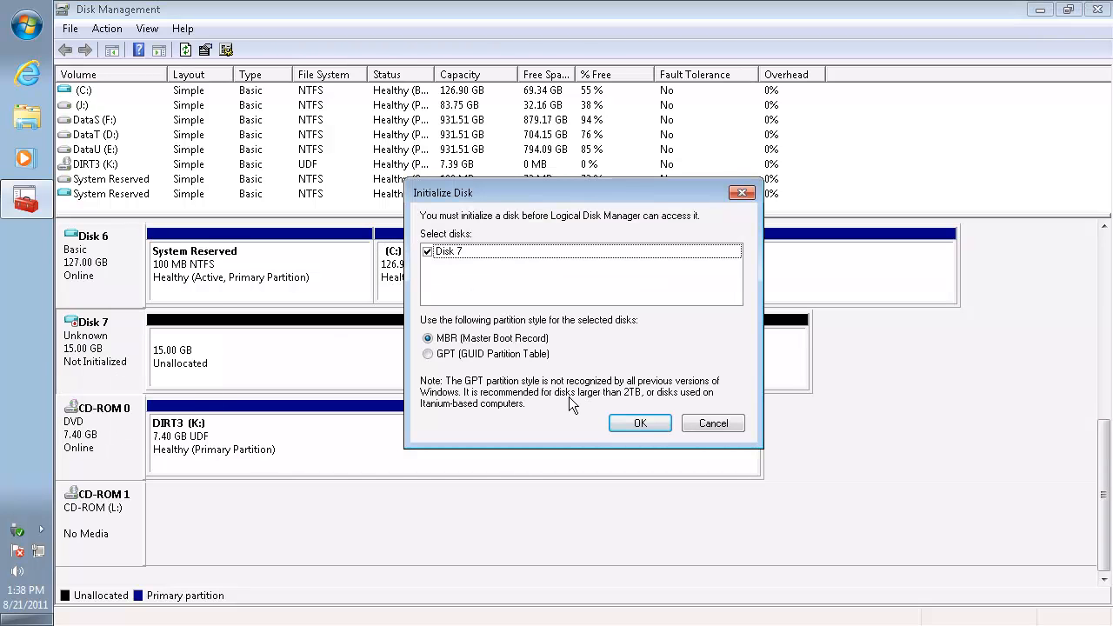
pyautogui.click(634, 424)
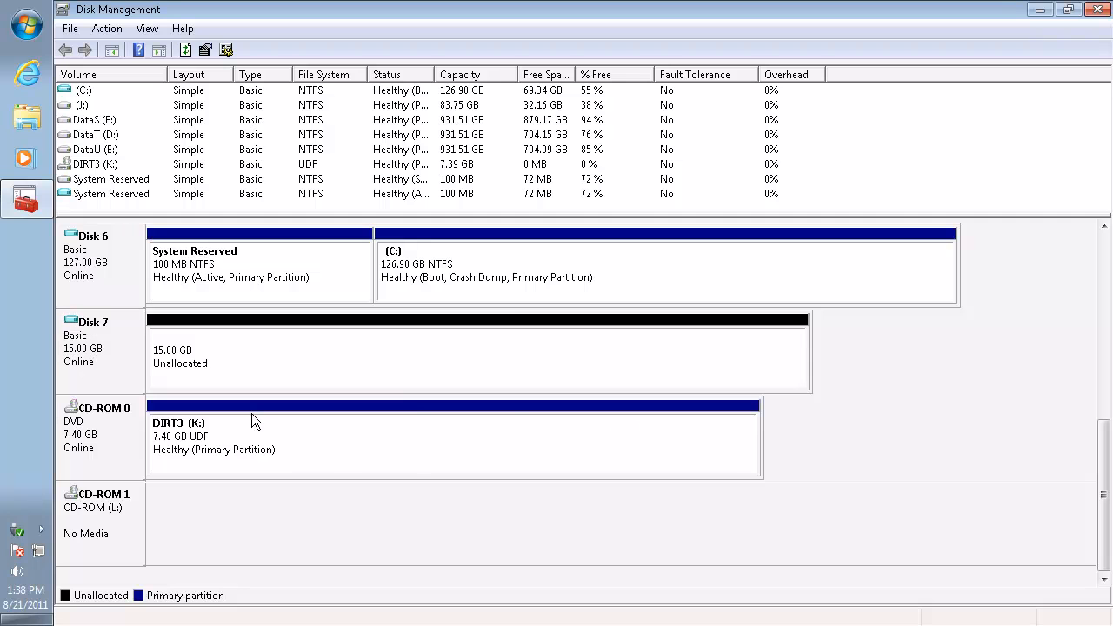
# Create a simple volume on Disk 7's unallocated space and assign it drive letter X
pyautogui.rightClick(230, 357)
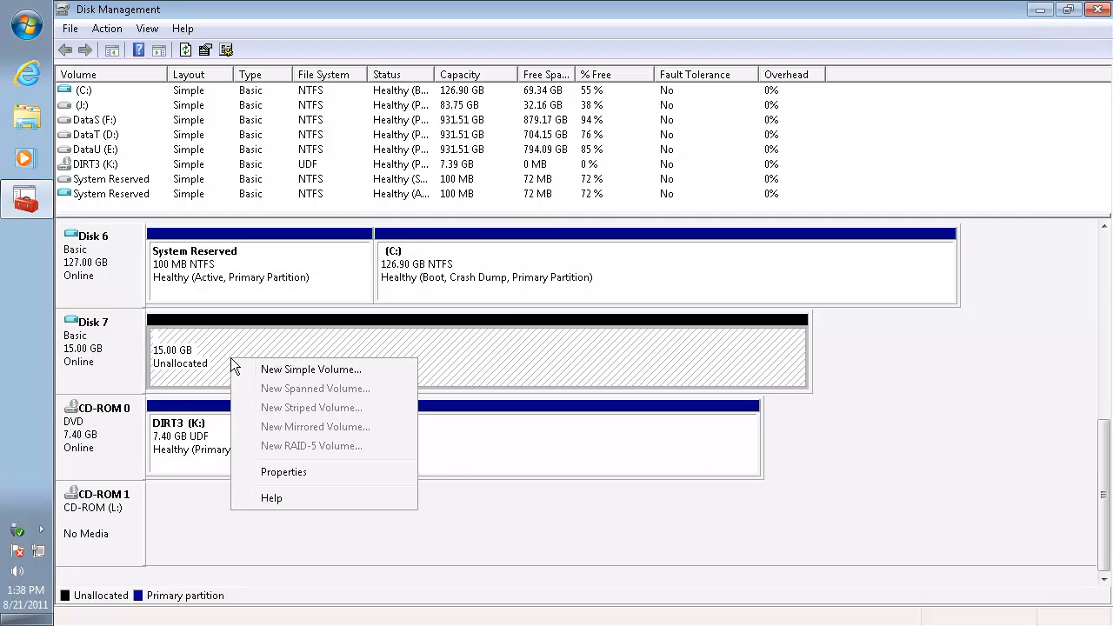
pyautogui.click(294, 366)
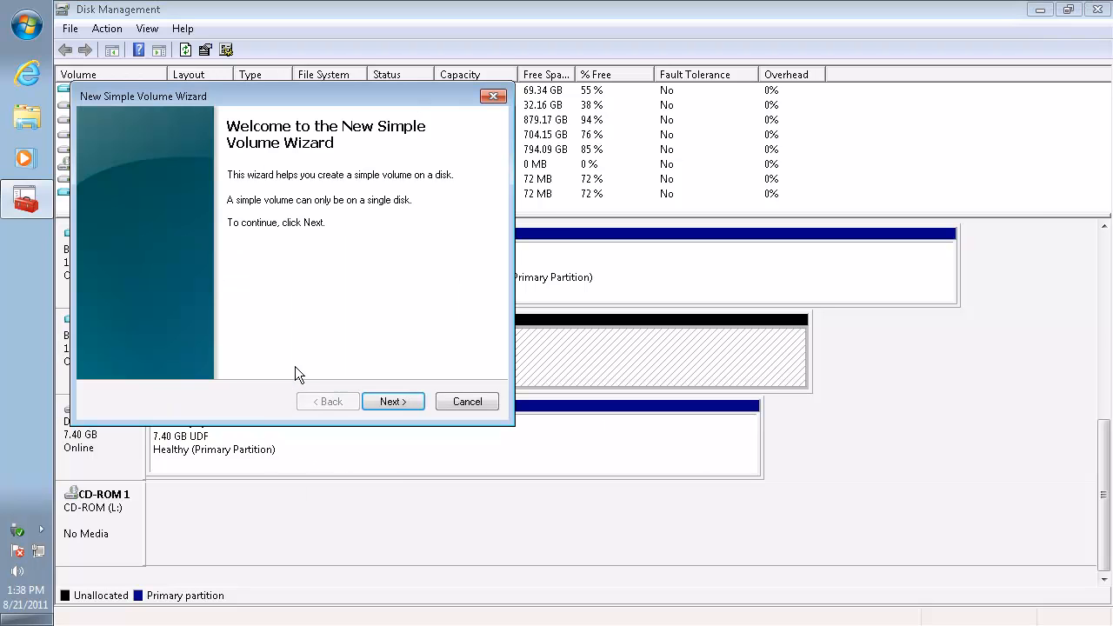
pyautogui.click(391, 401)
pyautogui.click(387, 401)
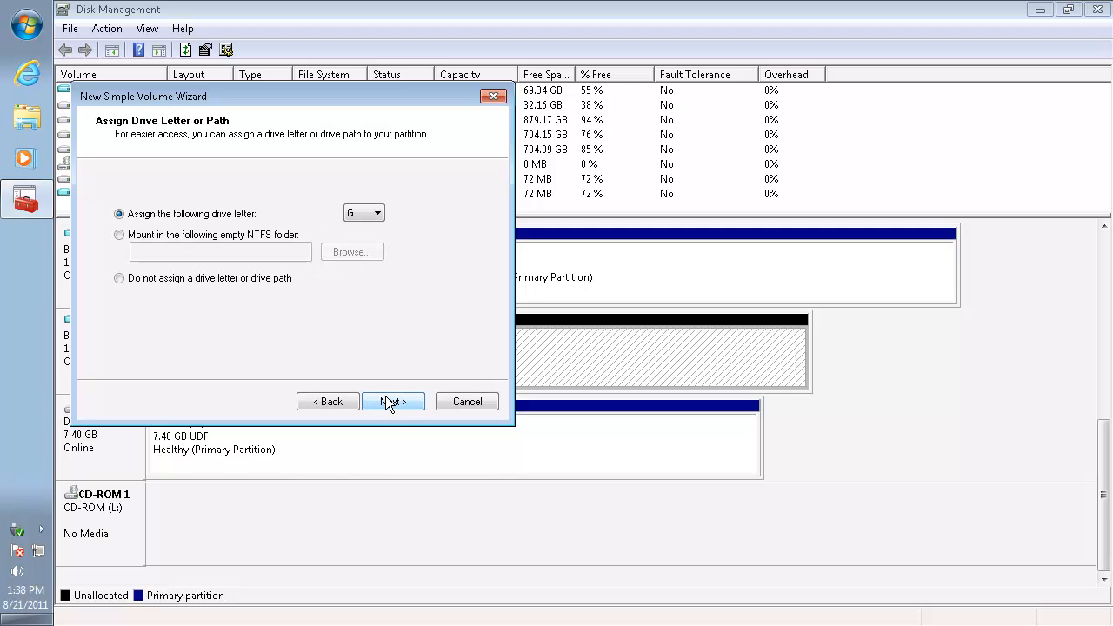
pyautogui.click(363, 212)
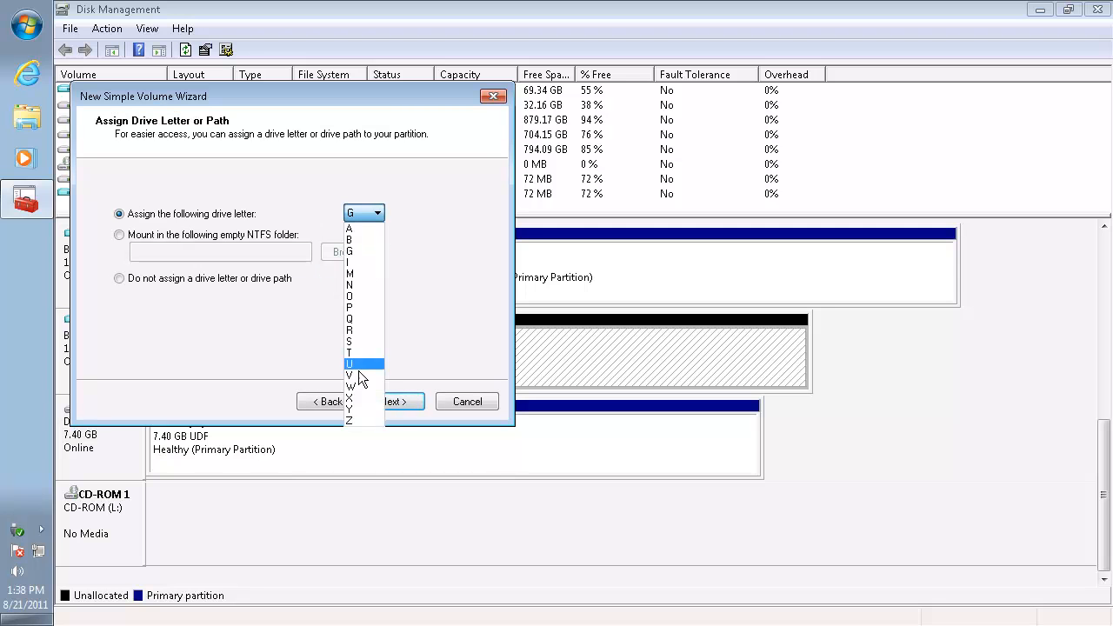
pyautogui.click(355, 399)
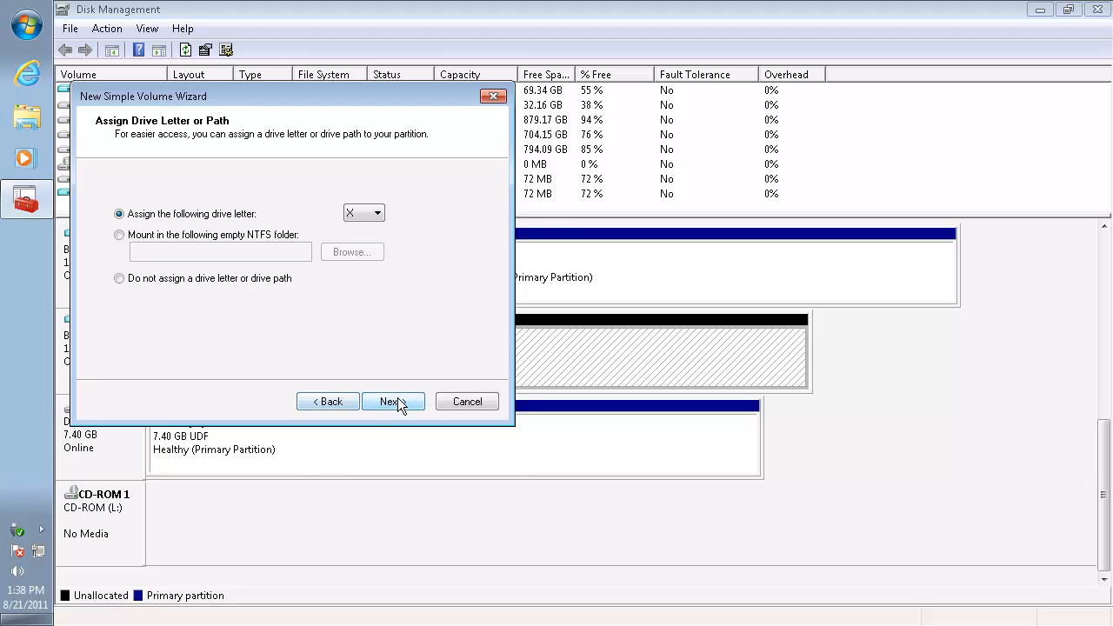
pyautogui.click(397, 401)
pyautogui.click(400, 402)
pyautogui.click(402, 402)
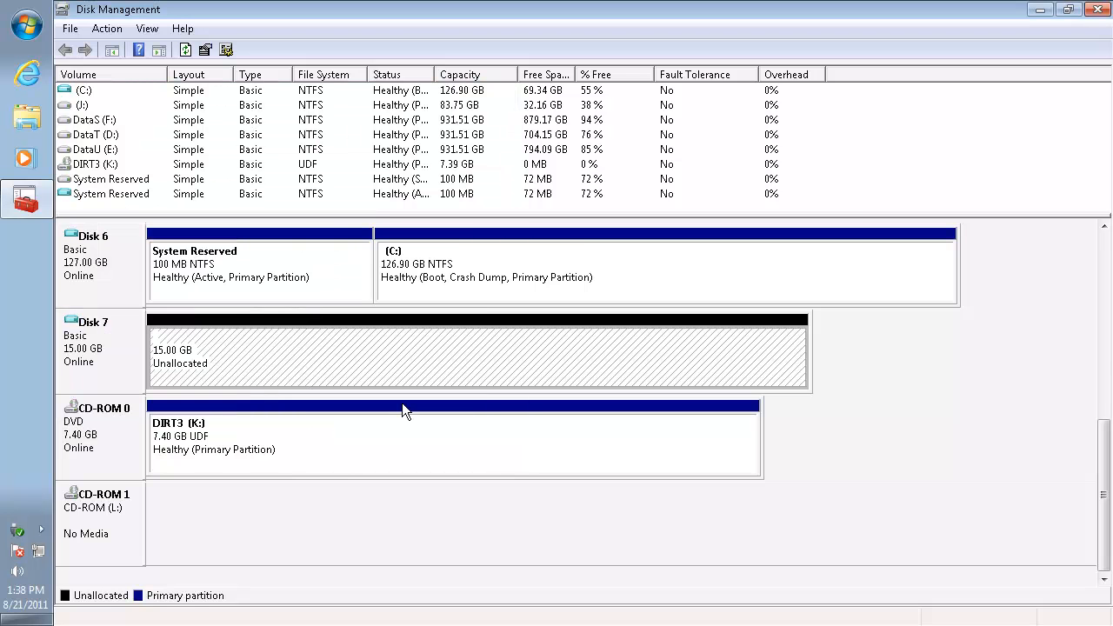
# Leave Disk Management and view the contents of the new X: volume in Windows Explorer
pyautogui.click(1105, 7)
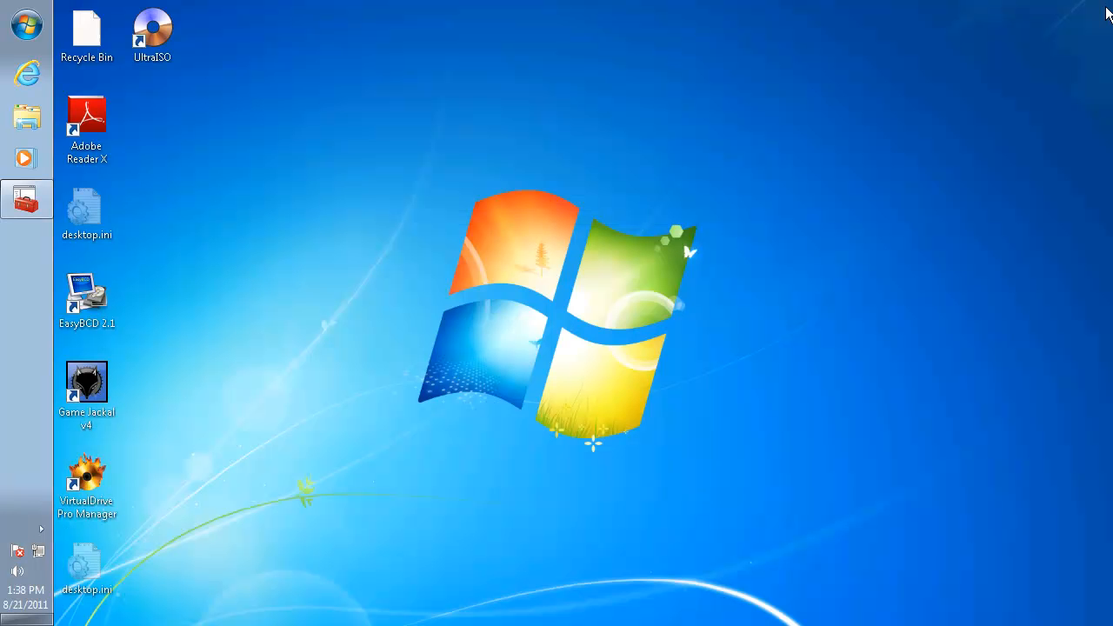
pyautogui.click(27, 126)
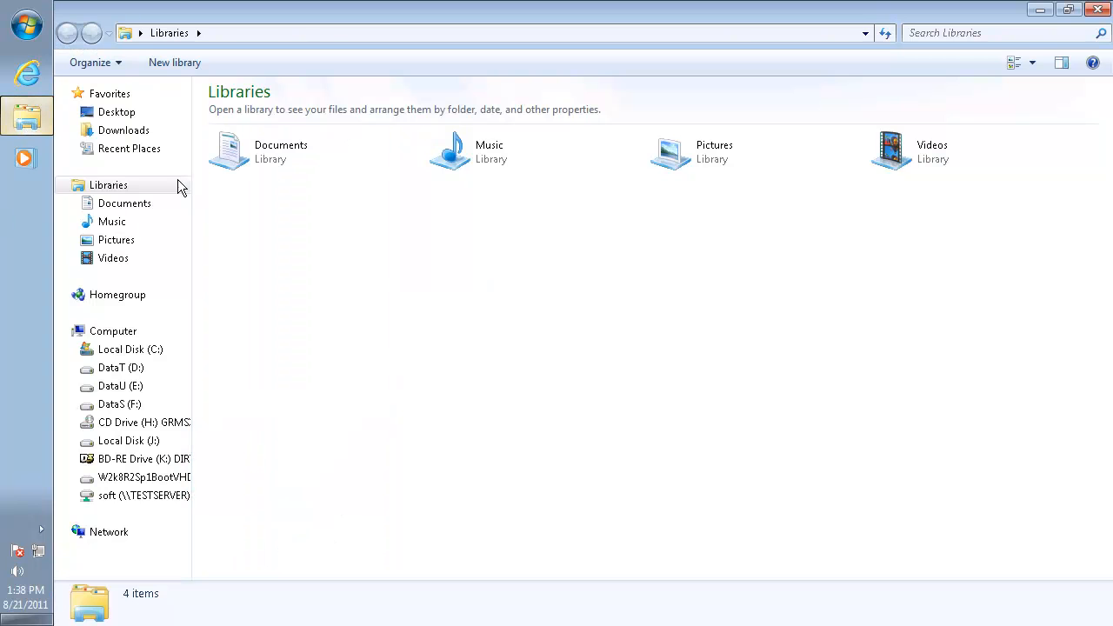
pyautogui.click(144, 478)
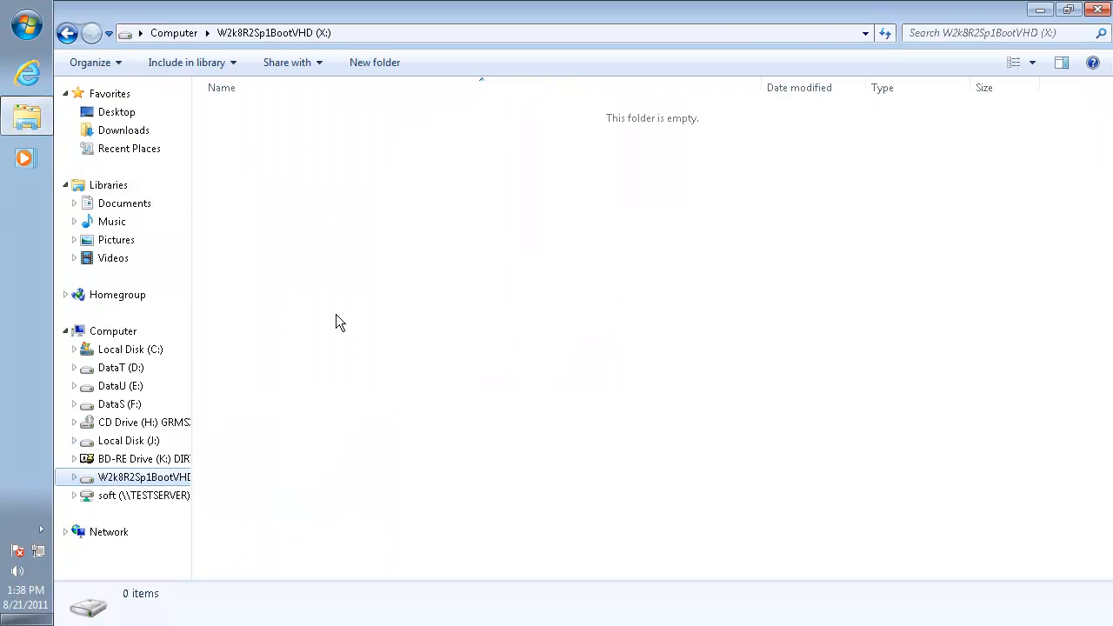
# Mount Win2k8R2SP1.iso from the restoredata folder on DataU (E:) to drive H: with UltraISO
pyautogui.click(118, 387)
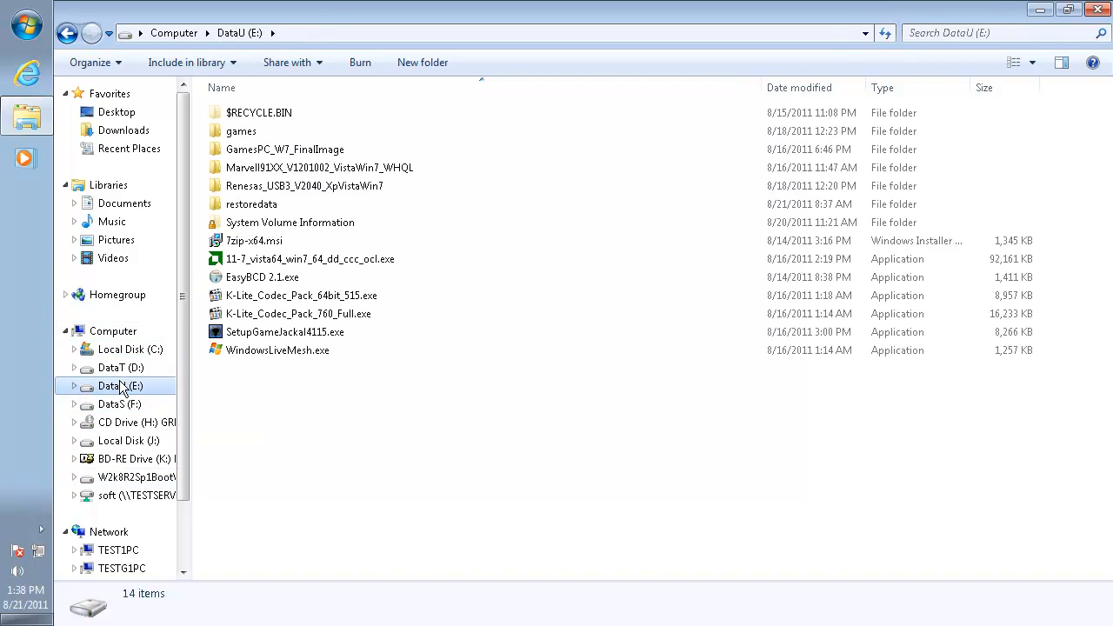
pyautogui.click(249, 207)
pyautogui.doubleClick(250, 209)
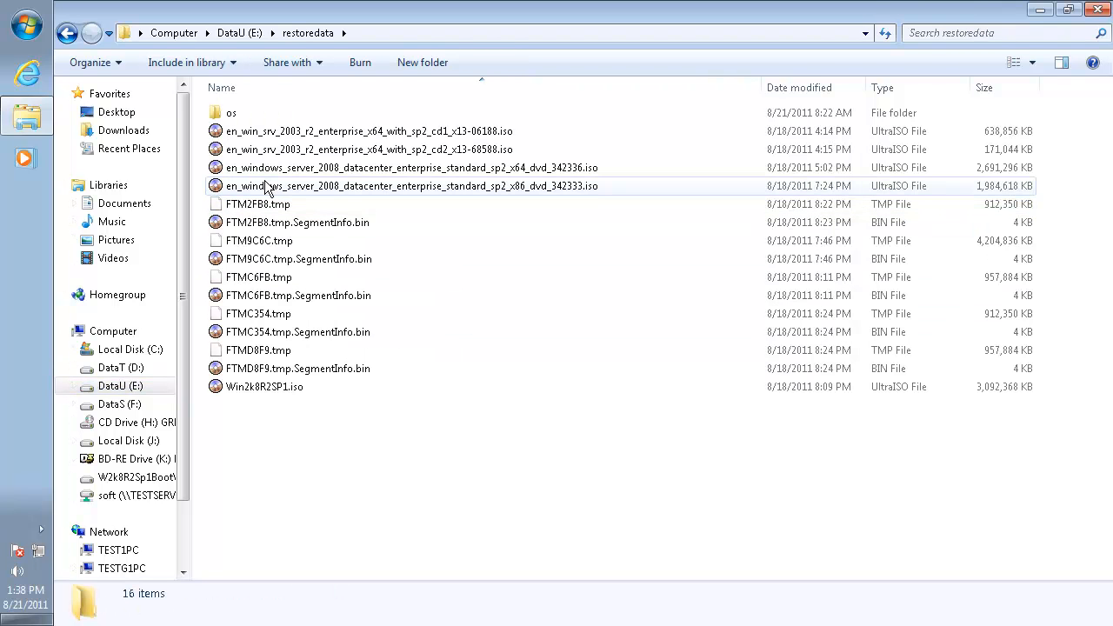
pyautogui.click(274, 388)
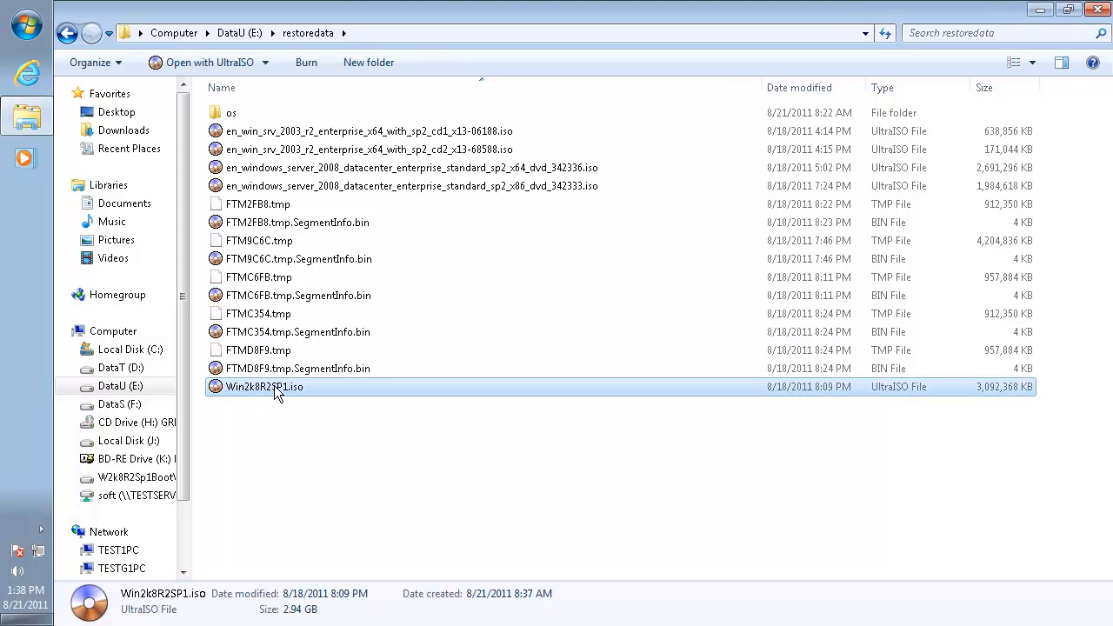
pyautogui.rightClick(274, 385)
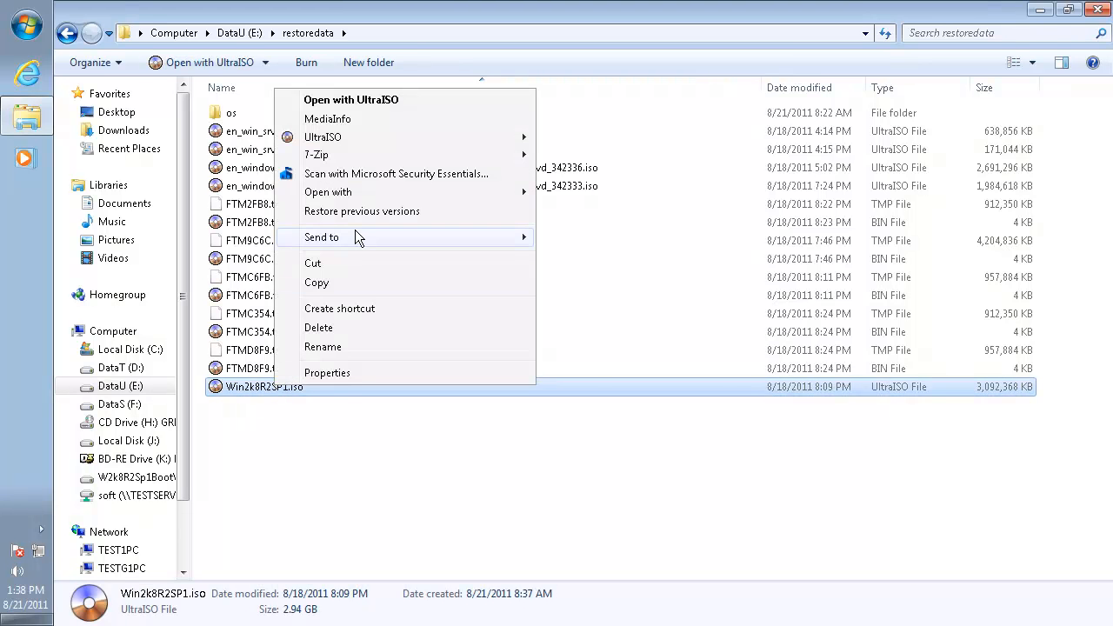
pyautogui.moveTo(417, 141)
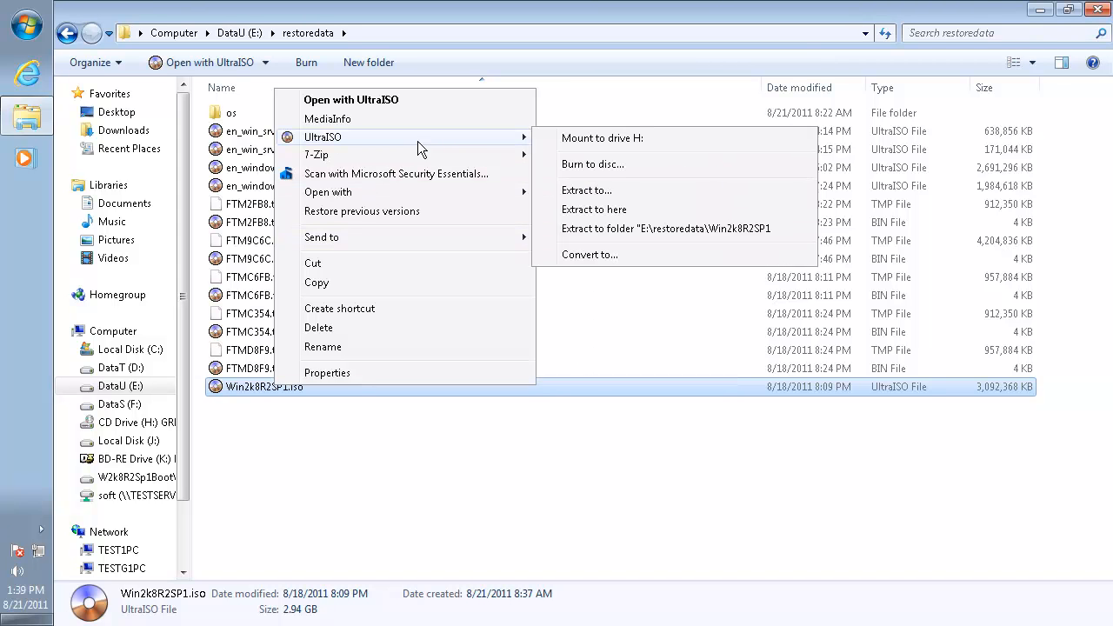
pyautogui.click(606, 138)
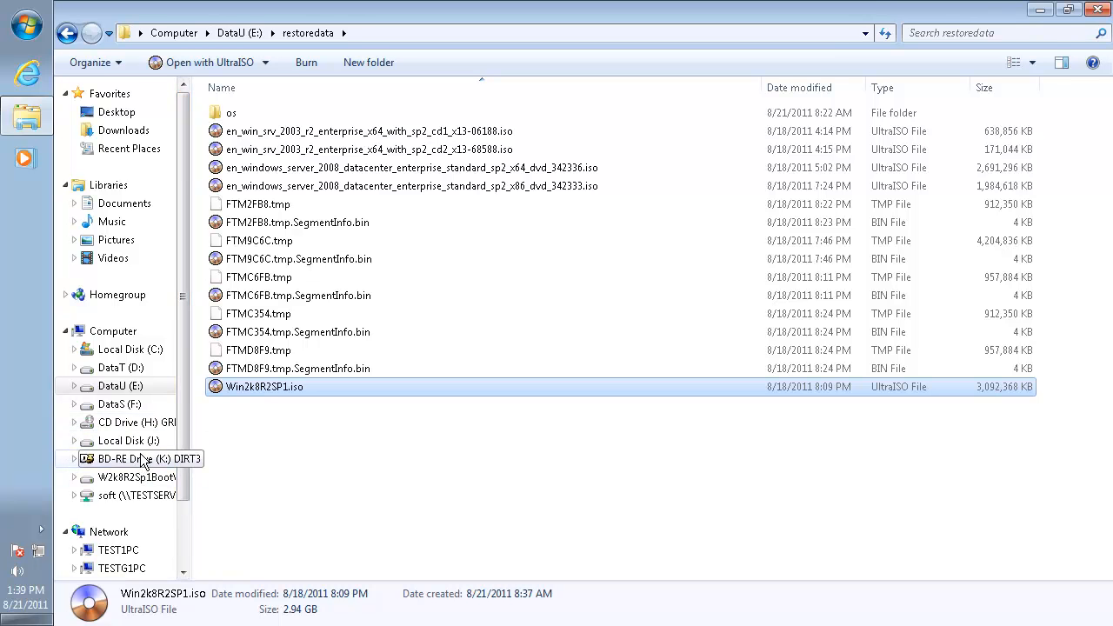
# Copy the sources folder from the mounted H: DVD to the root of Local Disk (C:) and open the copy
pyautogui.click(129, 331)
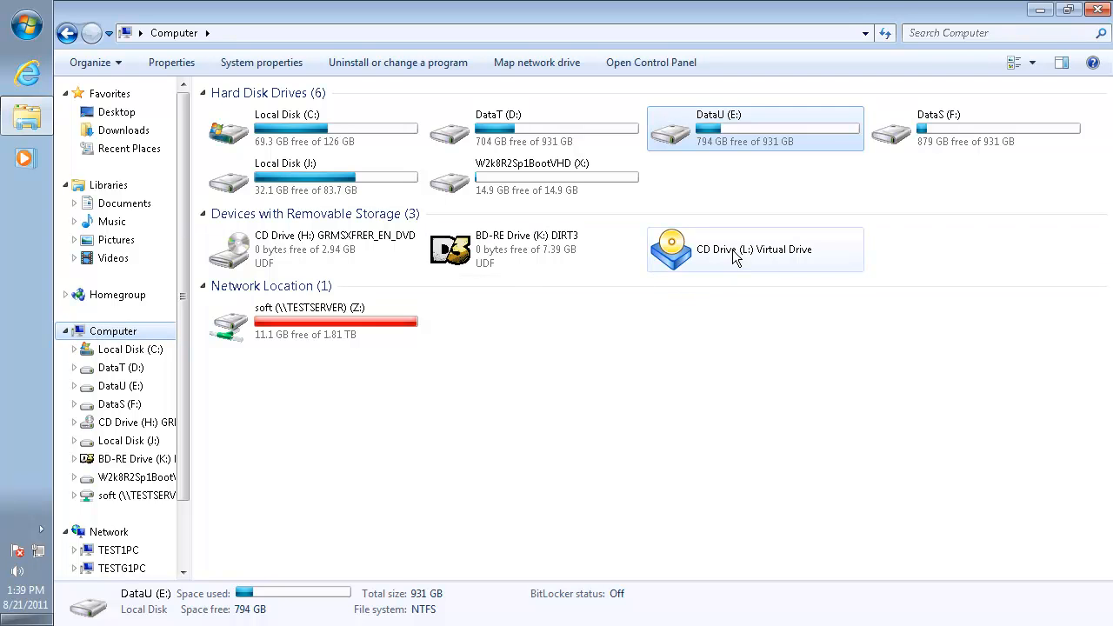
pyautogui.doubleClick(331, 250)
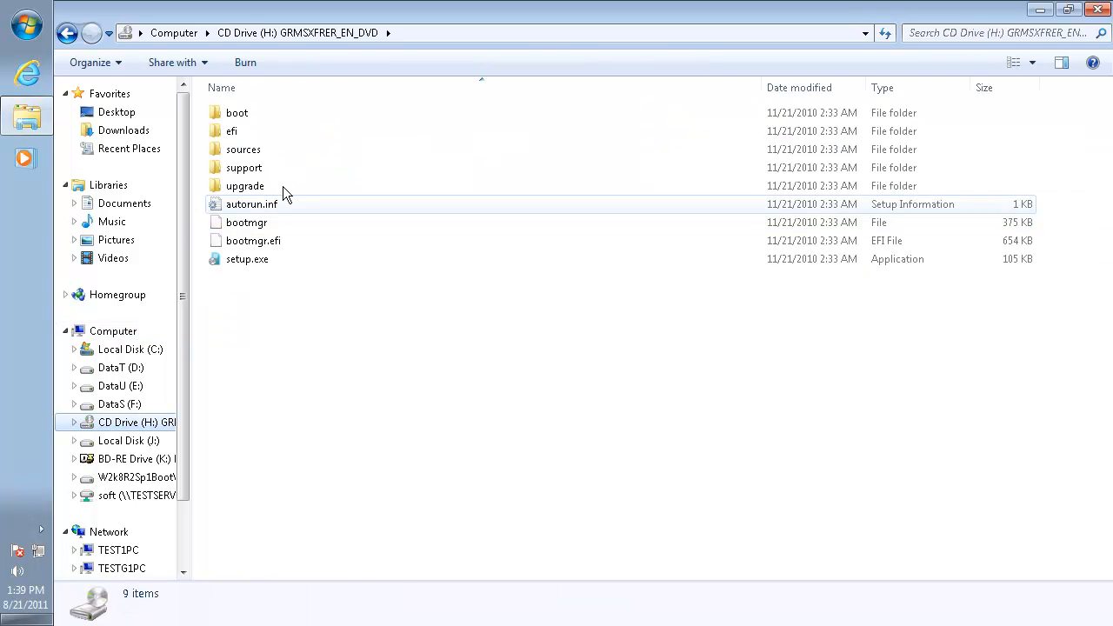
pyautogui.rightClick(265, 152)
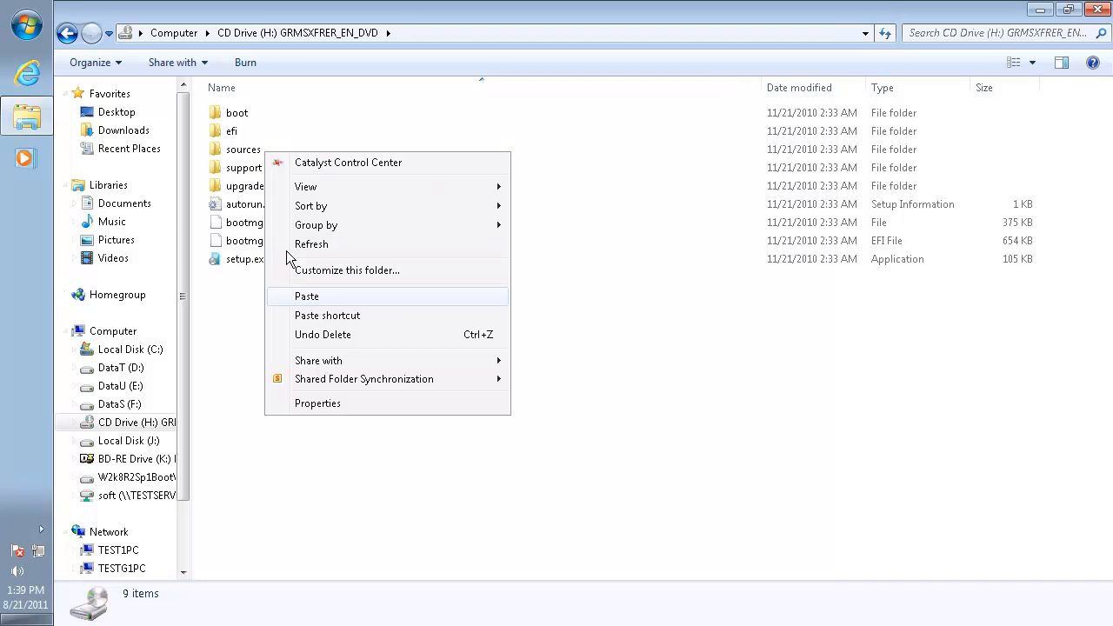
pyautogui.rightClick(241, 148)
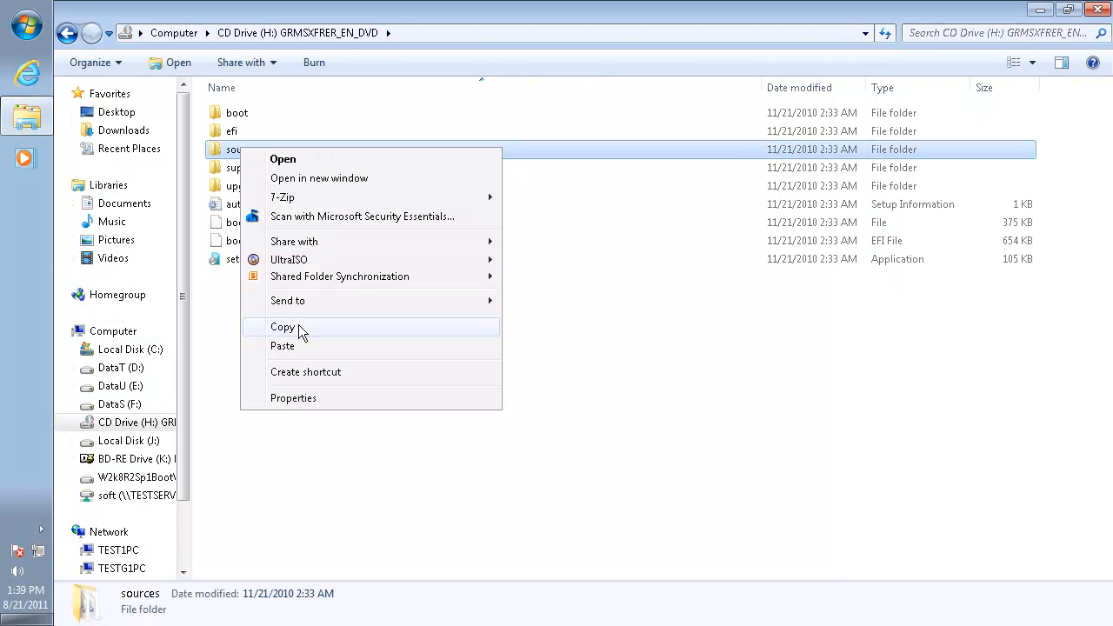
pyautogui.click(299, 327)
pyautogui.click(130, 351)
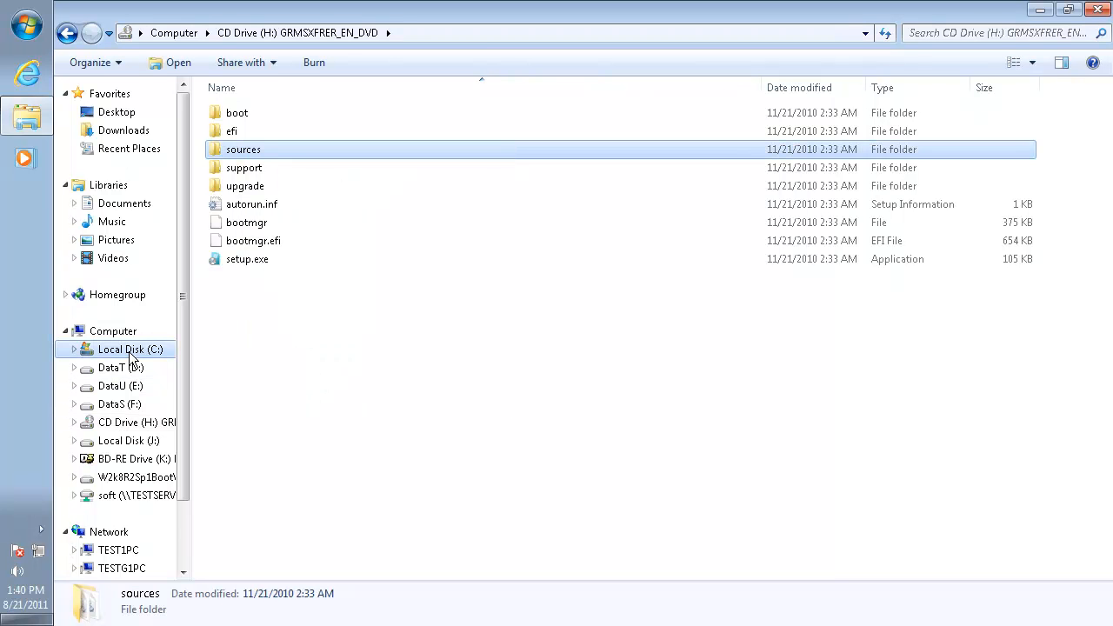
pyautogui.rightClick(321, 434)
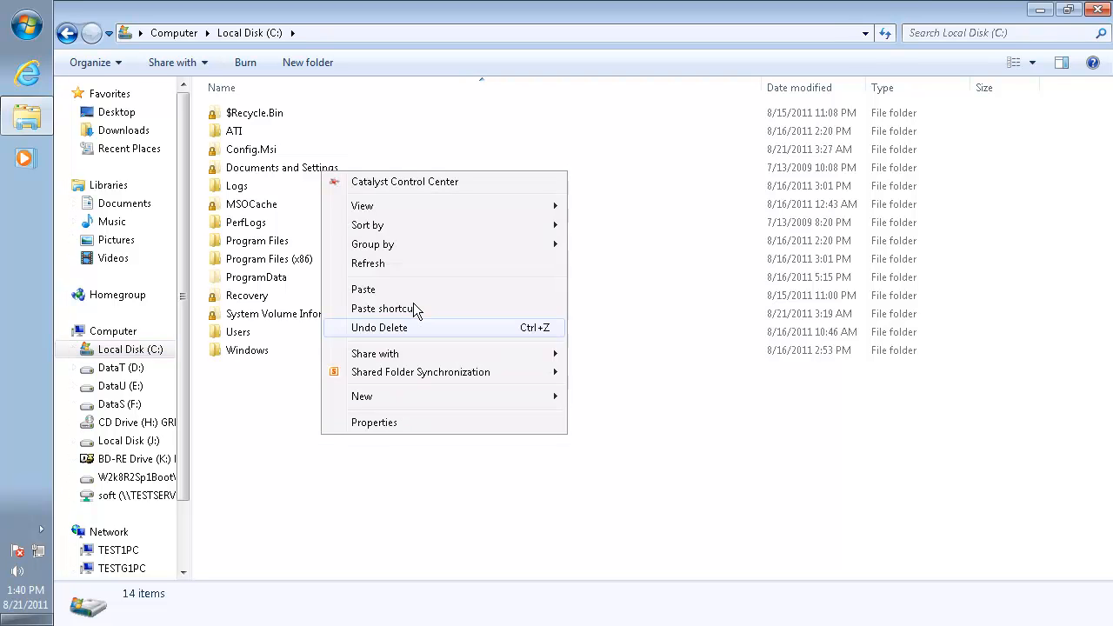
pyautogui.click(421, 288)
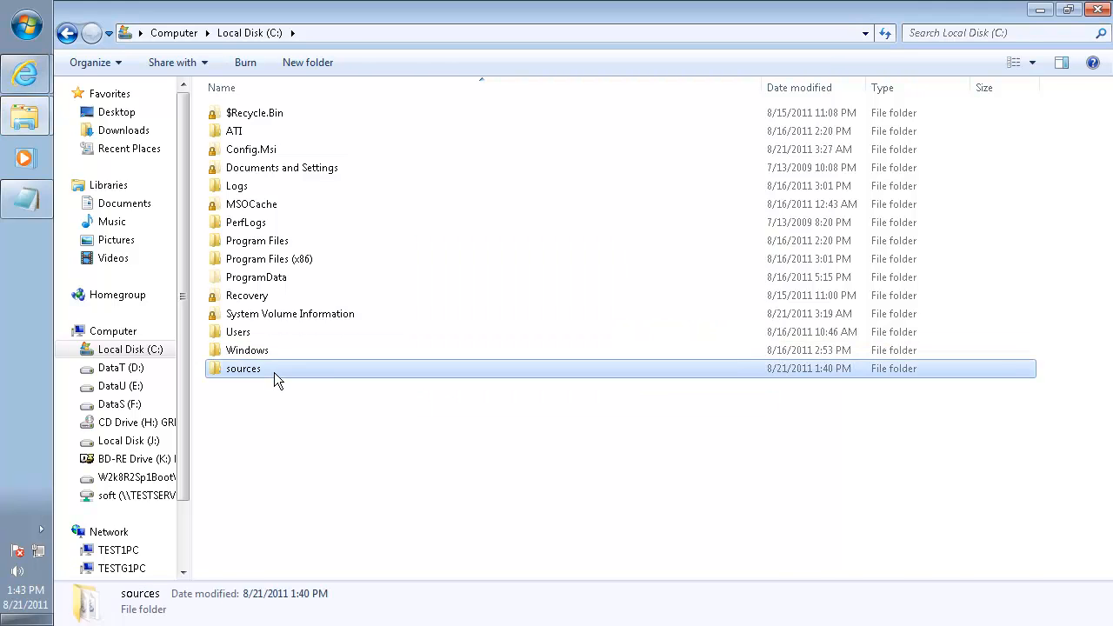
pyautogui.doubleClick(274, 372)
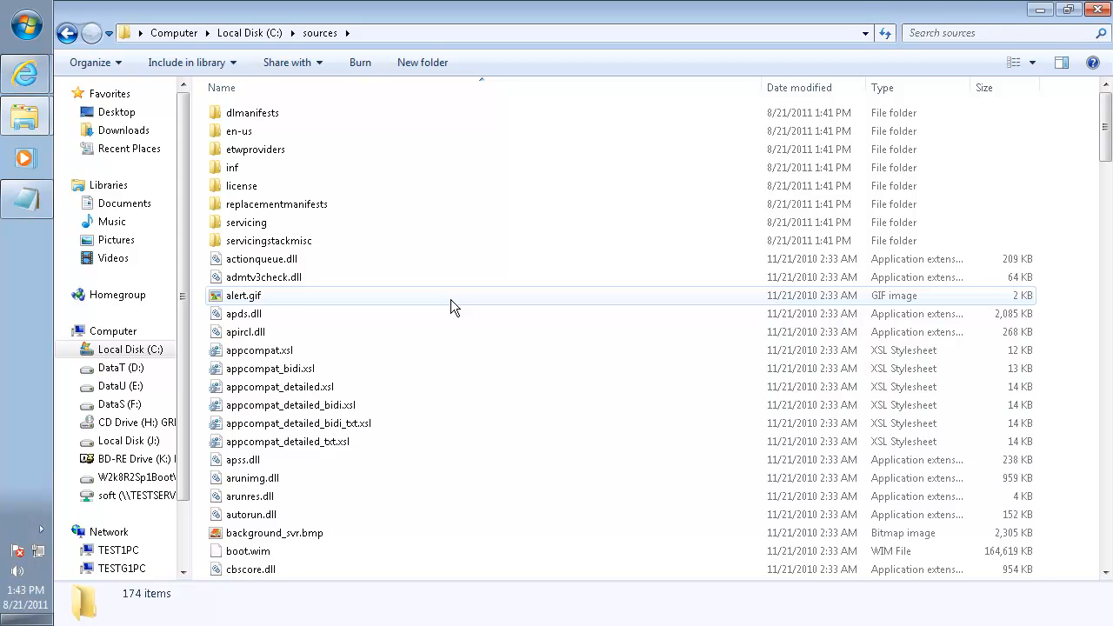
# Highlight the Install-WindowsImage script URL in commands.txt in Notepad, and switch to Internet Explorer showing the script's download page
pyautogui.hotkey('alt', 'Tab')
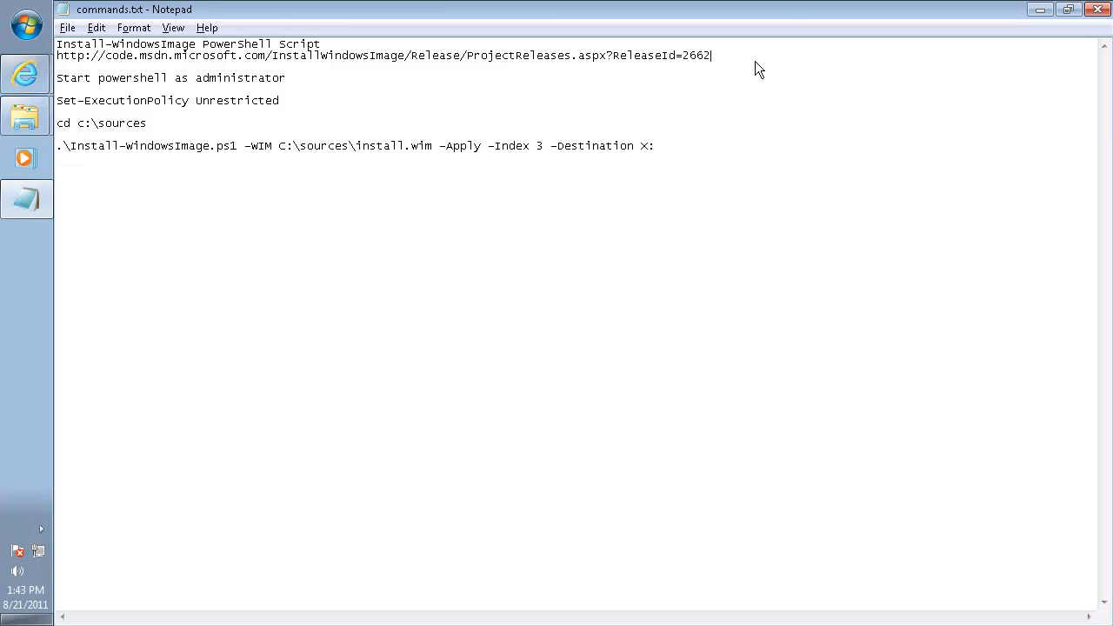
pyautogui.moveTo(756, 67); pyautogui.dragTo(48, 52)
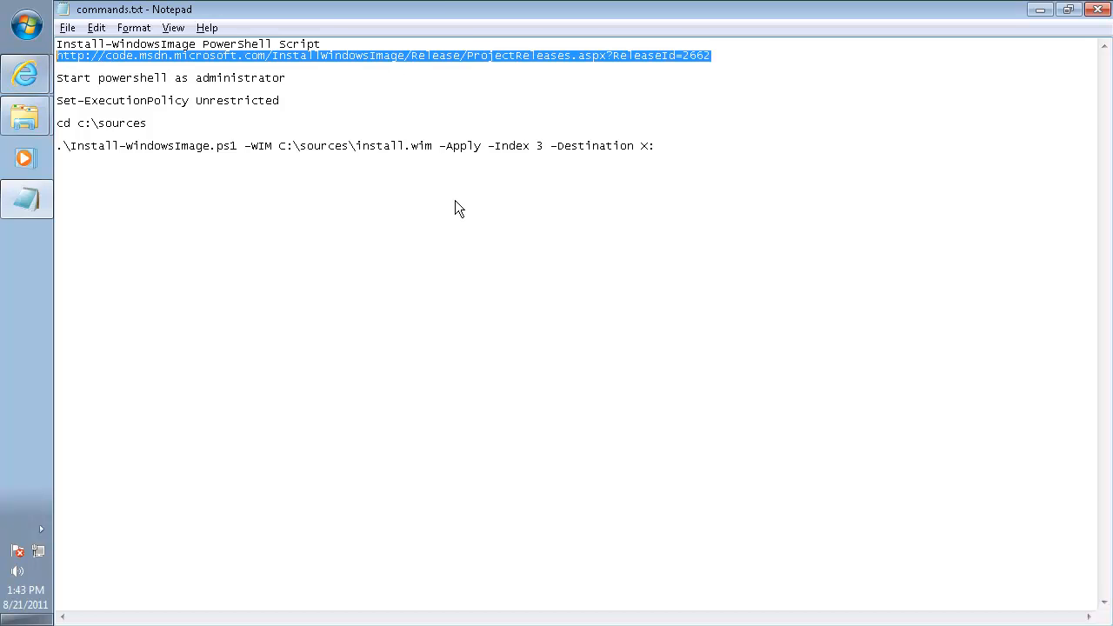
pyautogui.hotkey('alt', 'Tab')
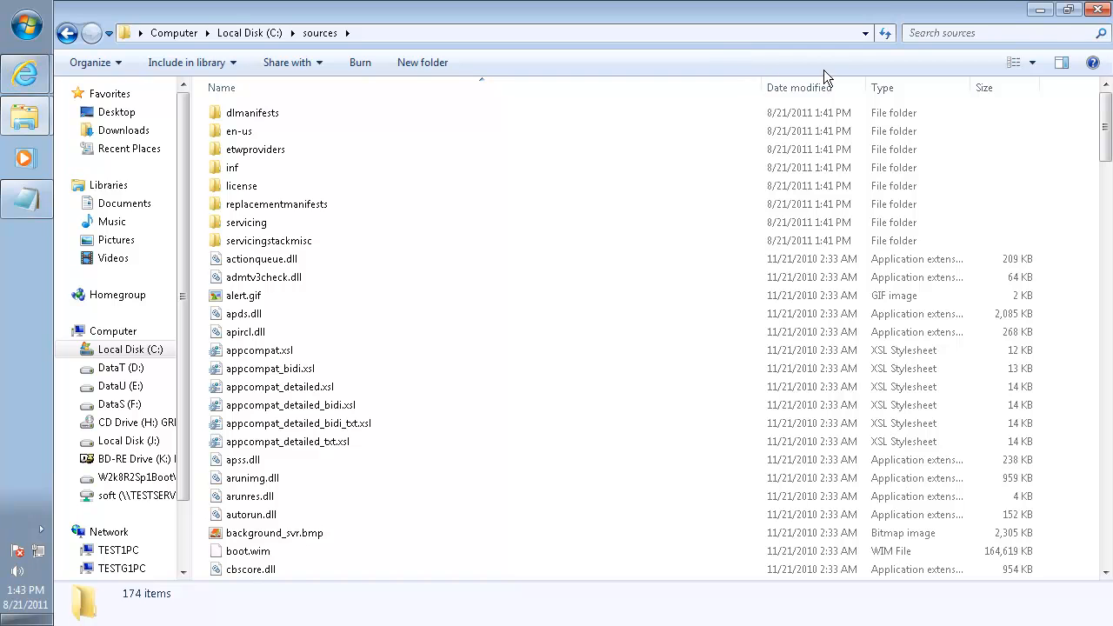
pyautogui.hotkey('alt', 'Tab')
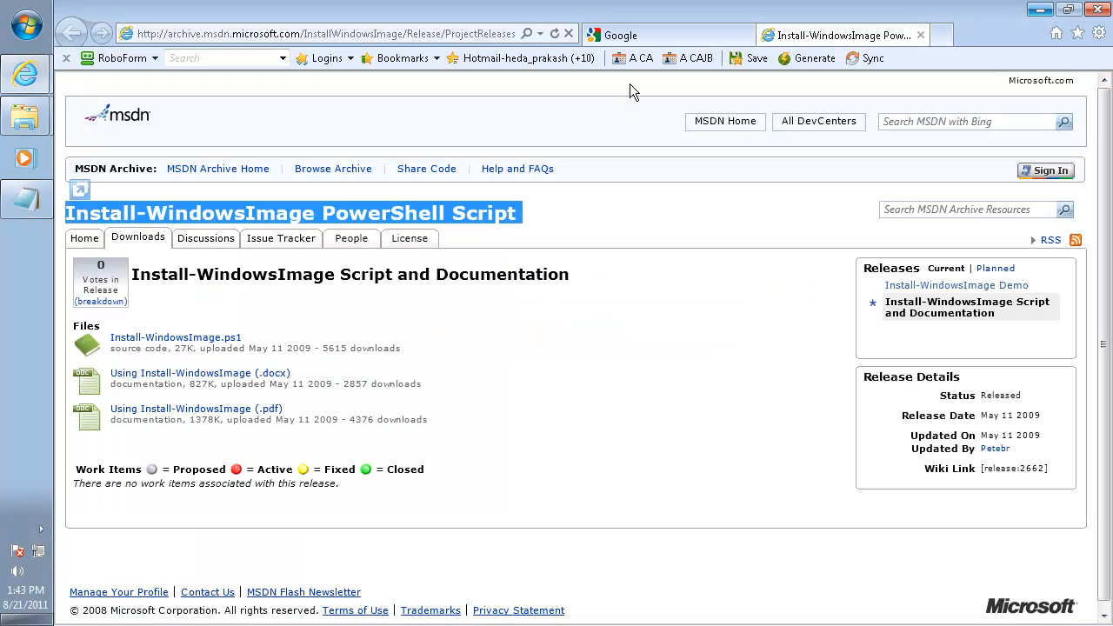
# Download Install-WindowsImage.ps1 from the script's release page and save it in the sources folder on Local Disk (C:)
pyautogui.click(361, 35)
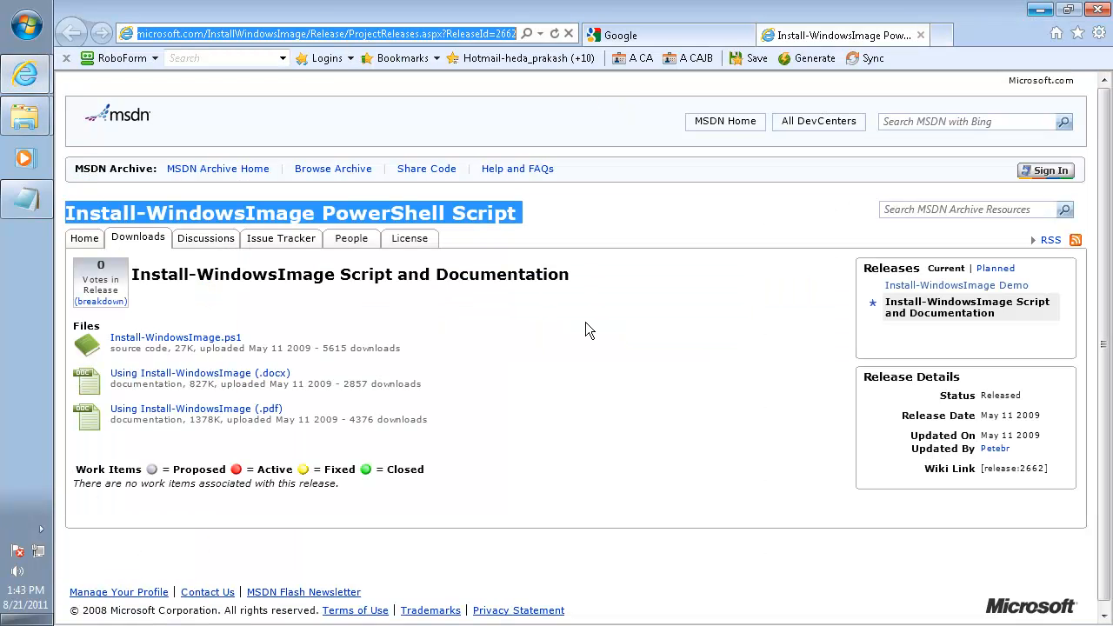
pyautogui.click(542, 216)
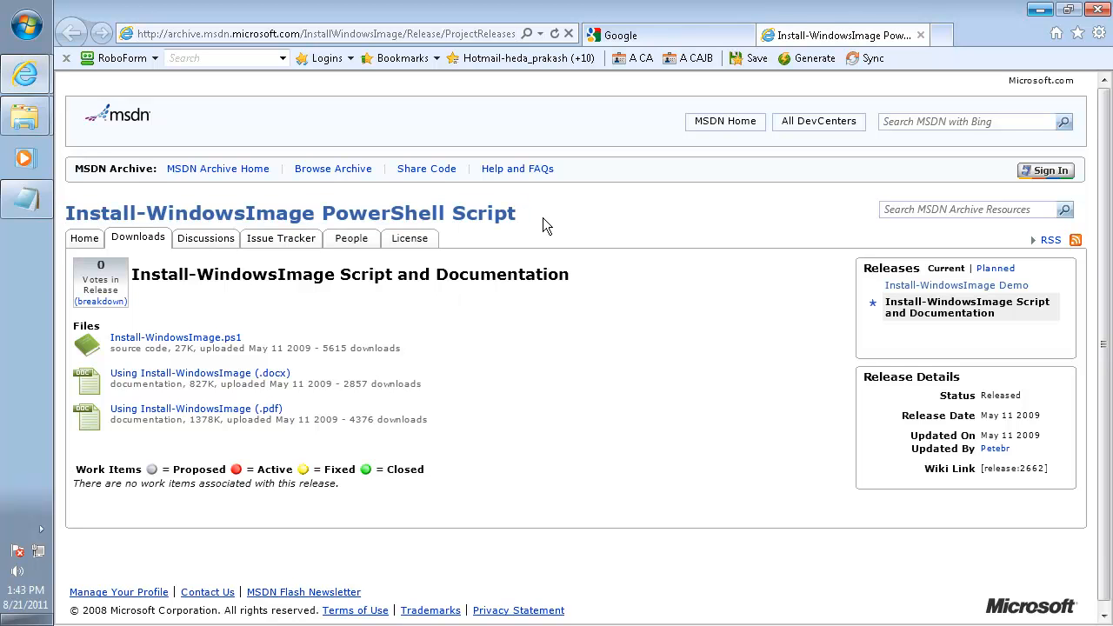
pyautogui.rightClick(183, 344)
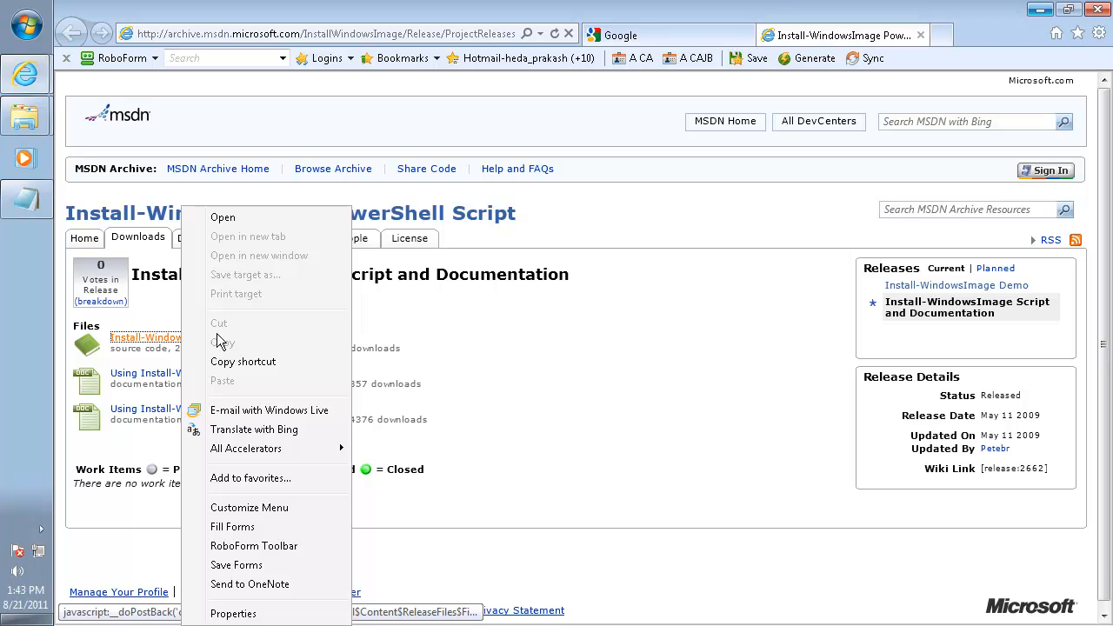
pyautogui.click(148, 339)
pyautogui.click(679, 477)
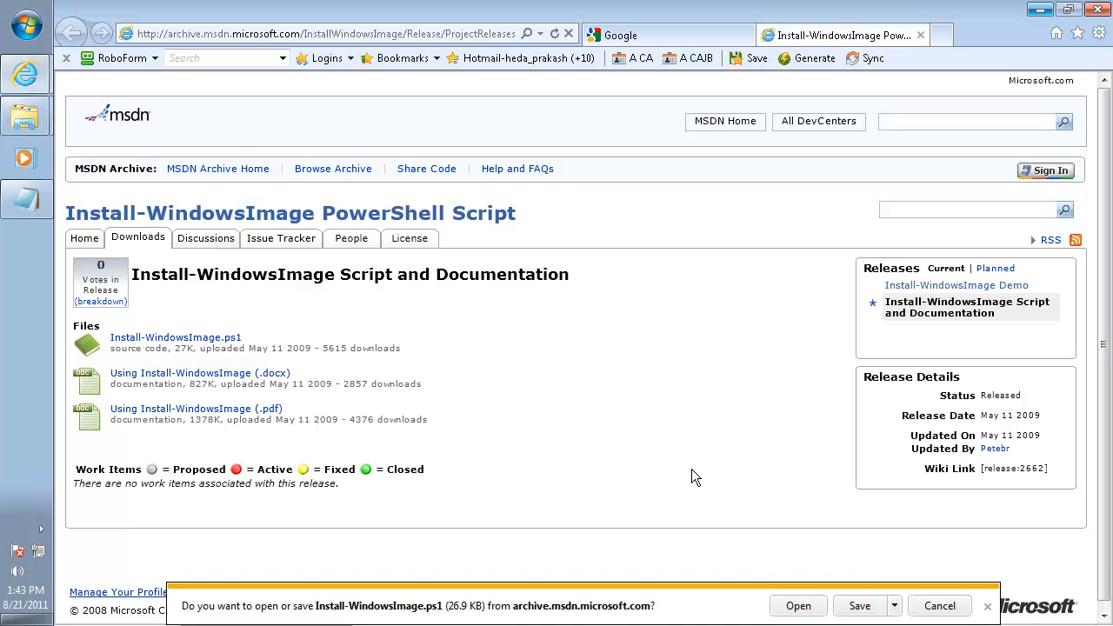
pyautogui.click(894, 606)
pyautogui.click(943, 587)
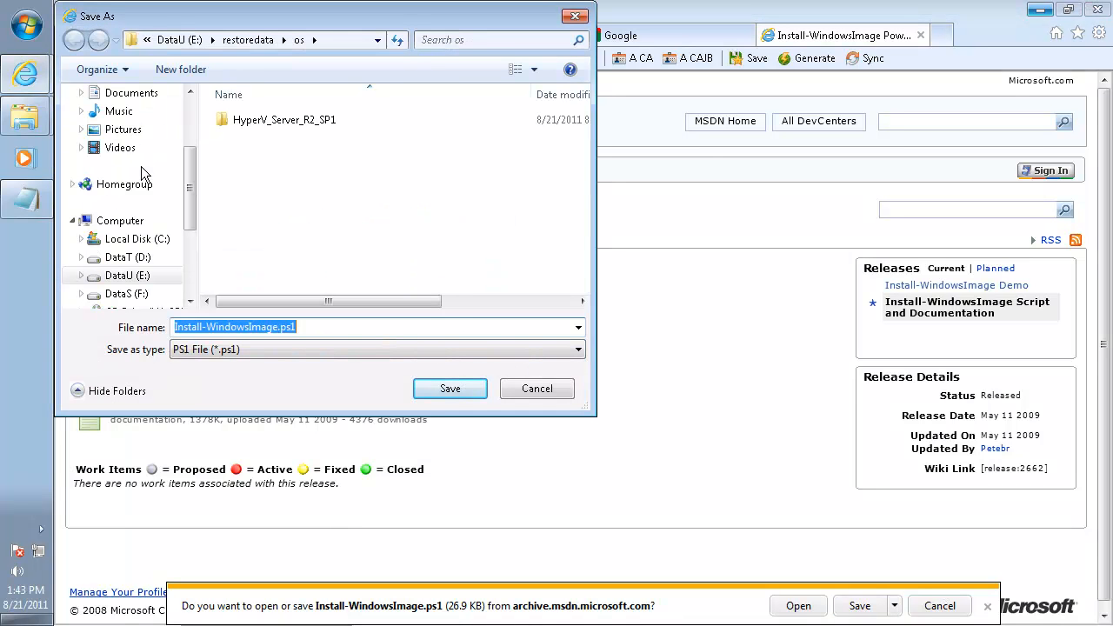
pyautogui.click(136, 239)
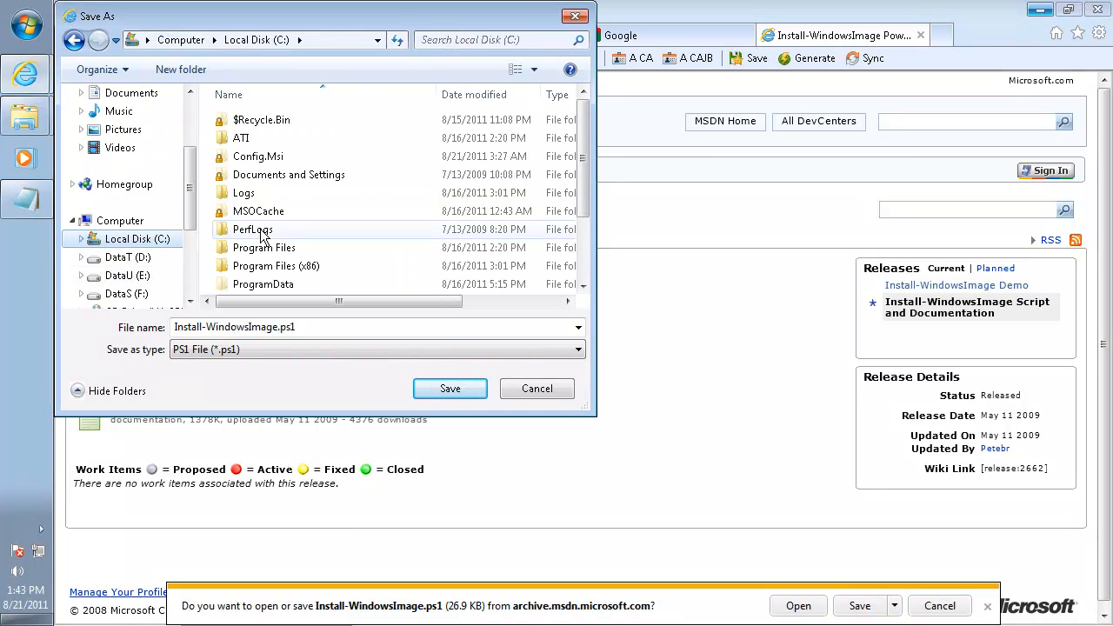
pyautogui.click(252, 248)
pyautogui.scroll(-2, 257, 250)
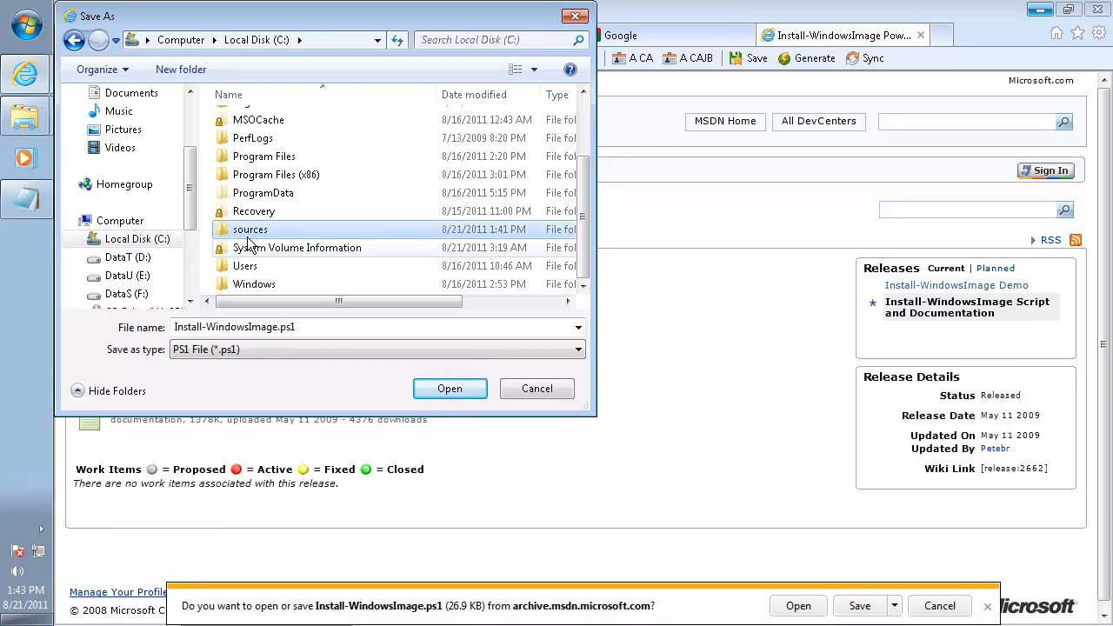
pyautogui.doubleClick(252, 231)
pyautogui.click(439, 391)
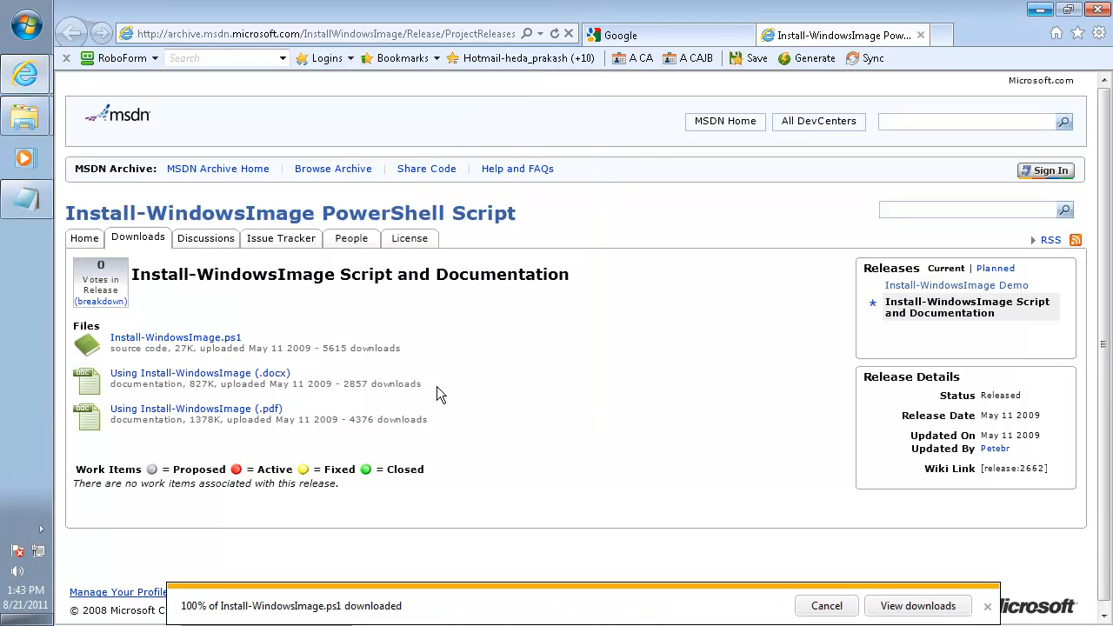
# Dismiss the download notification and close Internet Explorer with all its tabs
pyautogui.click(988, 607)
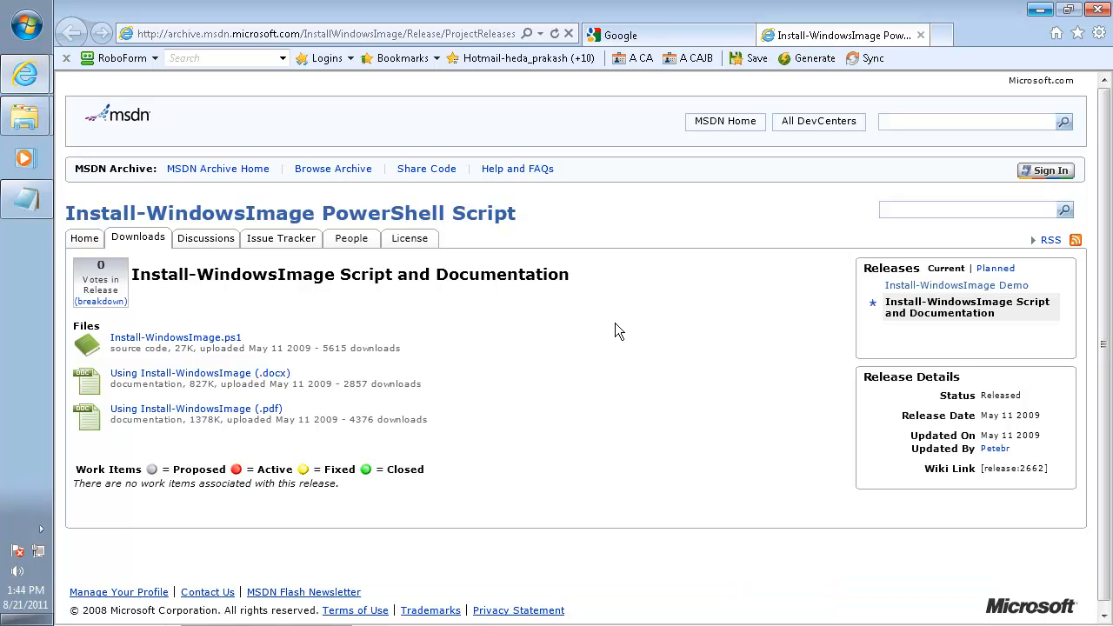
pyautogui.click(1102, 10)
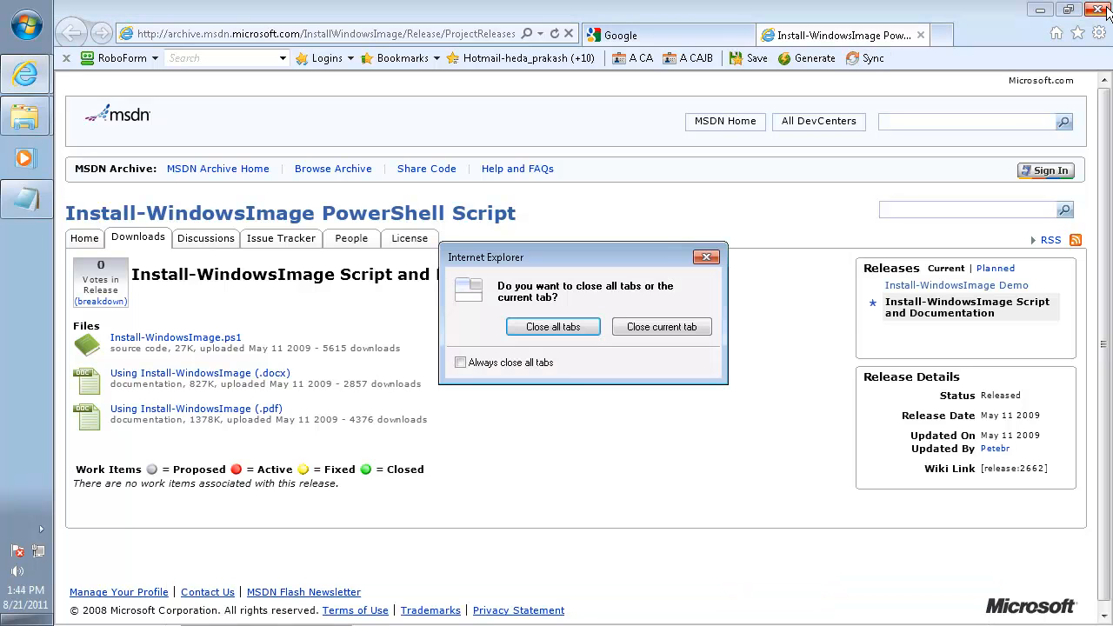
pyautogui.click(565, 327)
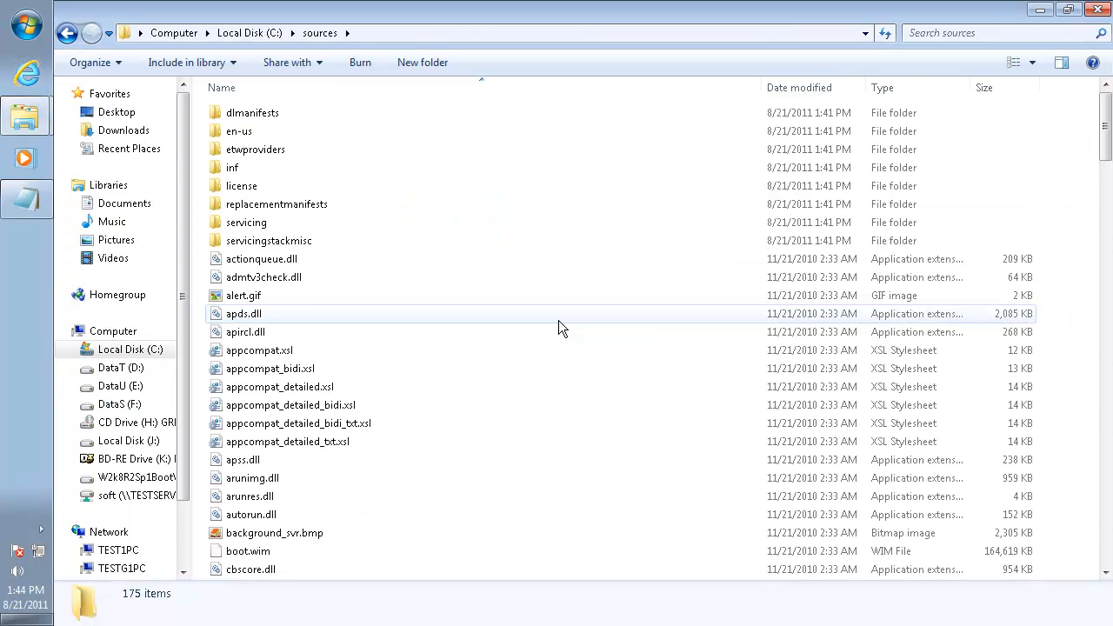
# Search for powershell and start Windows PowerShell as administrator
pyautogui.click(26, 24)
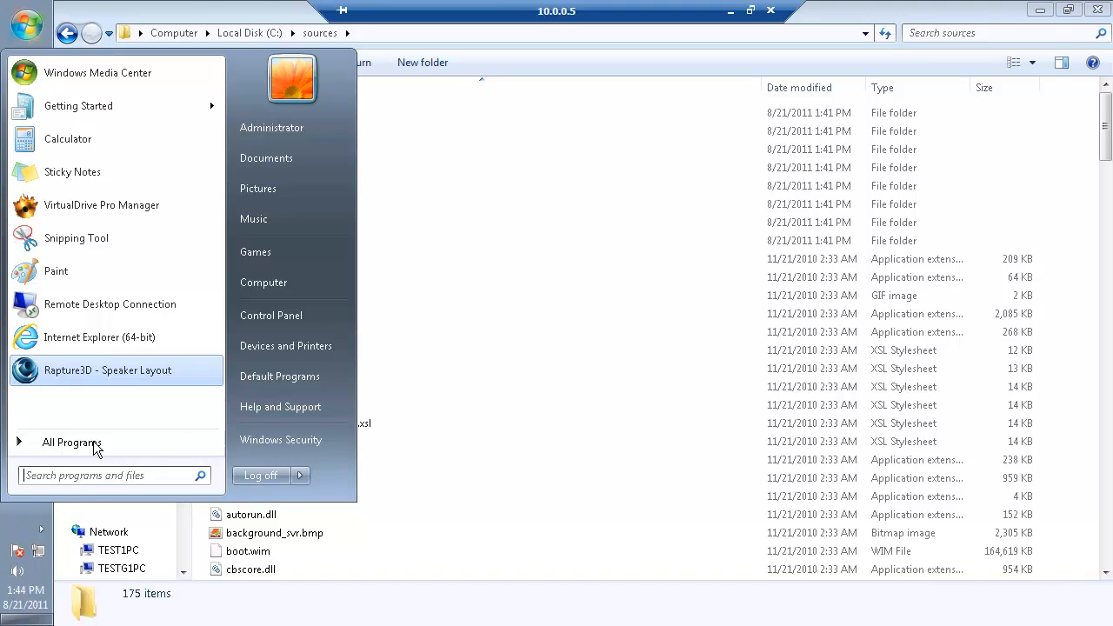
pyautogui.click(93, 473)
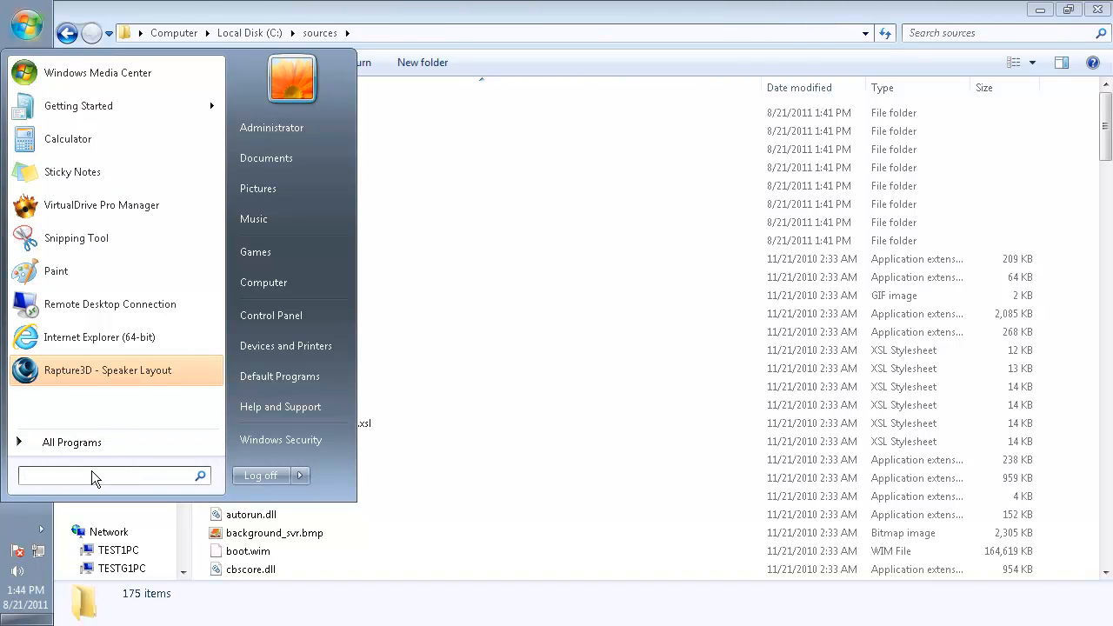
pyautogui.write('p')
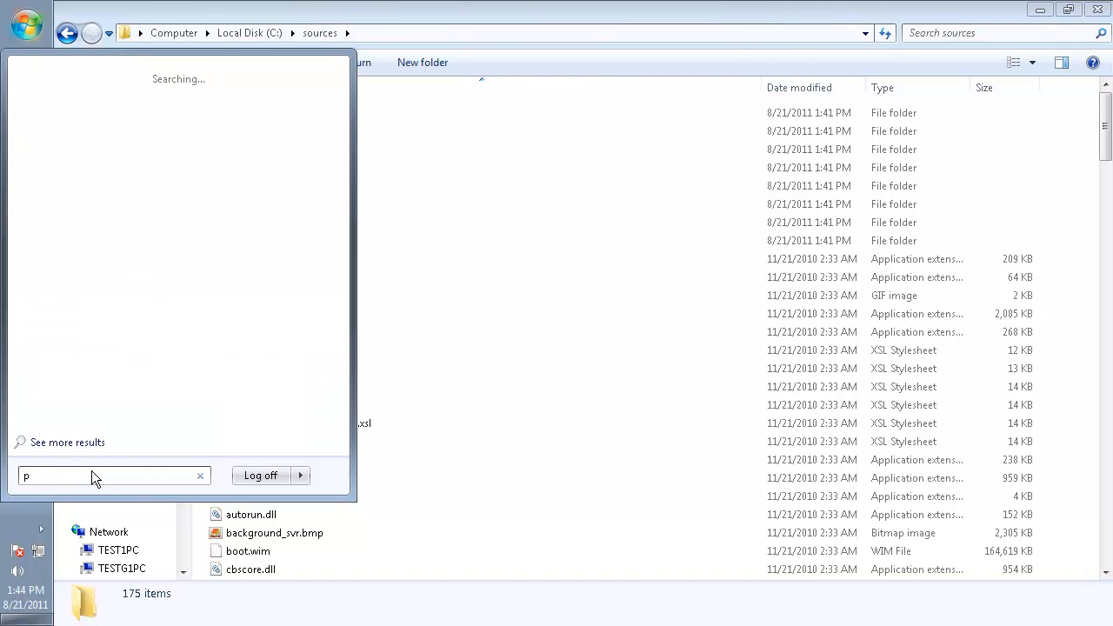
pyautogui.write('owershell')
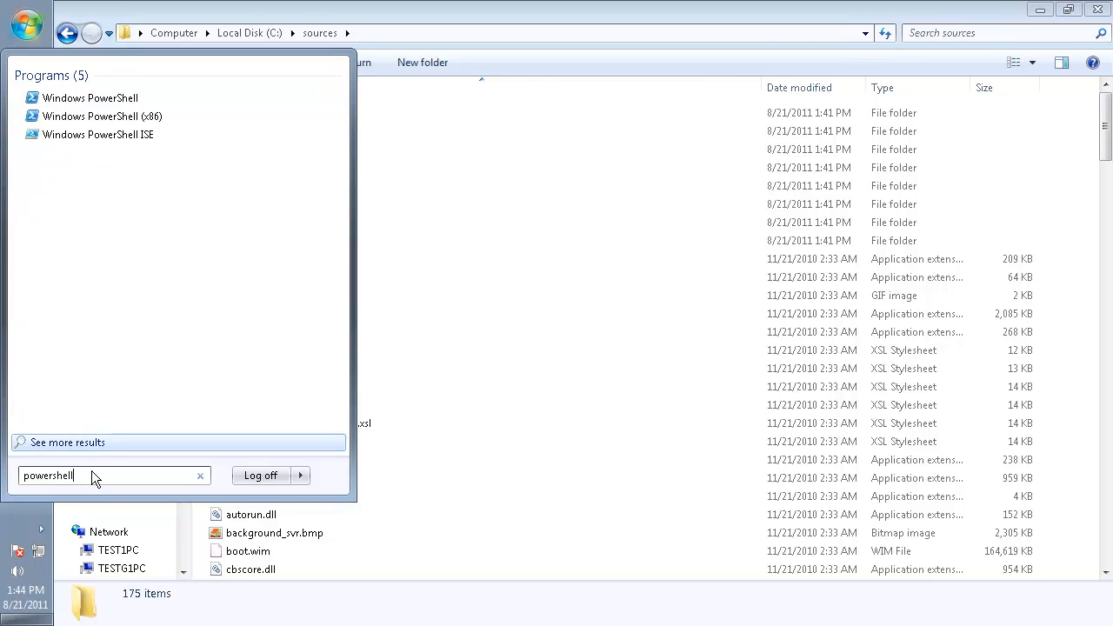
pyautogui.rightClick(119, 105)
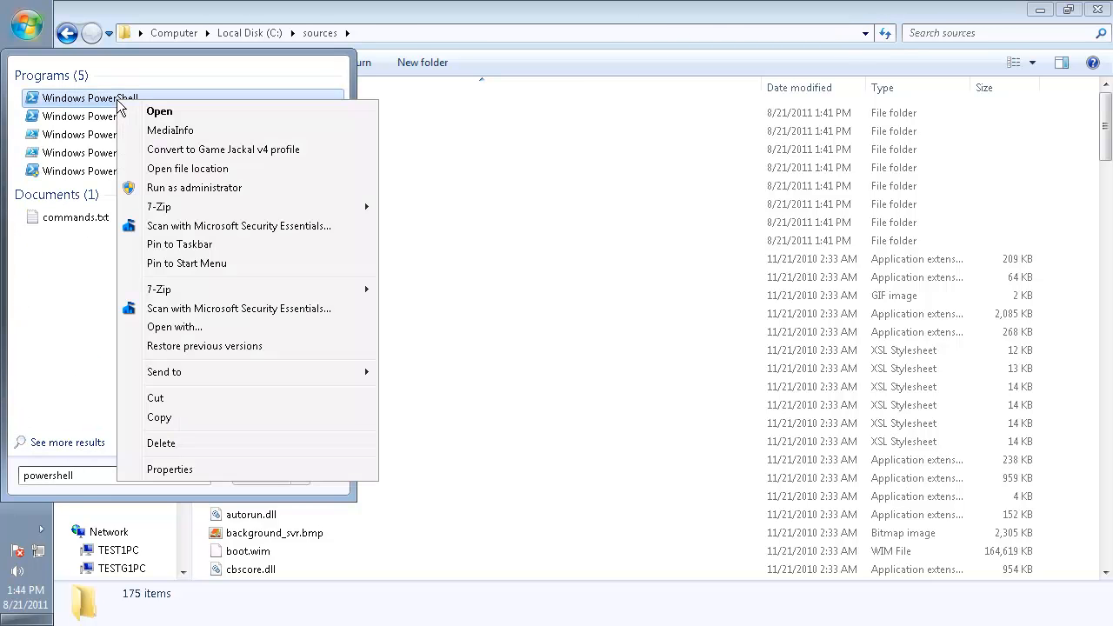
pyautogui.click(232, 189)
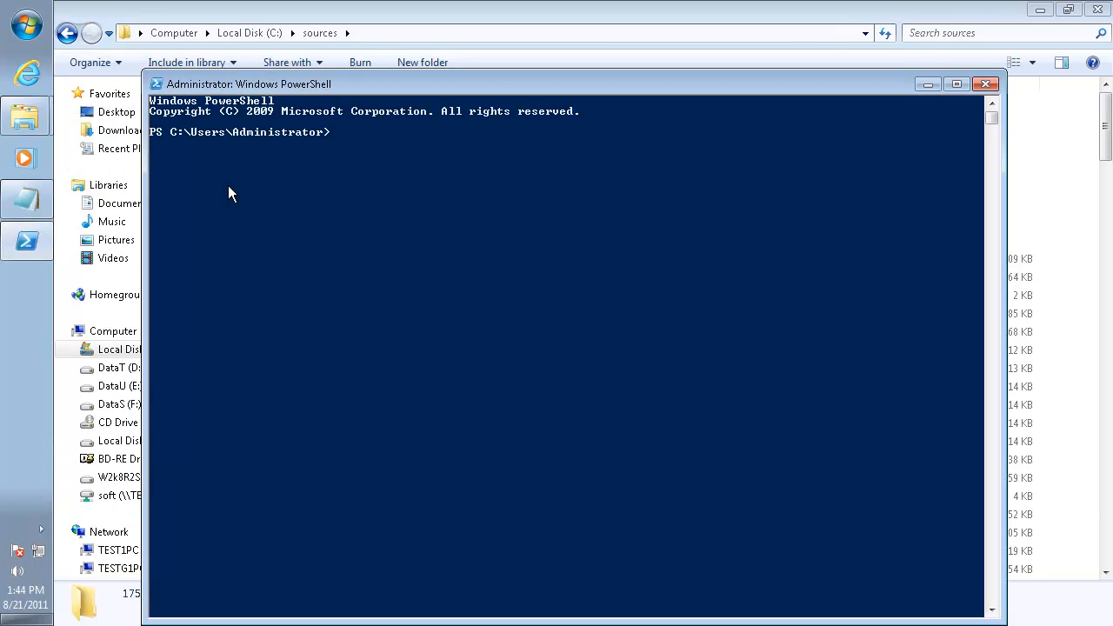
pyautogui.click(228, 185)
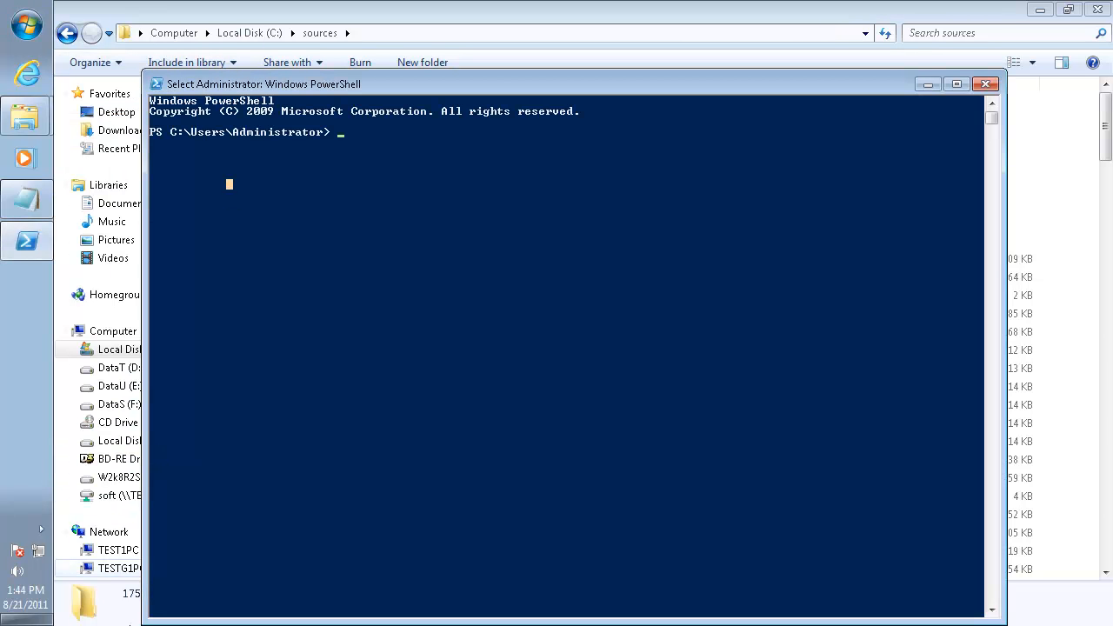
# Copy Set-ExecutionPolicy Unrestricted from commands.txt in Notepad, run it in PowerShell and accept the policy change with Y
pyautogui.click(20, 202)
pyautogui.click(281, 101)
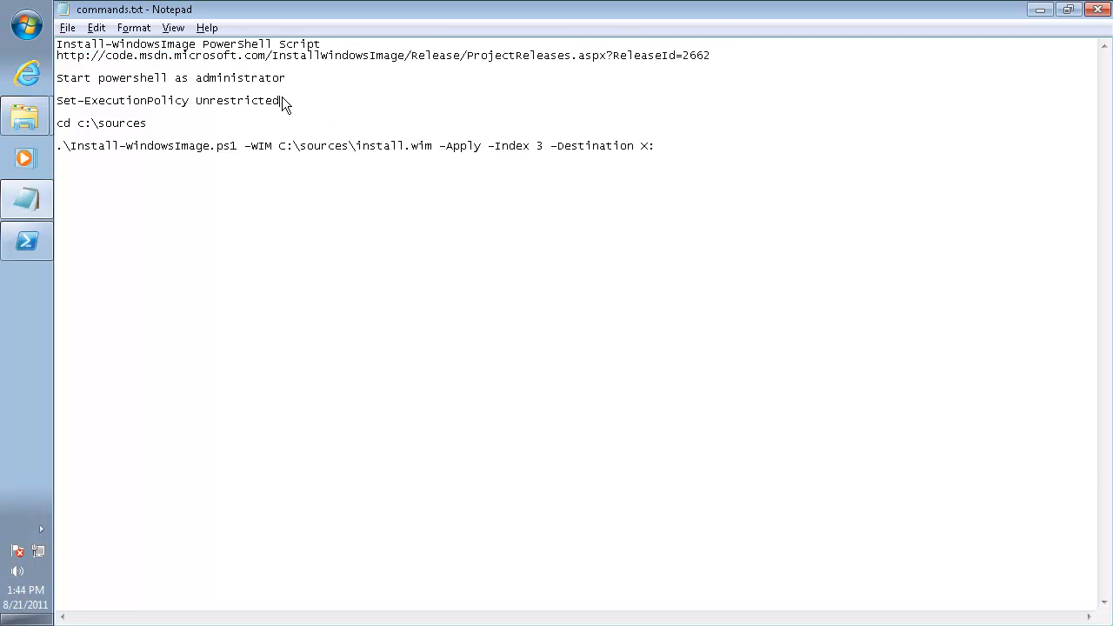
pyautogui.moveTo(281, 101); pyautogui.dragTo(34, 106)
pyautogui.hotkey('ctrl', 'c')
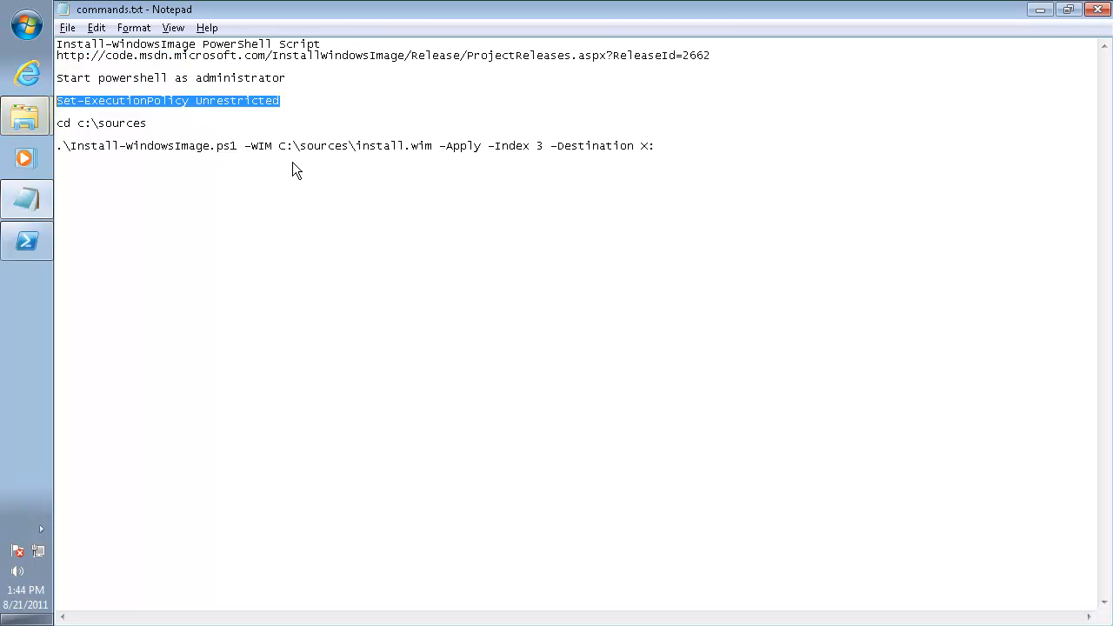
pyautogui.hotkey('alt', 'Tab')
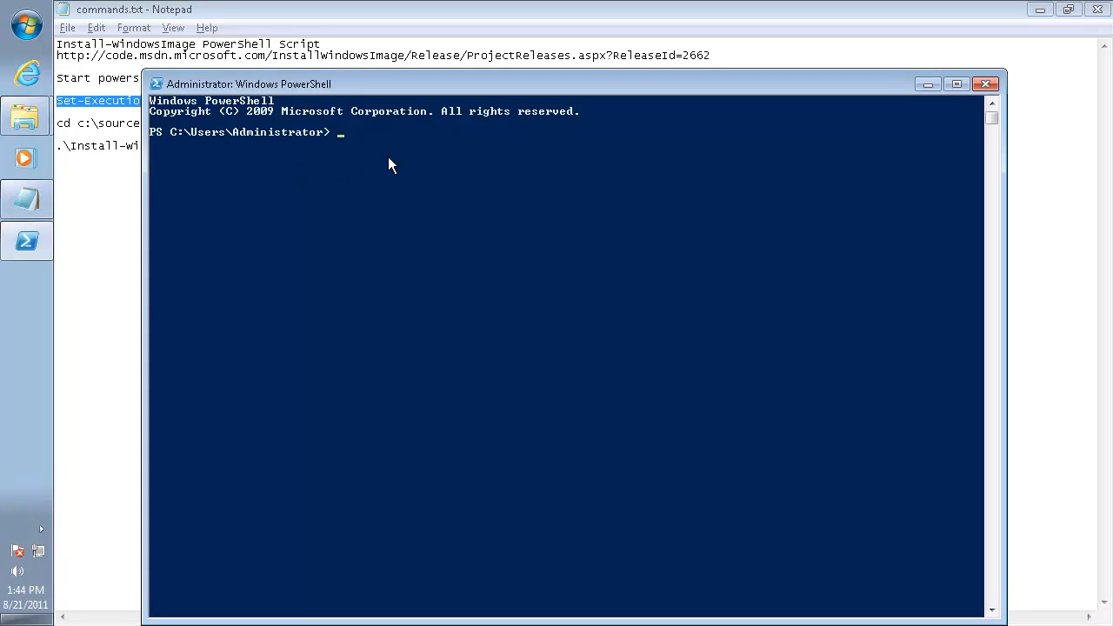
pyautogui.hotkey('alt', 'Tab')
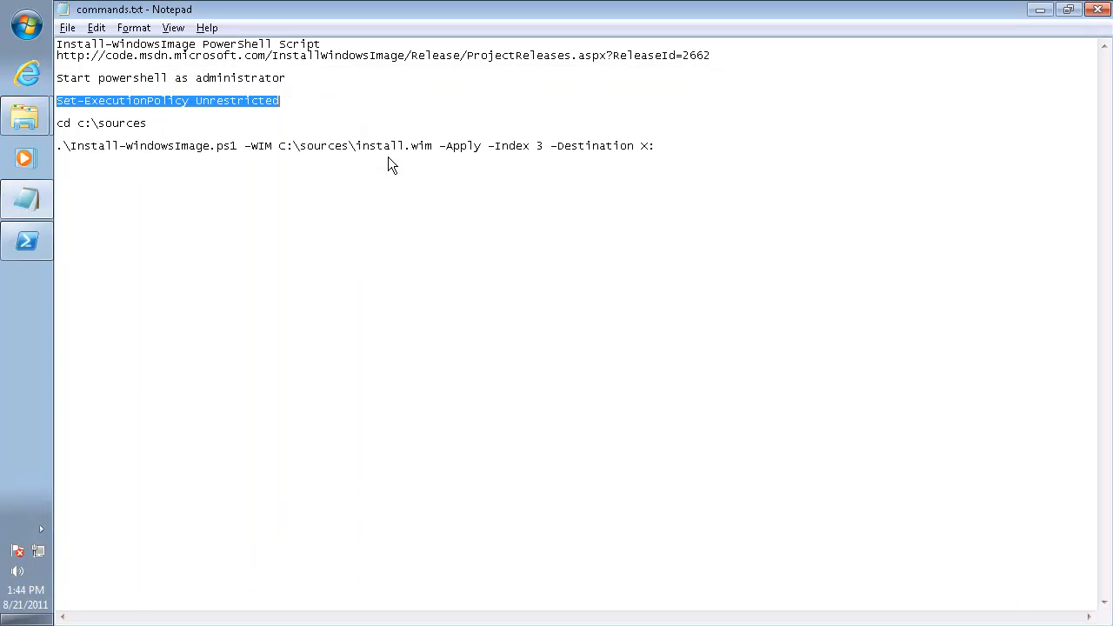
pyautogui.hotkey('alt', 'Tab')
pyautogui.rightClick(414, 149)
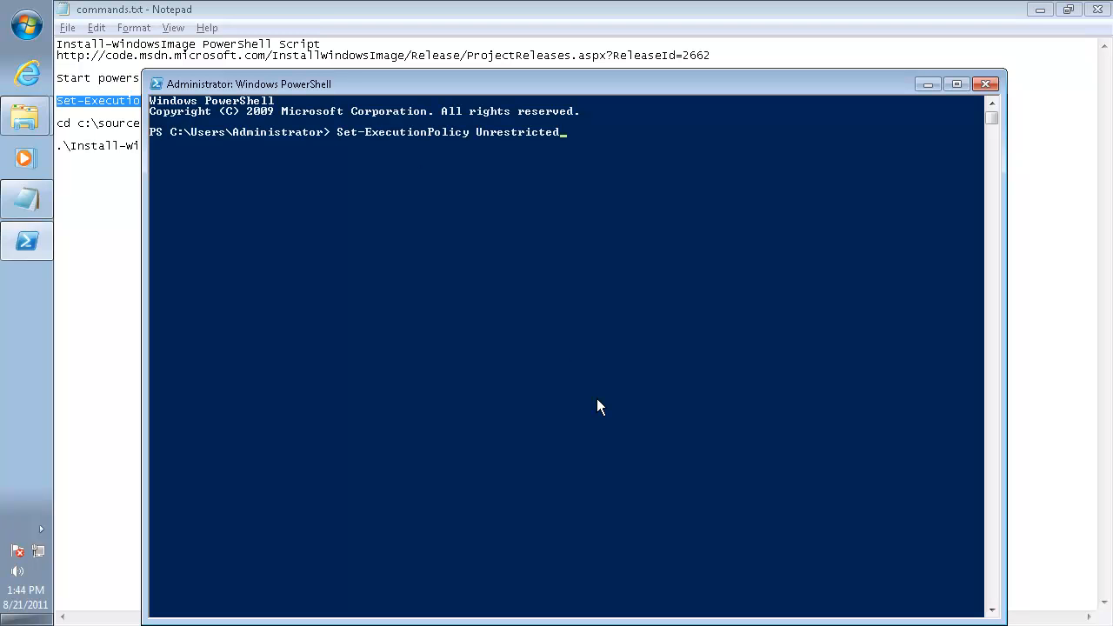
pyautogui.press('Return')
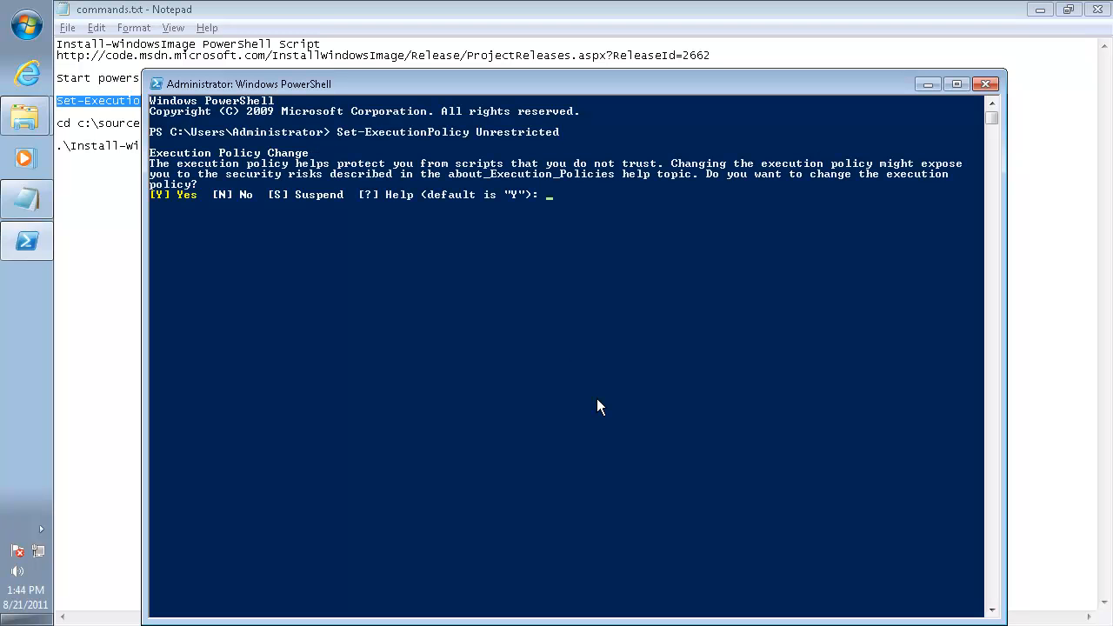
pyautogui.write('Y')
pyautogui.press('Return')
# Copy the cd c:\sources line from commands.txt and run it in PowerShell
pyautogui.hotkey('alt', 'Tab')
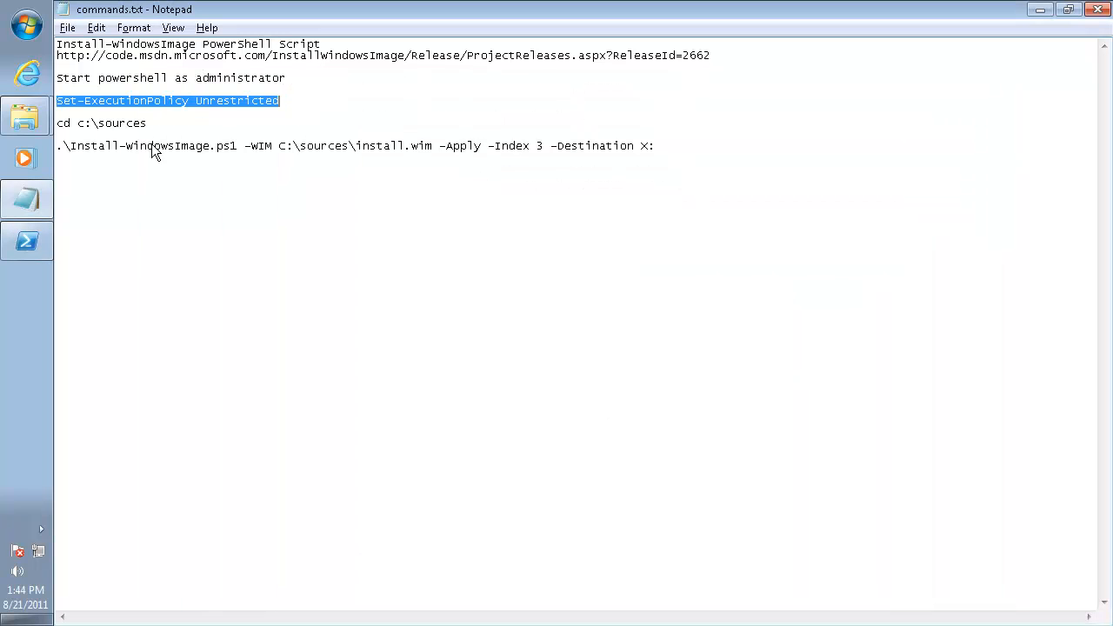
pyautogui.moveTo(165, 124); pyautogui.dragTo(52, 127)
pyautogui.hotkey('ctrl', 'c')
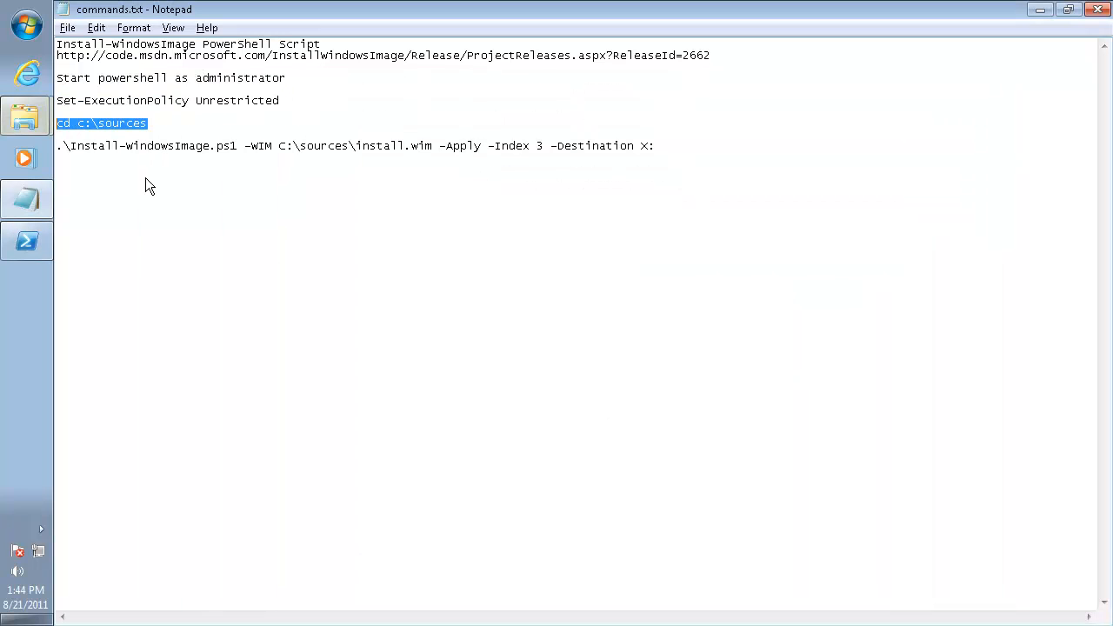
pyautogui.hotkey('alt', 'Tab')
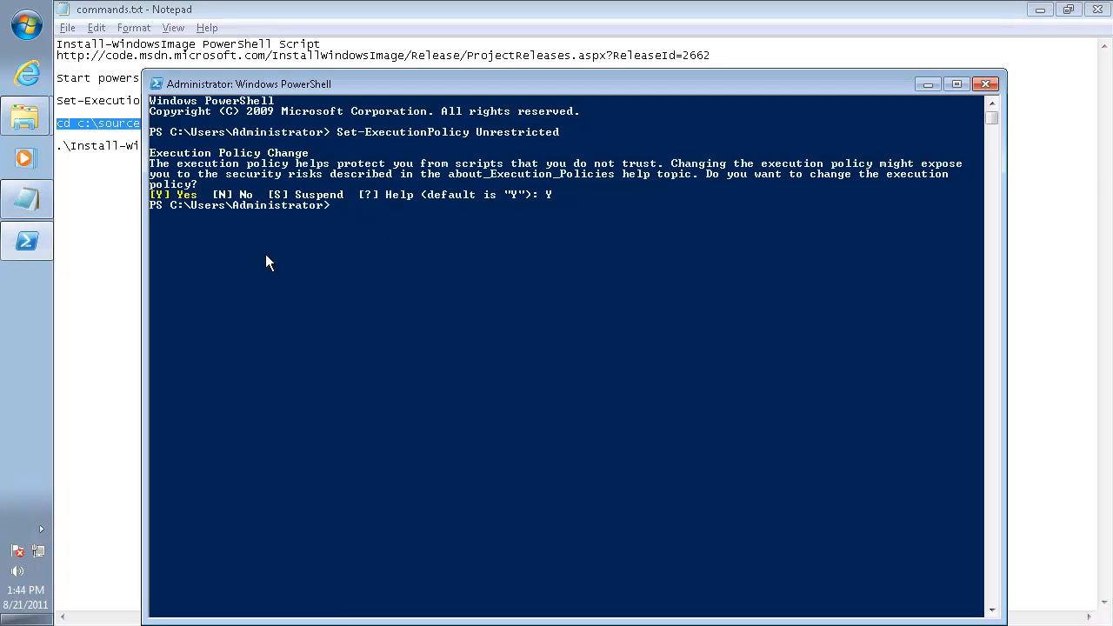
pyautogui.rightClick(410, 229)
pyautogui.press('Return')
# Switch to commands.txt in Notepad and highlight the Install-WindowsImage.ps1 command piece by piece, from its start through -Index 3, to review its parameters
pyautogui.hotkey('alt', 'Tab')
pyautogui.click(90, 146)
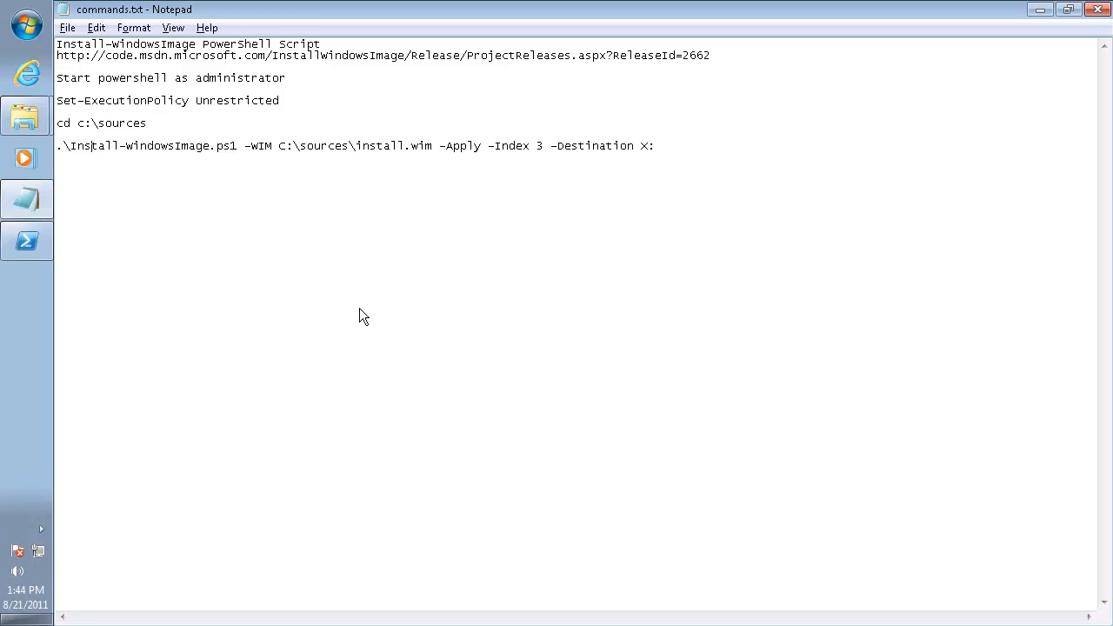
pyautogui.hotkey('ctrl', 'shift', 'Right')
pyautogui.hotkey('ctrl', 'shift', 'Right')
pyautogui.hotkey('ctrl', 'shift', 'Right')
pyautogui.hotkey('ctrl', 'shift', 'Right')
pyautogui.hotkey('ctrl', 'shift', 'Right')
pyautogui.hotkey('ctrl', 'shift', 'Right')
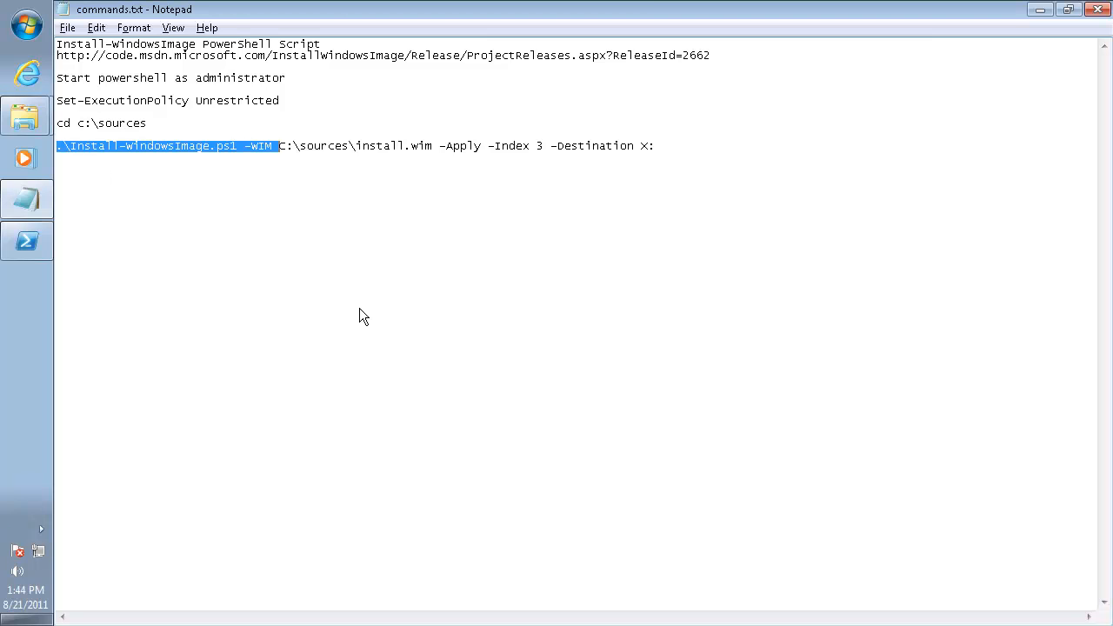
pyautogui.hotkey('shift', 'Left')
pyautogui.hotkey('shift', 'Left')
pyautogui.hotkey('shift', 'Left')
pyautogui.hotkey('shift', 'Left')
pyautogui.hotkey('shift', 'Right')
pyautogui.hotkey('shift', 'Right')
pyautogui.hotkey('shift', 'Right')
pyautogui.hotkey('shift', 'Right')
pyautogui.hotkey('shift', 'Right')
pyautogui.hotkey('shift', 'Right')
pyautogui.hotkey('shift', 'Right')
pyautogui.hotkey('shift', 'Right')
pyautogui.hotkey('shift', 'Right')
pyautogui.hotkey('shift', 'Right')
pyautogui.hotkey('shift', 'Right')
pyautogui.hotkey('shift', 'Right')
pyautogui.hotkey('shift', 'Right')
pyautogui.hotkey('shift', 'Right')
pyautogui.hotkey('shift', 'Right')
pyautogui.hotkey('shift', 'Right')
pyautogui.hotkey('shift', 'Right')
pyautogui.hotkey('shift', 'Right')
pyautogui.hotkey('shift', 'Right')
pyautogui.hotkey('shift', 'Right')
pyautogui.hotkey('shift', 'Right')
pyautogui.hotkey('shift', 'Right')
pyautogui.hotkey('shift', 'Right')
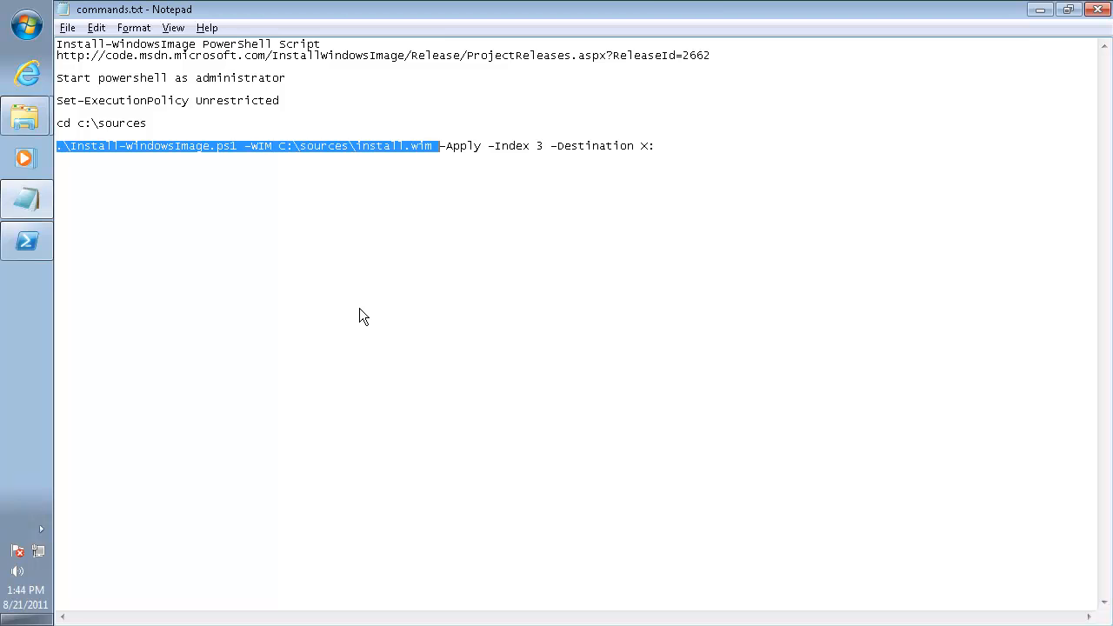
pyautogui.hotkey('shift', 'Right')
pyautogui.hotkey('shift', 'Right')
pyautogui.hotkey('shift', 'Right')
pyautogui.hotkey('shift', 'Right')
pyautogui.hotkey('shift', 'Right')
pyautogui.hotkey('shift', 'Right')
pyautogui.hotkey('shift', 'Right')
pyautogui.hotkey('shift', 'Right')
pyautogui.hotkey('shift', 'Right')
pyautogui.hotkey('shift', 'Right')
pyautogui.hotkey('shift', 'Right')
pyautogui.hotkey('shift', 'Right')
pyautogui.hotkey('shift', 'Right')
pyautogui.hotkey('shift', 'Right')
pyautogui.hotkey('shift', 'Right')
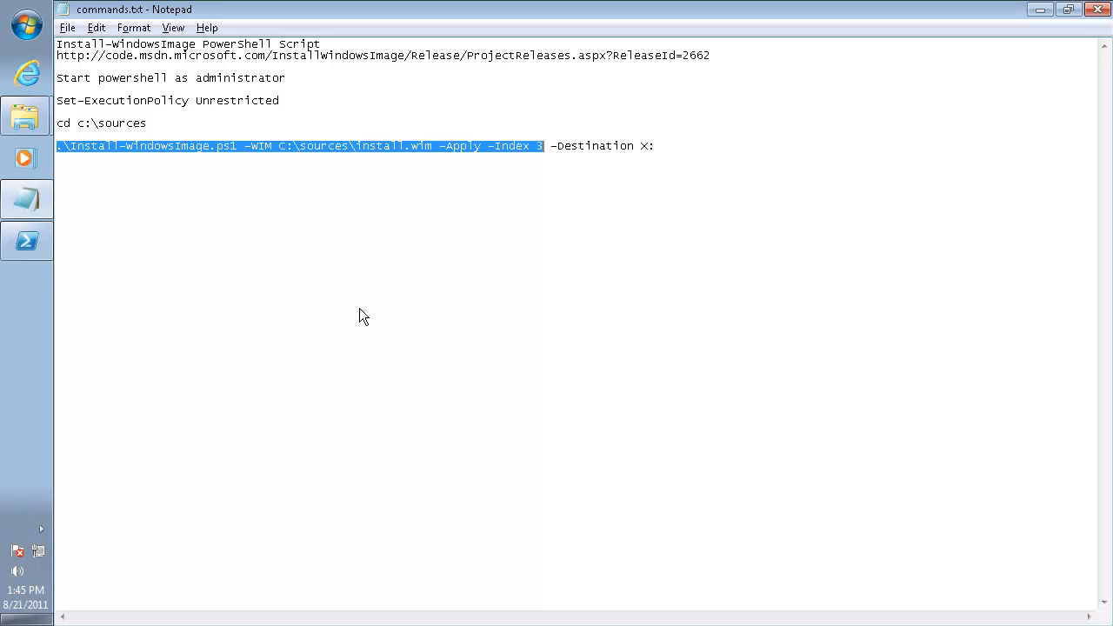
# Highlight only the -Index 3 parameter in the Install-WindowsImage.ps1 command to examine it
pyautogui.press('Right')
pyautogui.hotkey('shift', 'Left')
pyautogui.hotkey('shift', 'Left')
pyautogui.hotkey('shift', 'Left')
pyautogui.hotkey('shift', 'Left')
pyautogui.hotkey('shift', 'Left')
pyautogui.hotkey('shift', 'Left')
pyautogui.hotkey('shift', 'Left')
pyautogui.hotkey('shift', 'Left')
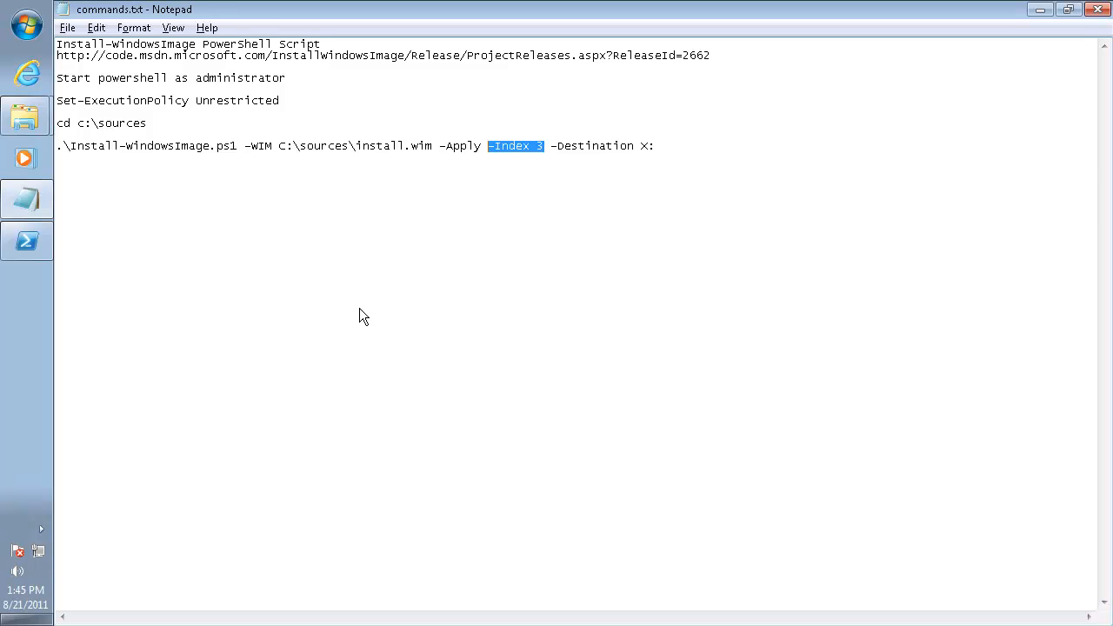
pyautogui.hotkey('shift', 'Right')
pyautogui.hotkey('shift', 'Left')
pyautogui.press('Right')
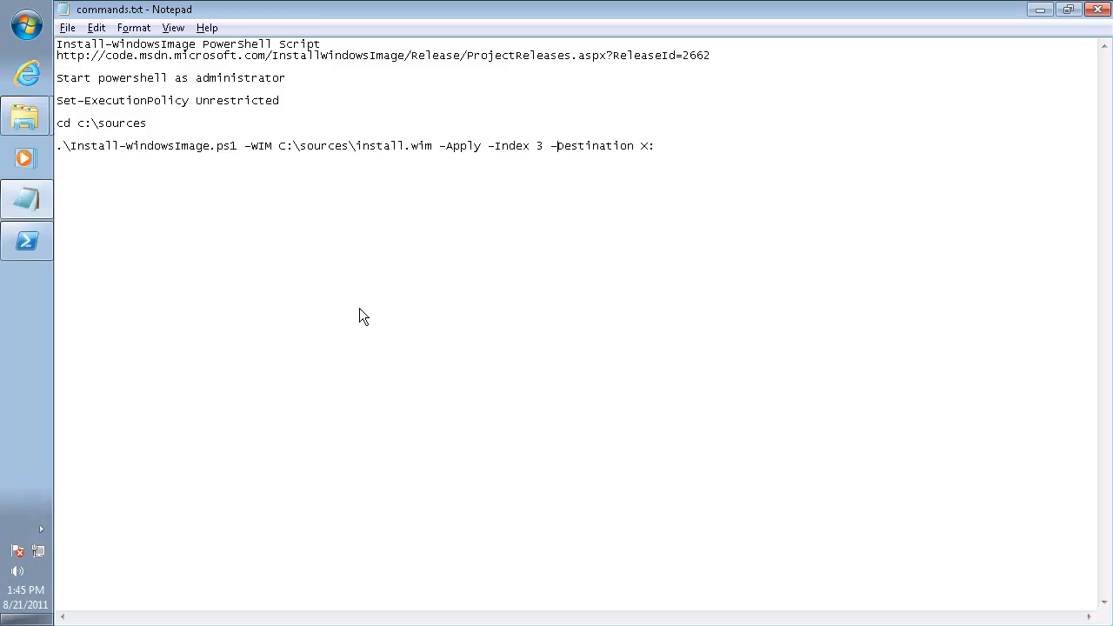
# Copy the full Install-WindowsImage.ps1 command from commands.txt, run it in PowerShell and allow the script to run once with R
pyautogui.hotkey('ctrl', 'shift', 'Left')
pyautogui.hotkey('ctrl', 'shift', 'Left')
pyautogui.hotkey('ctrl', 'shift', 'Left')
pyautogui.hotkey('ctrl', 'shift', 'Left')
pyautogui.hotkey('ctrl', 'shift', 'Left')
pyautogui.hotkey('ctrl', 'shift', 'Left')
pyautogui.hotkey('ctrl', 'shift', 'Left')
pyautogui.hotkey('ctrl', 'shift', 'Left')
pyautogui.hotkey('ctrl', 'shift', 'Left')
pyautogui.hotkey('ctrl', 'shift', 'Left')
pyautogui.hotkey('ctrl', 'shift', 'Left')
pyautogui.hotkey('ctrl', 'shift', 'Left')
pyautogui.hotkey('ctrl', 'shift', 'Left')
pyautogui.hotkey('ctrl', 'shift', 'Left')
pyautogui.hotkey('ctrl', 'shift', 'Left')
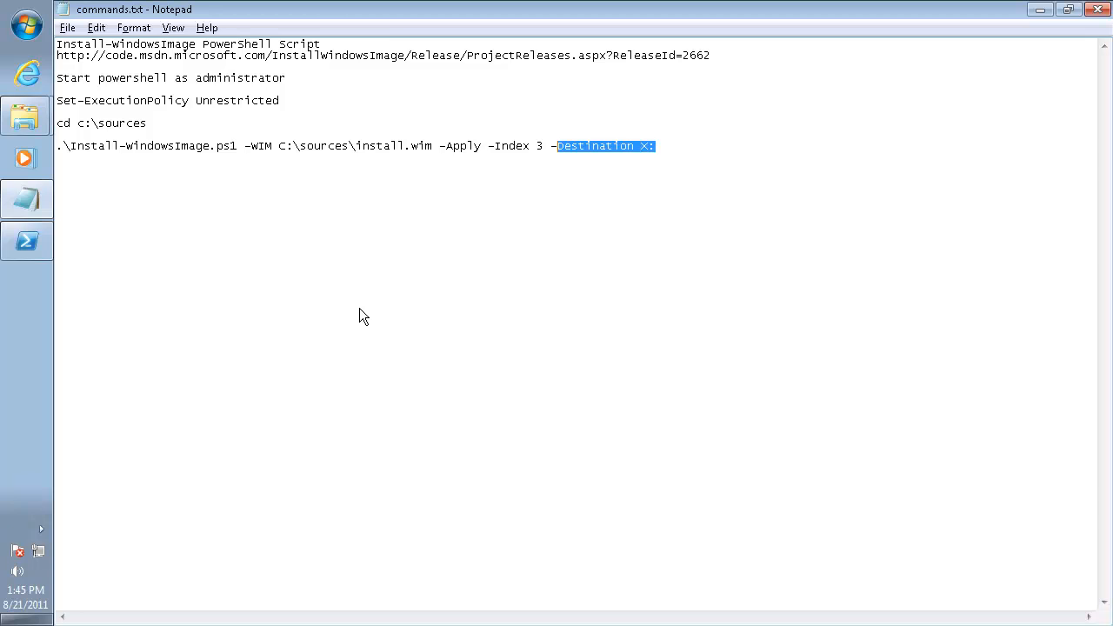
pyautogui.hotkey('ctrl', 'shift', 'Right')
pyautogui.hotkey('ctrl', 'c')
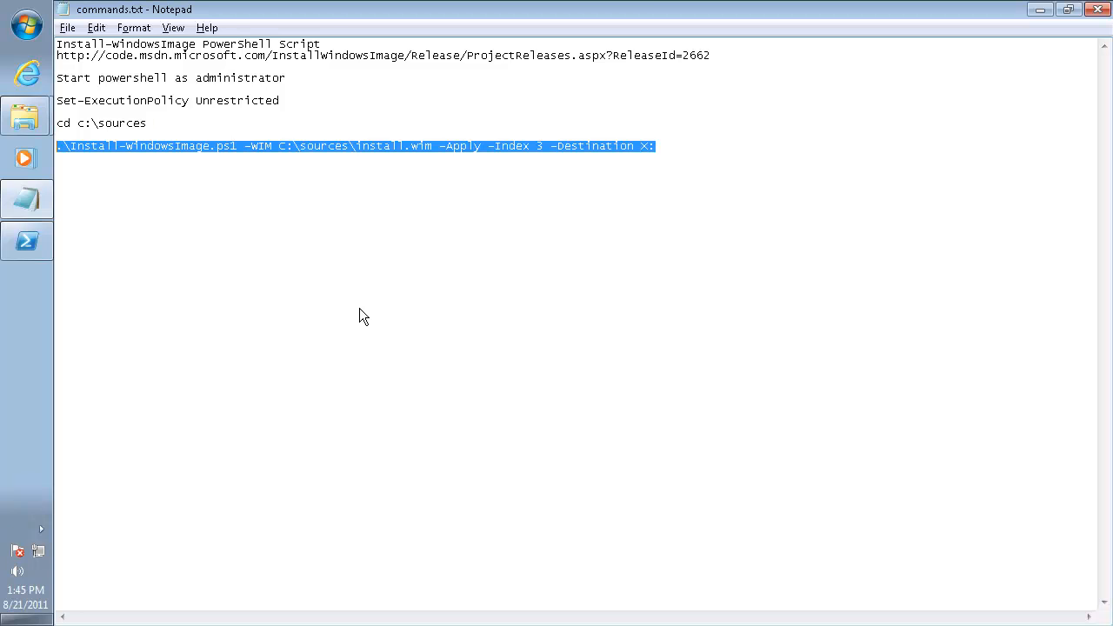
pyautogui.hotkey('alt', 'Tab')
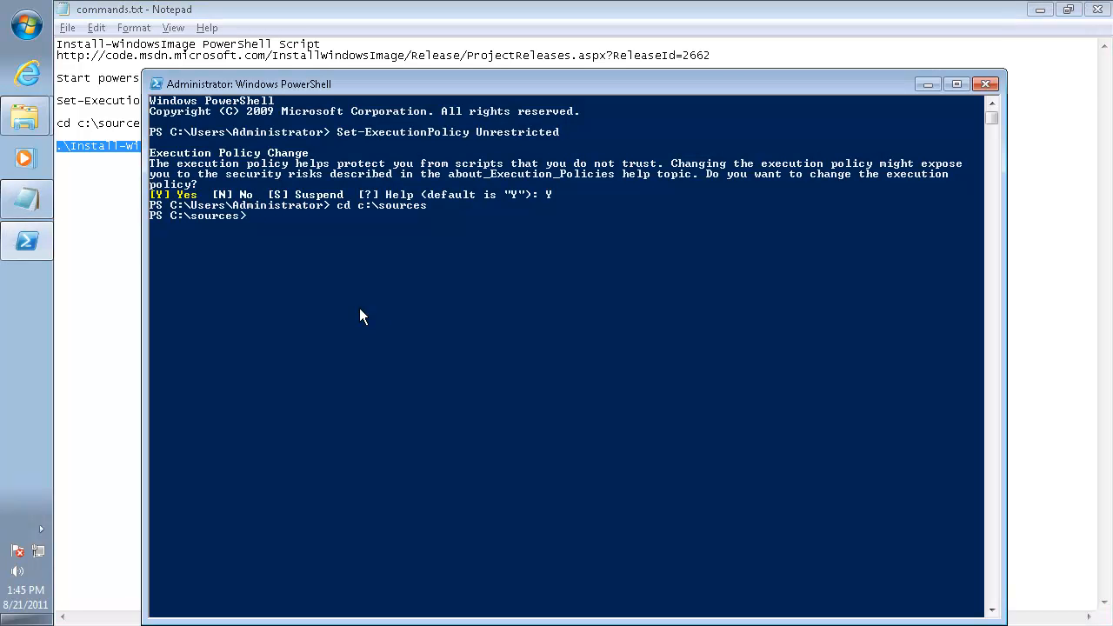
pyautogui.rightClick(461, 273)
pyautogui.press('Return')
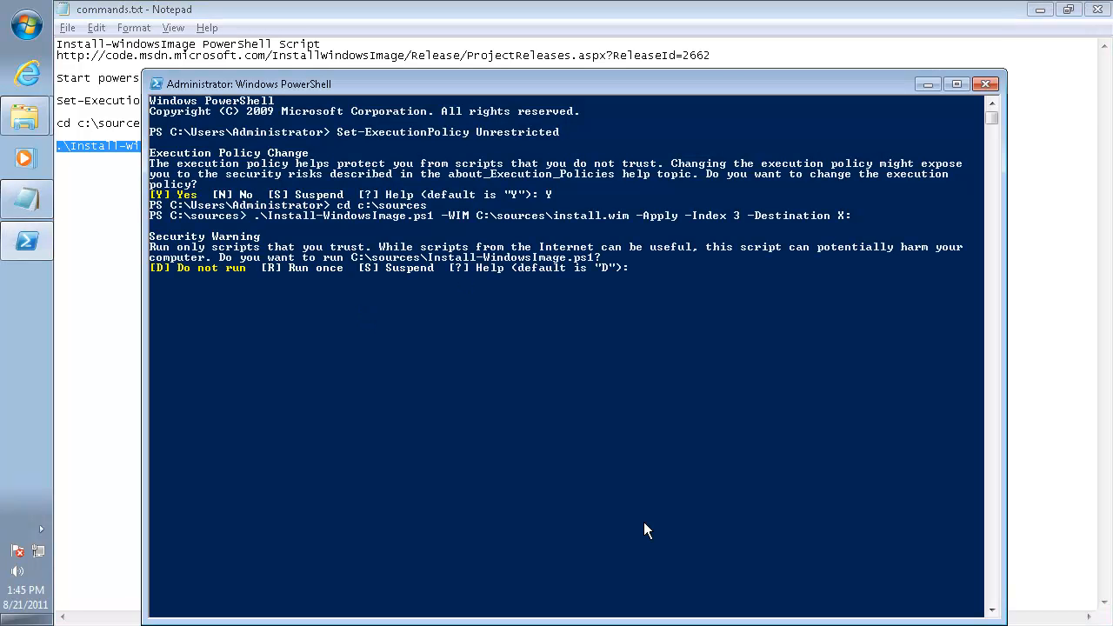
pyautogui.write('R')
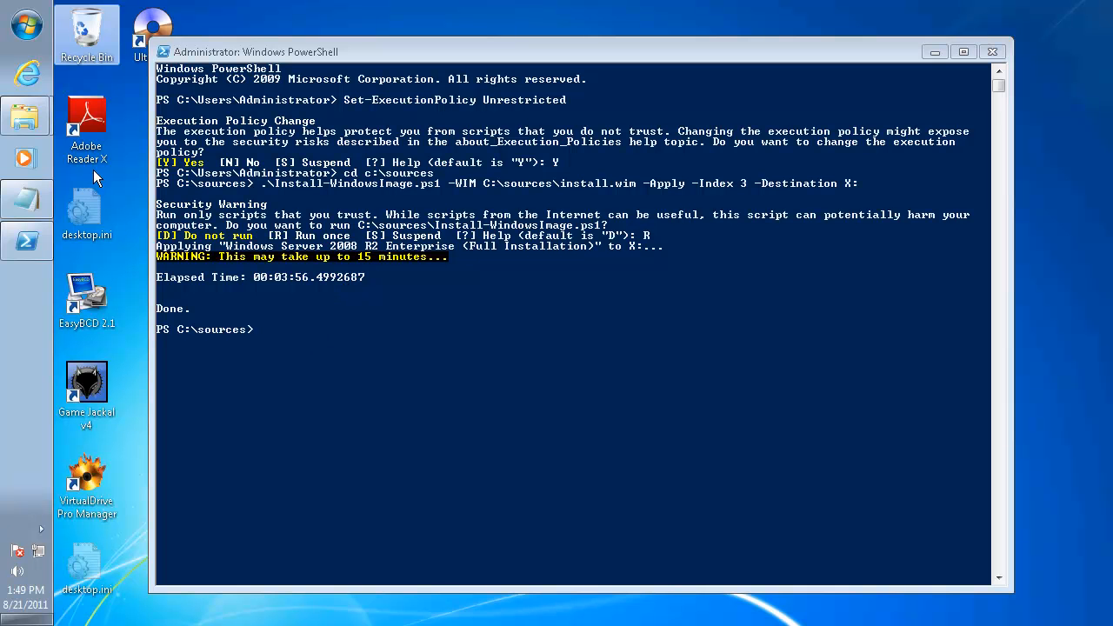
# Switch to the D:\ Explorer window and examine the folders on the W2k8R2Sp1BootVHD (X:) volume
pyautogui.moveTo(26, 120)
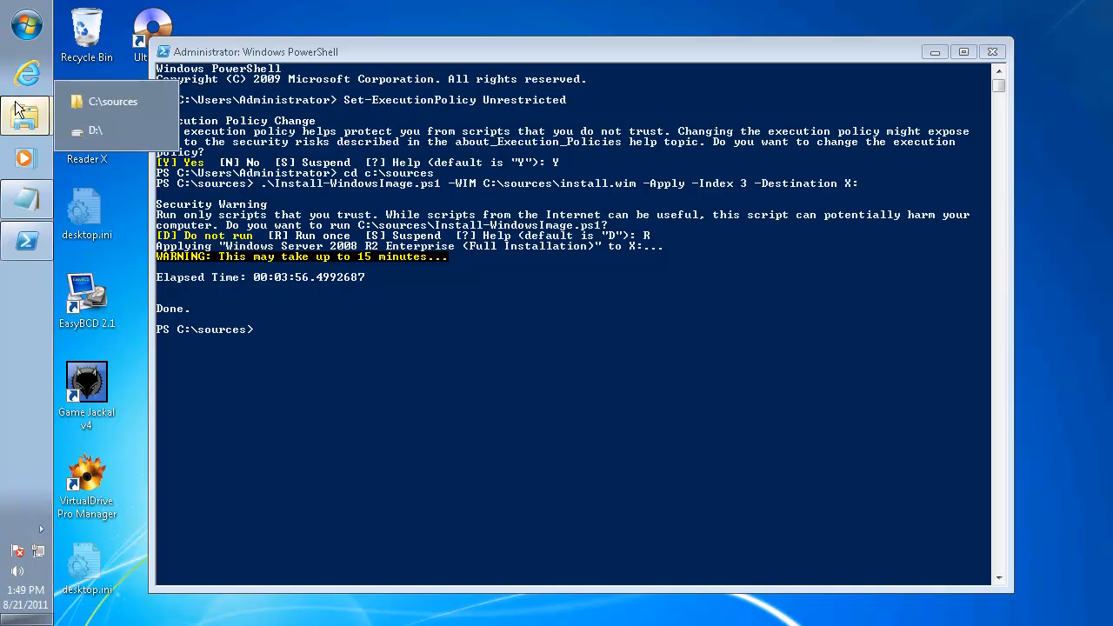
pyautogui.click(93, 137)
pyautogui.click(136, 478)
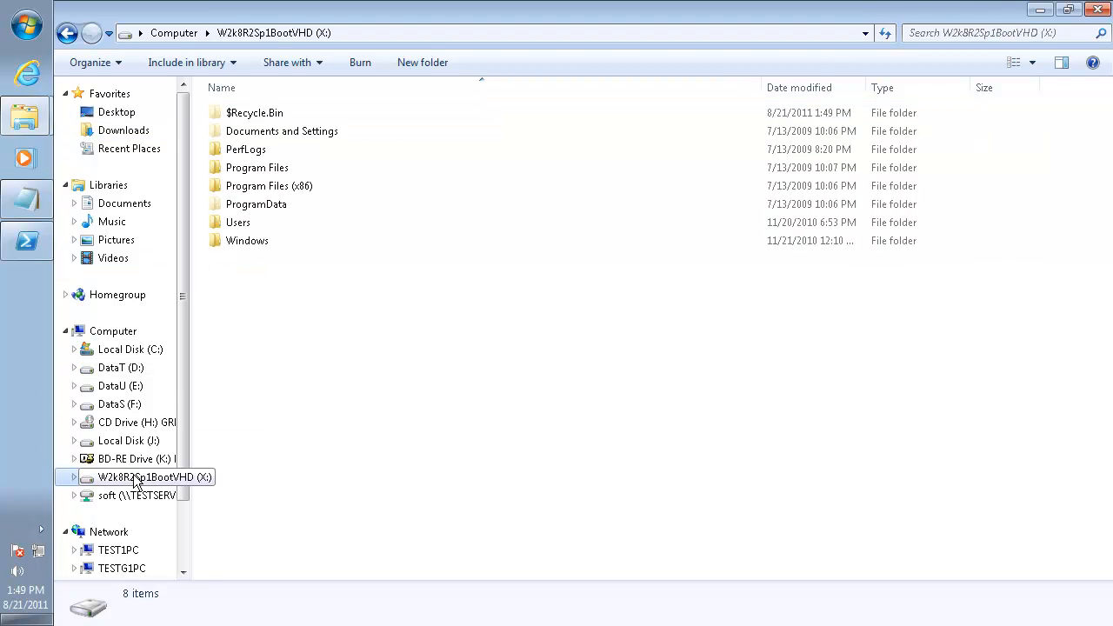
pyautogui.hotkey('ctrl', 'a')
pyautogui.moveTo(384, 257); pyautogui.dragTo(447, 336)
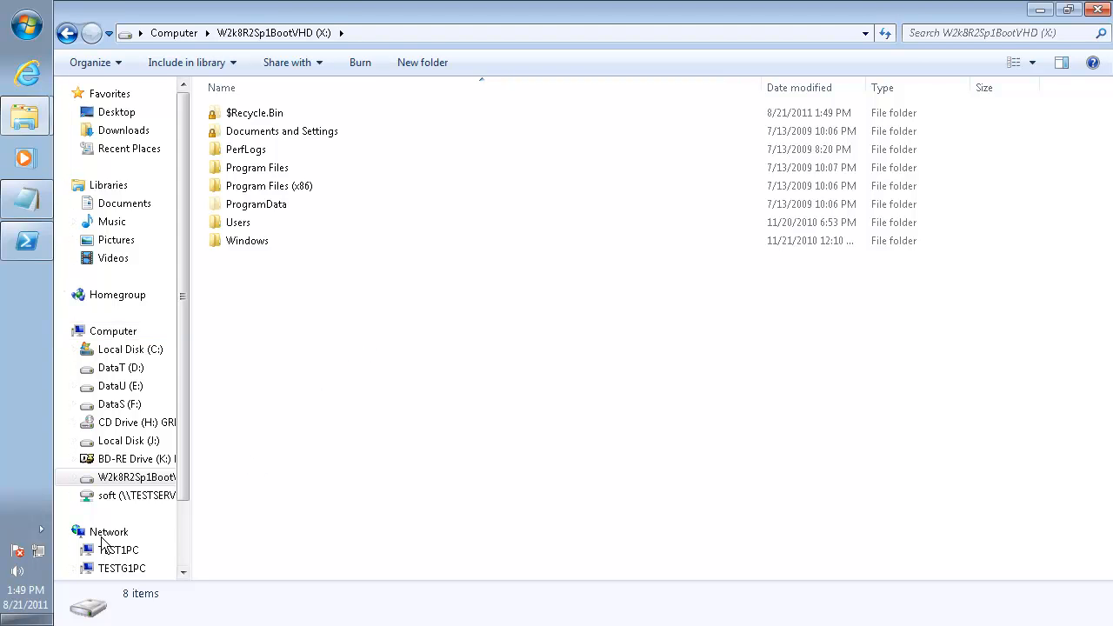
# Switch to Internet Explorer and search Google for easybcd 2.1
pyautogui.click(27, 80)
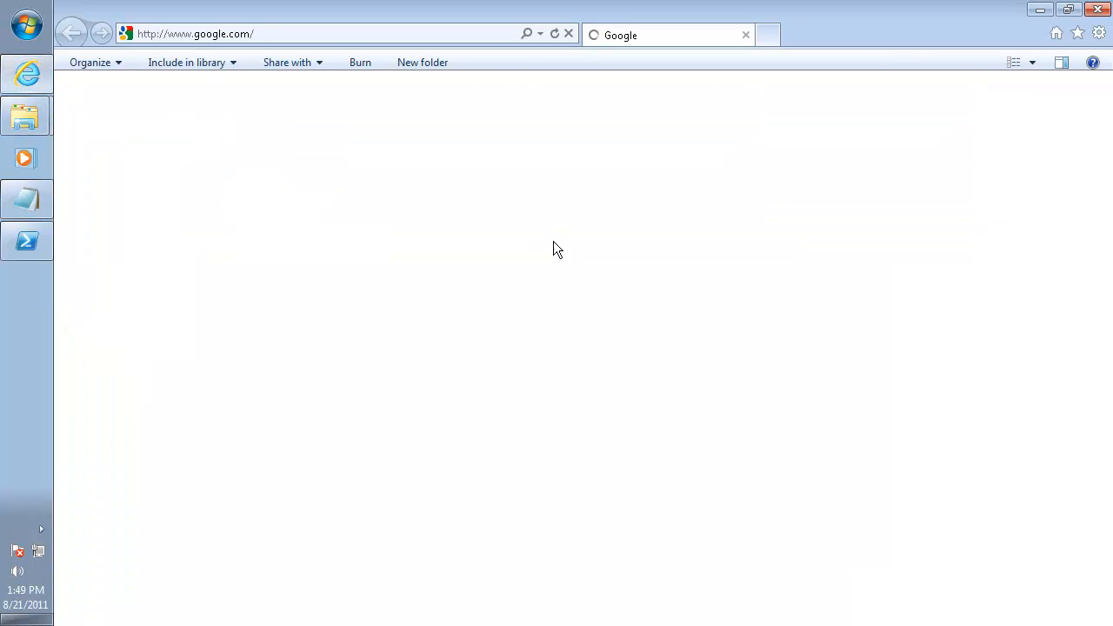
pyautogui.write('easy')
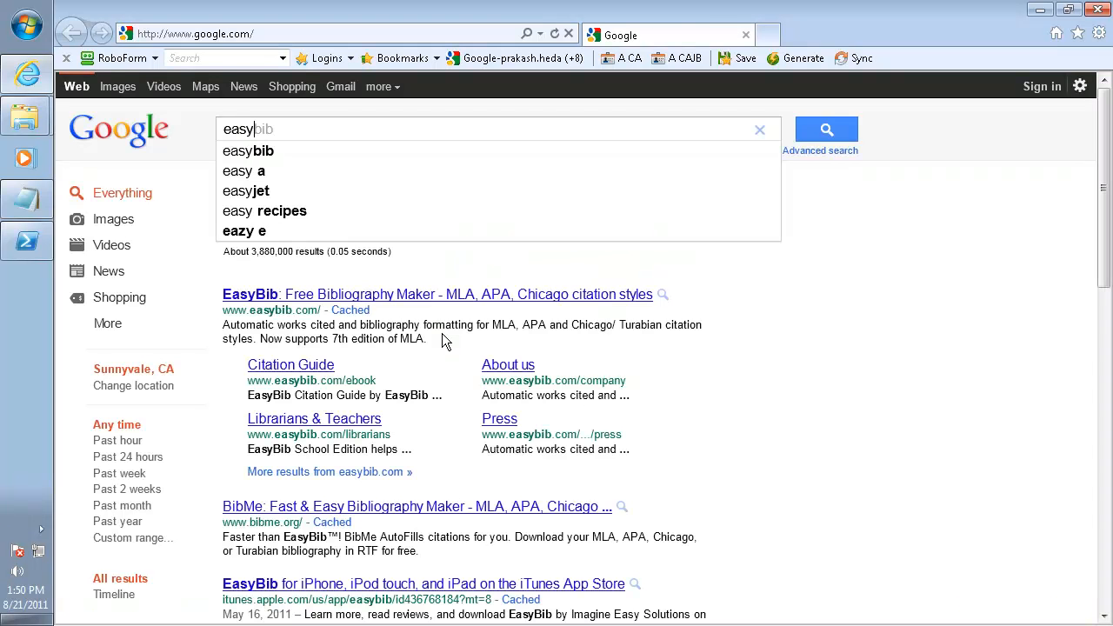
pyautogui.write('bcd 2.')
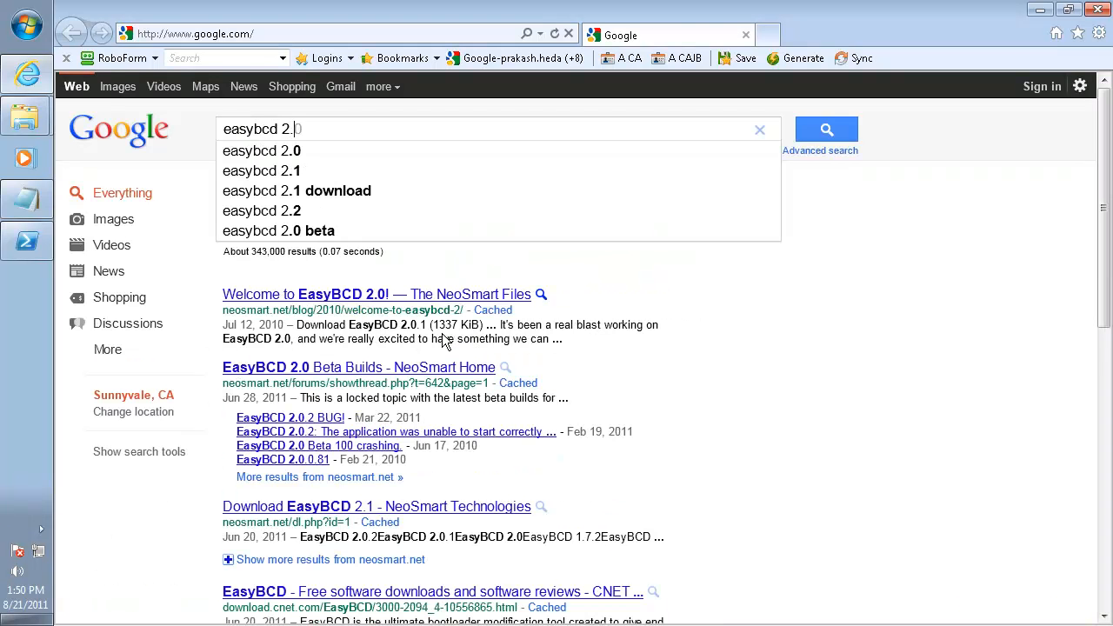
pyautogui.write('1')
pyautogui.press('Return')
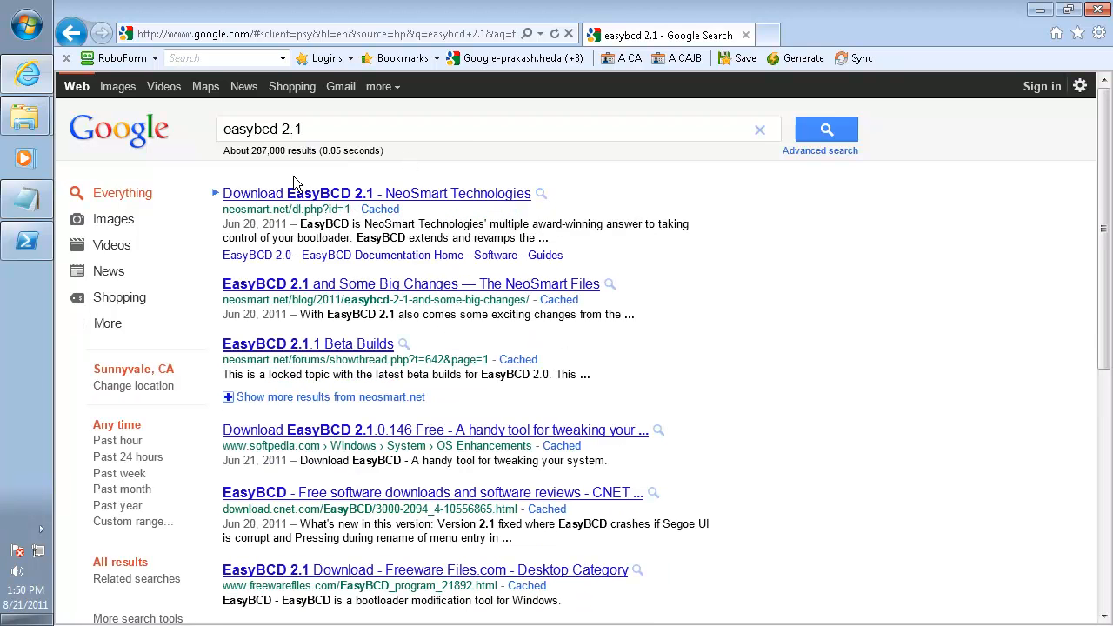
# Open NeoSmart's EasyBCD 2.1 page and follow its free non-commercial download link to the registration form
pyautogui.click(426, 195)
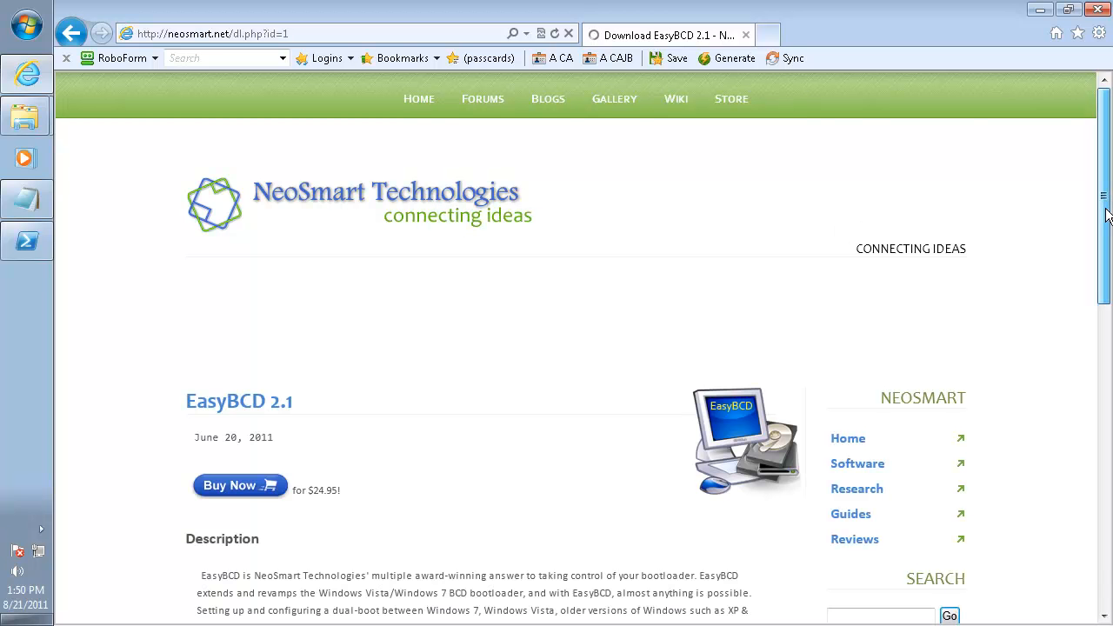
pyautogui.moveTo(1106, 215); pyautogui.dragTo(1109, 533)
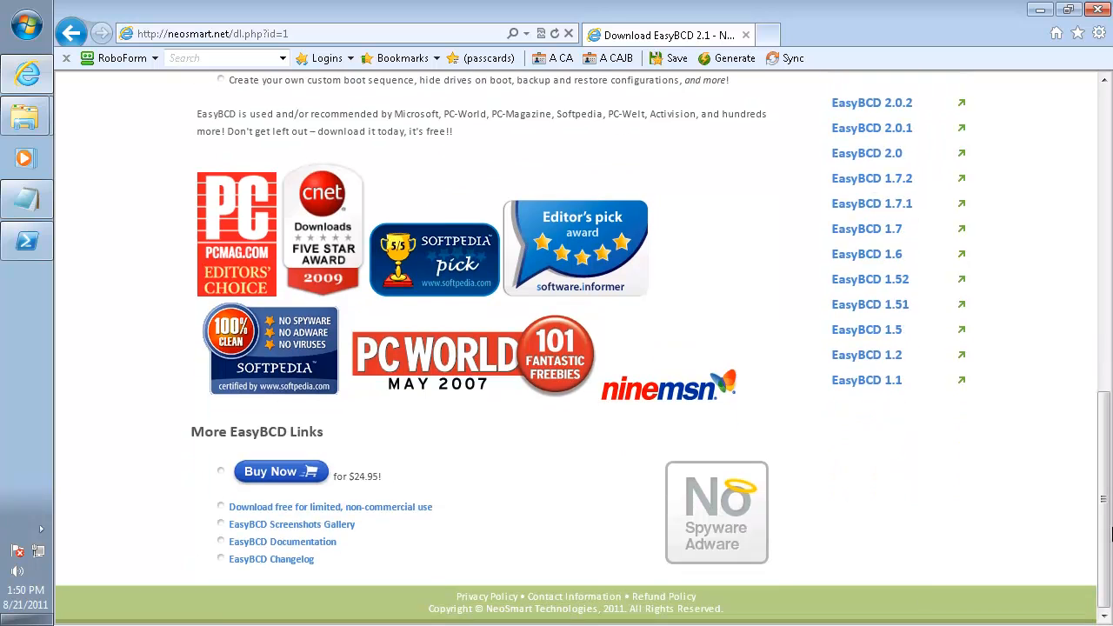
pyautogui.click(293, 507)
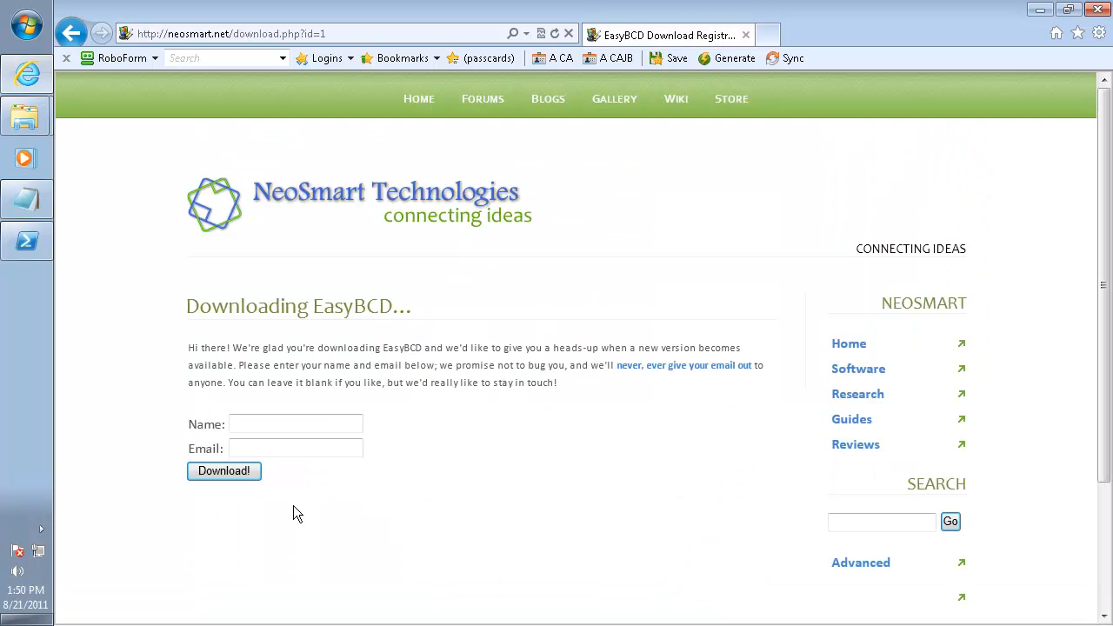
pyautogui.click(266, 448)
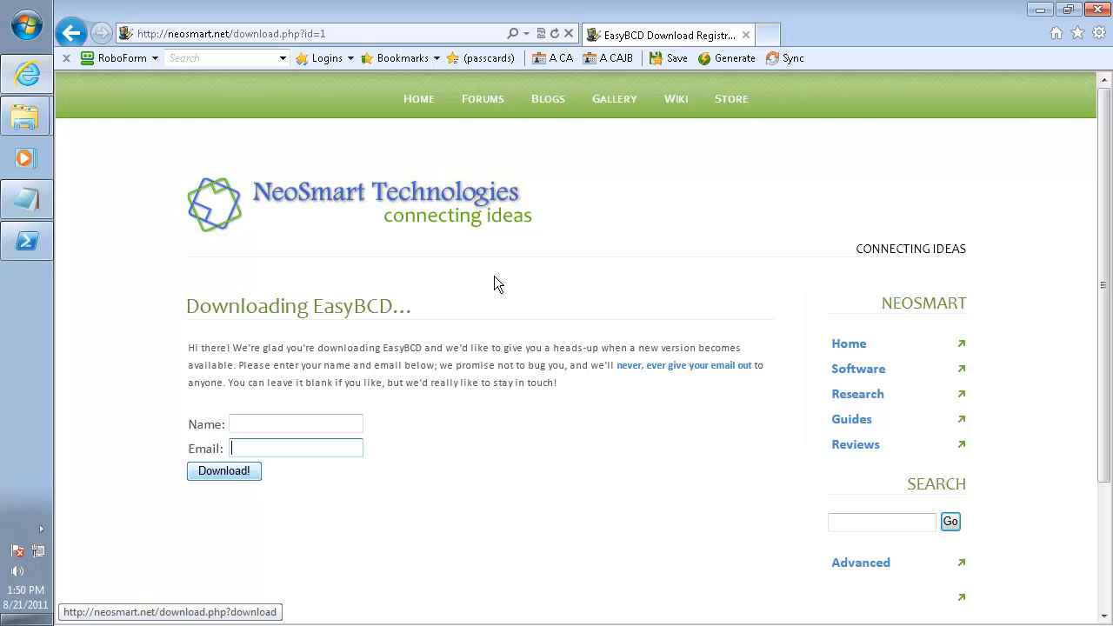
# Minimize the browser and Explorer, launch EasyBCD 2.1 and go through the boot menu entries to the new-entry form
pyautogui.click(1041, 10)
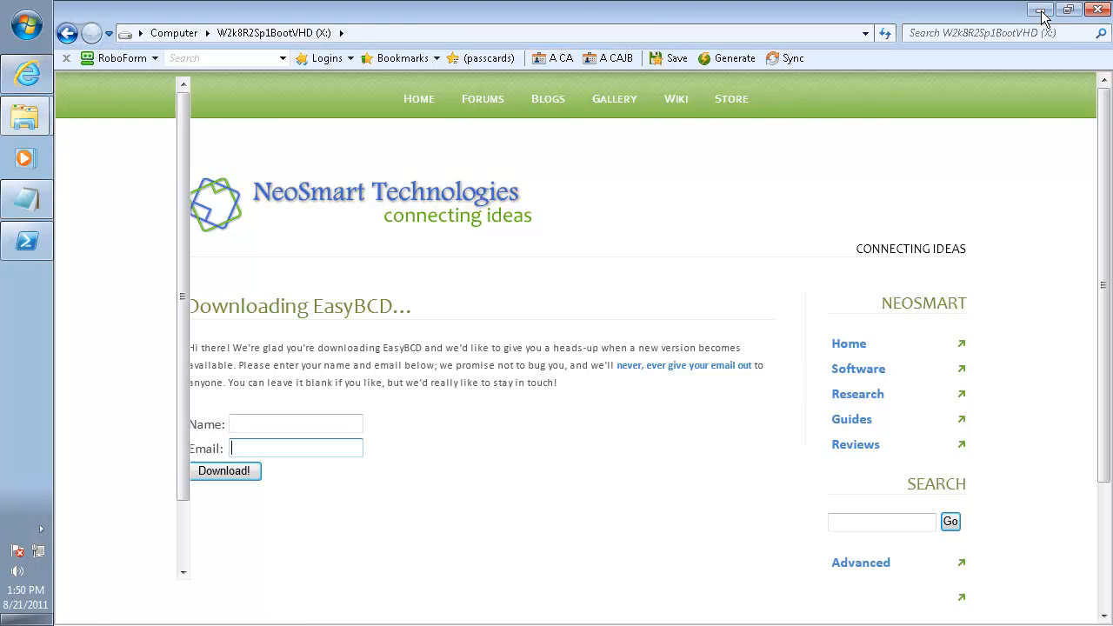
pyautogui.click(1041, 10)
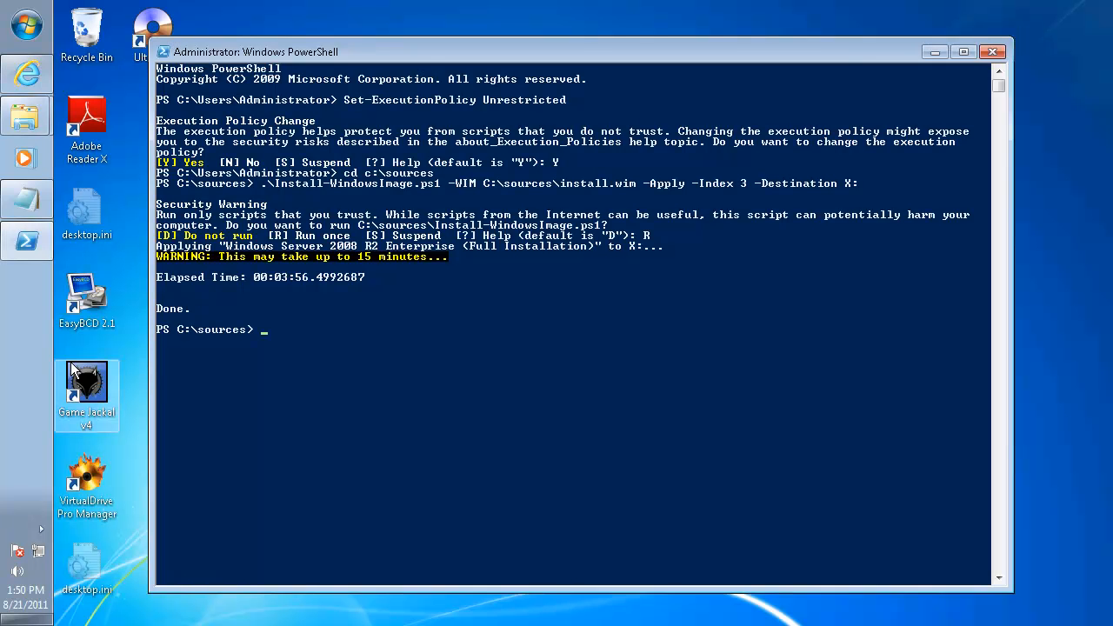
pyautogui.click(81, 298)
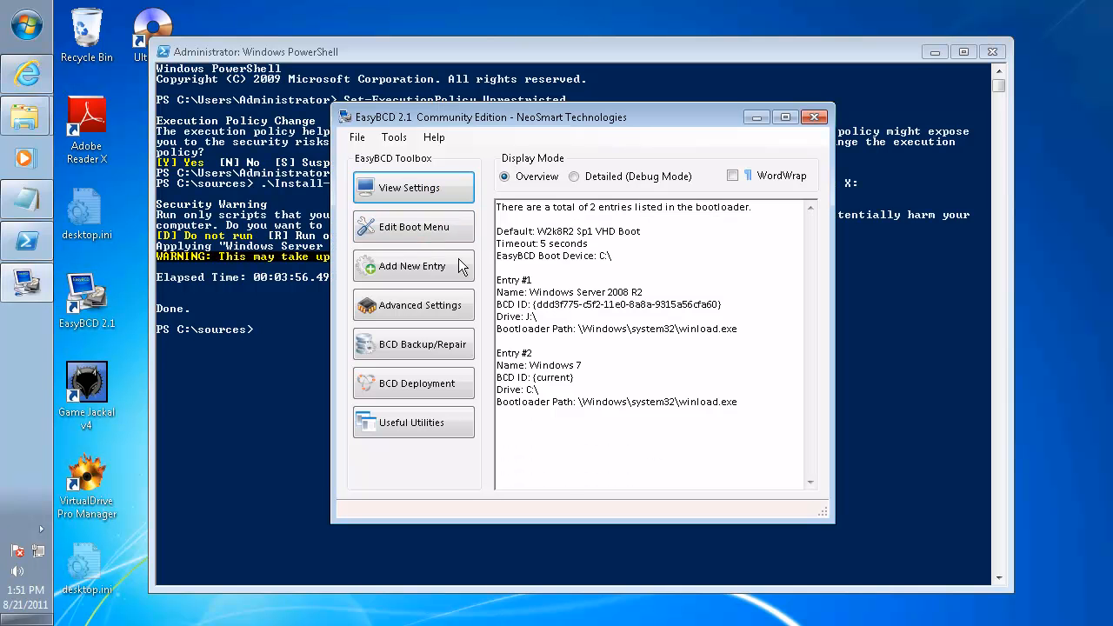
pyautogui.click(407, 228)
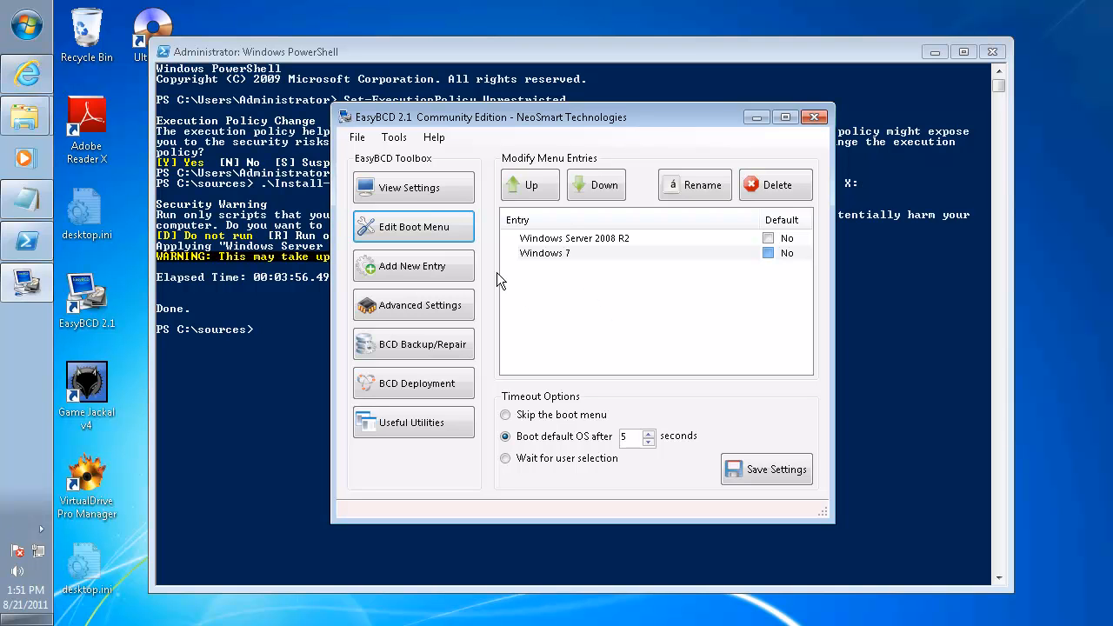
pyautogui.click(402, 265)
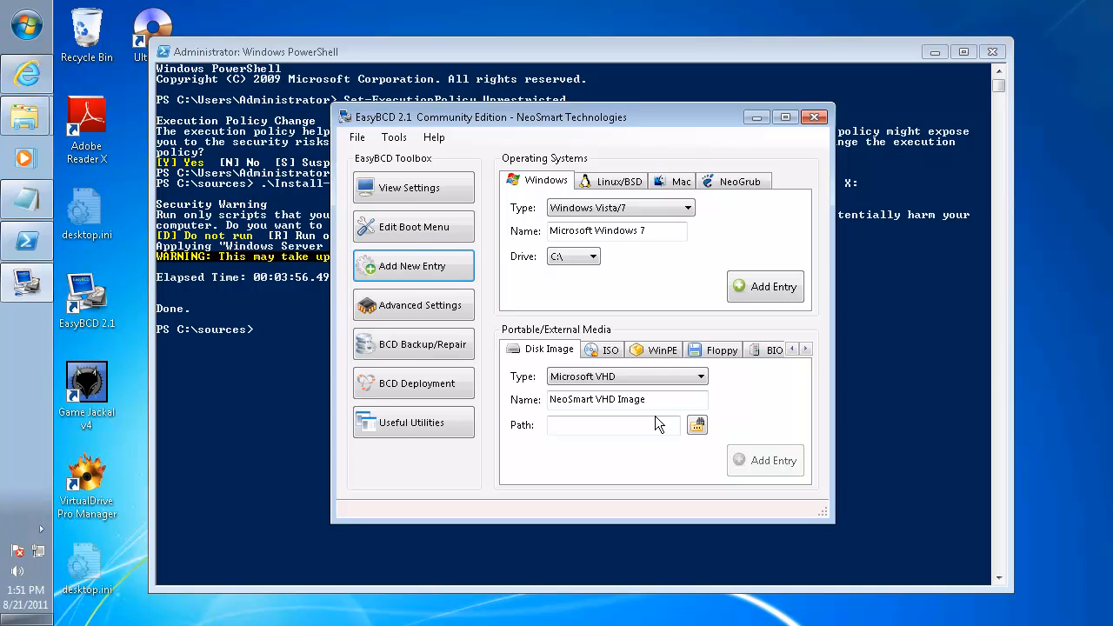
# Launch Disk Management with diskmgmt.msc and maximize its window
pyautogui.click(29, 29)
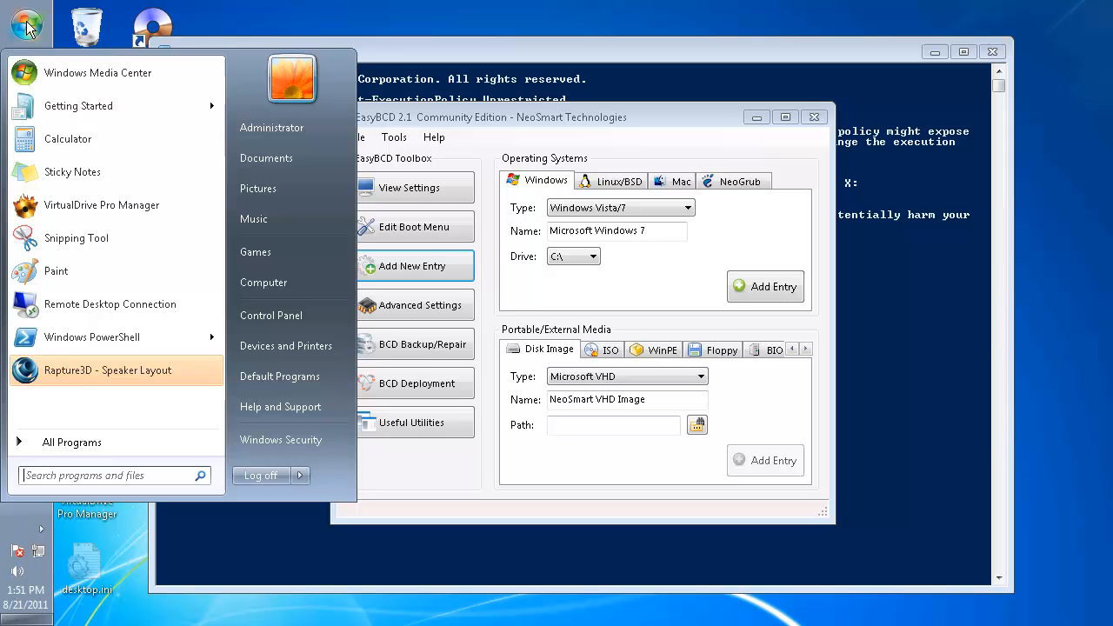
pyautogui.click(91, 476)
pyautogui.write('disk')
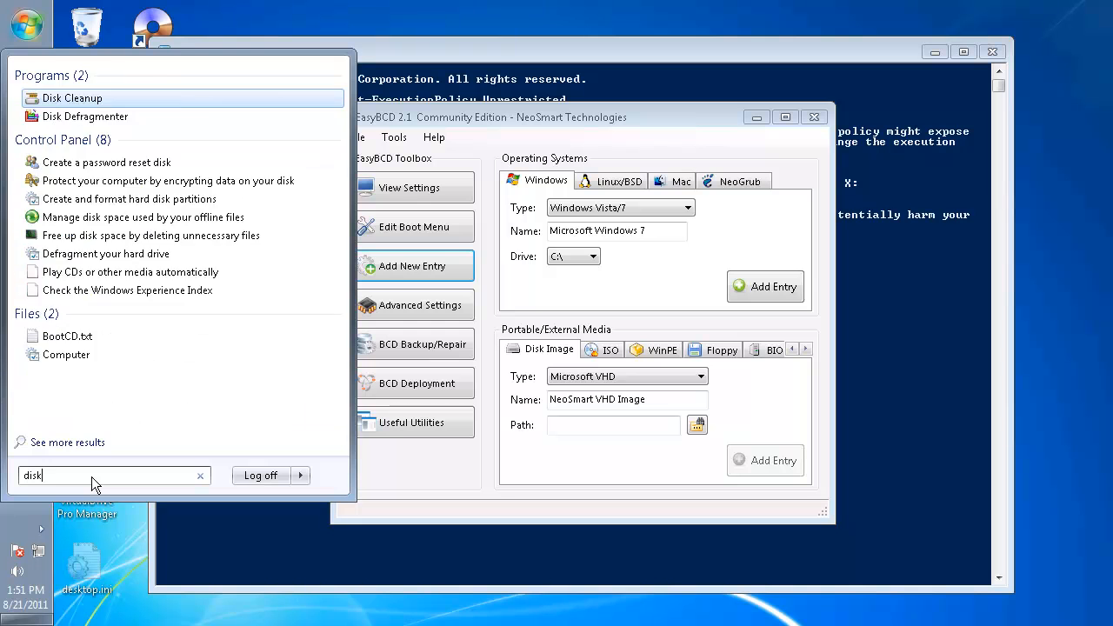
pyautogui.write('mgmt')
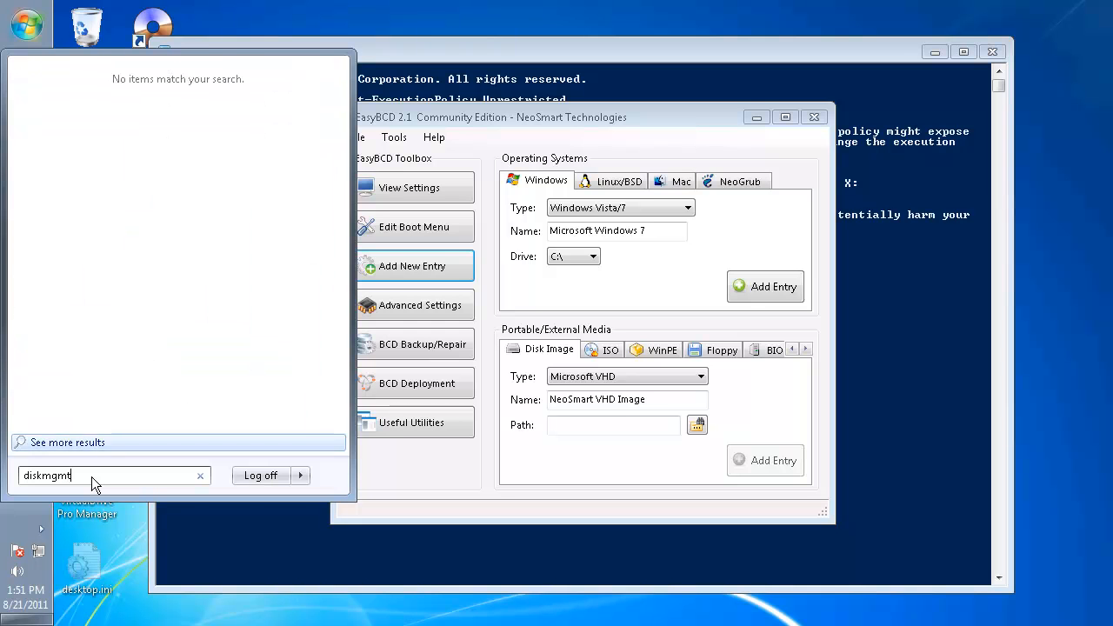
pyautogui.write('.msc')
pyautogui.press('Return')
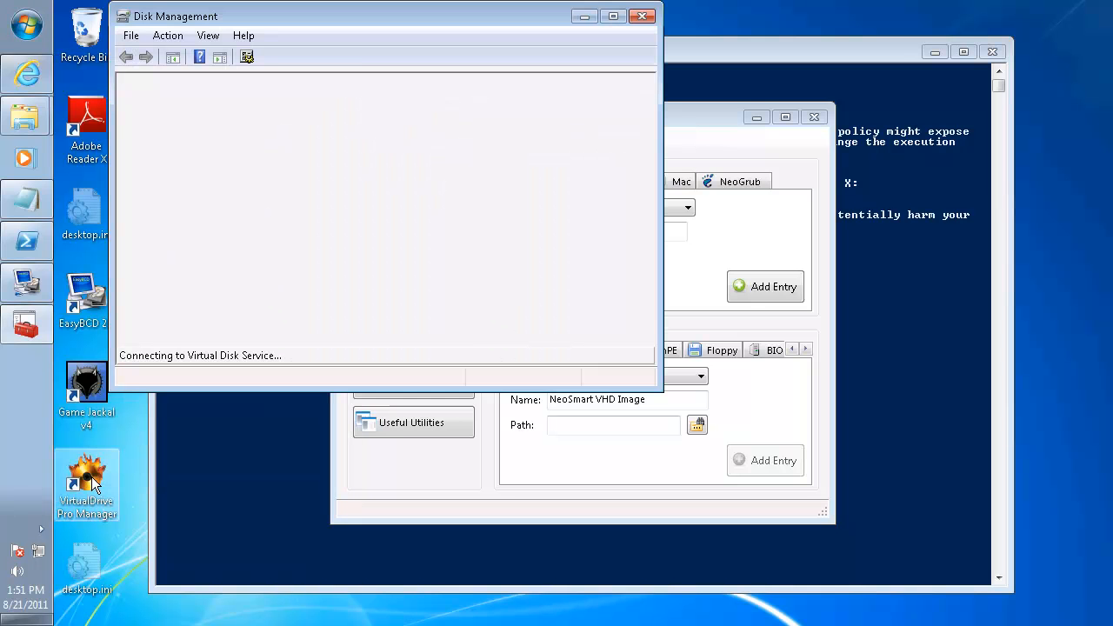
pyautogui.doubleClick(466, 16)
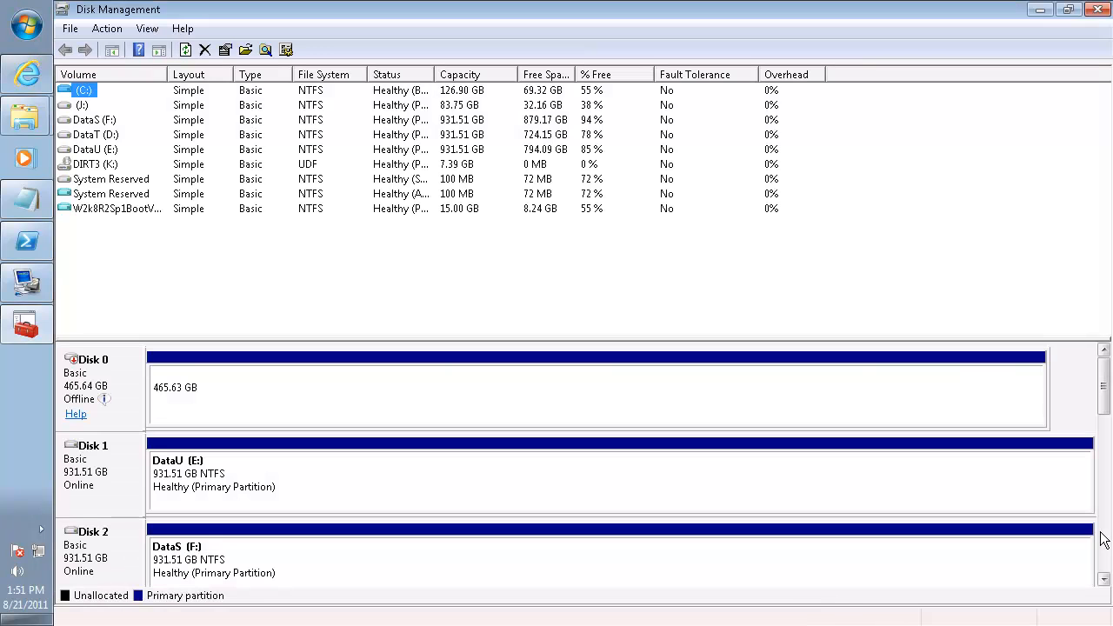
# Detach the W2k8R2Sp1BootVHD virtual disk (Disk 7) without deleting its file, and close Disk Management
pyautogui.scroll(-8, 1108, 539)
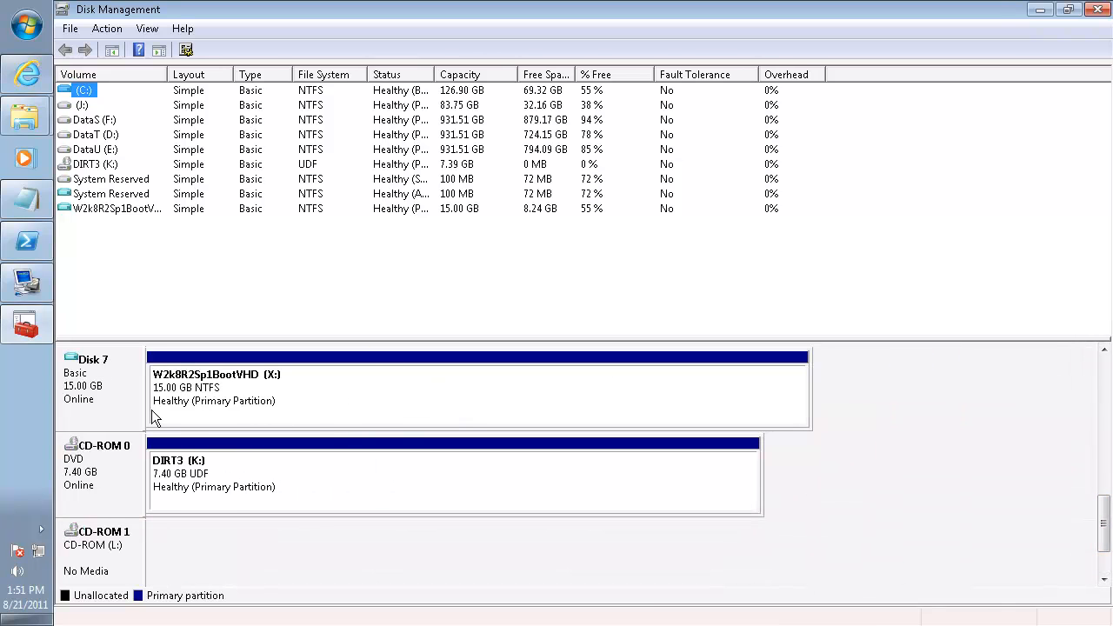
pyautogui.rightClick(120, 395)
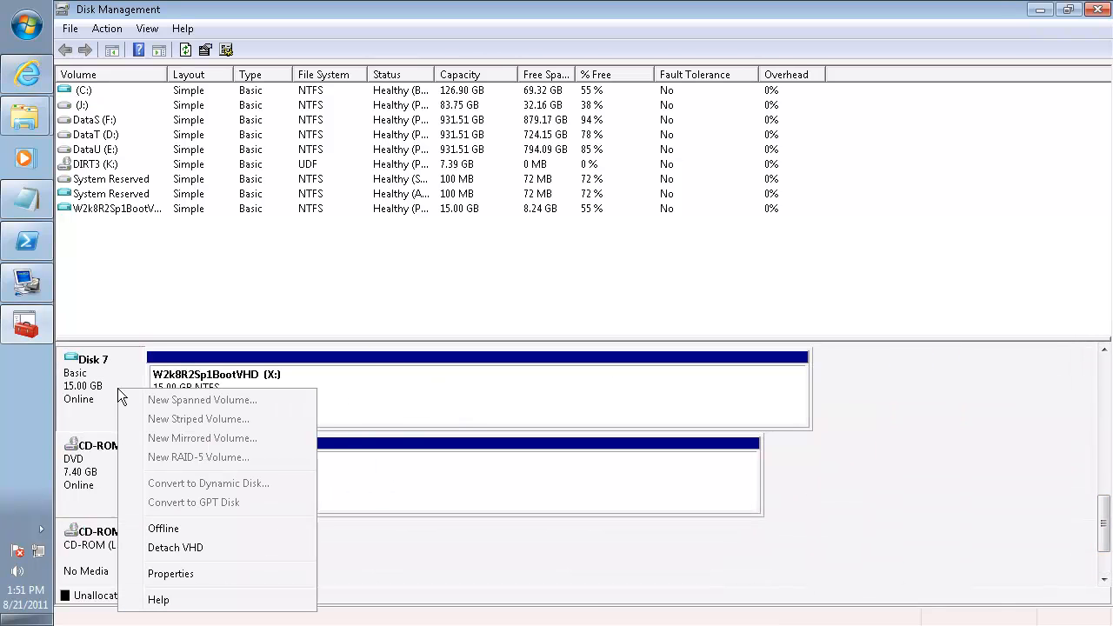
pyautogui.click(183, 550)
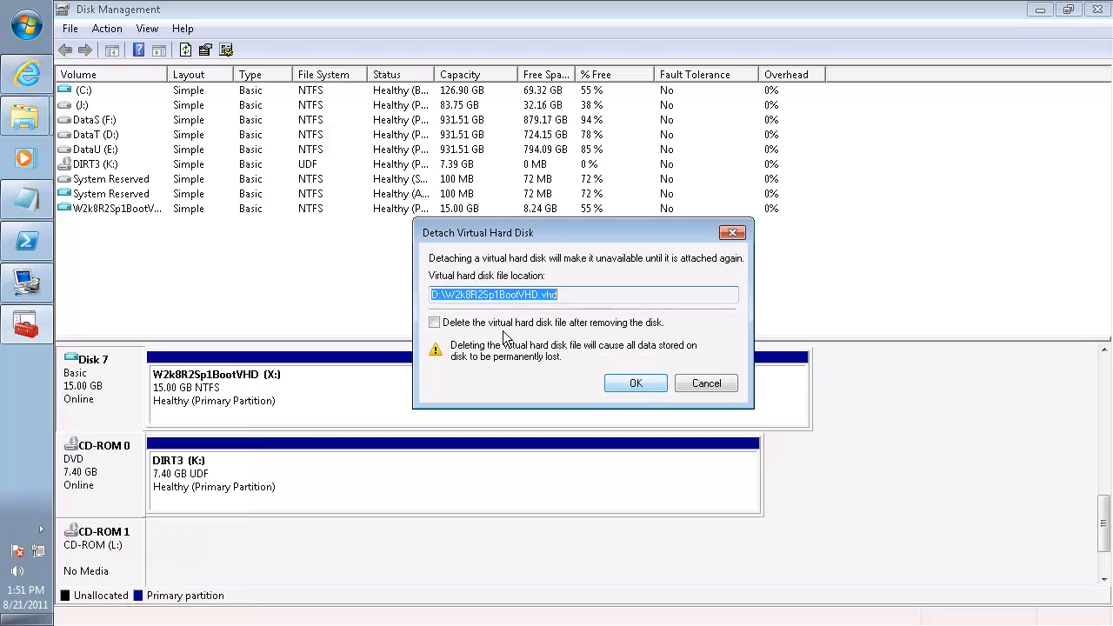
pyautogui.click(639, 381)
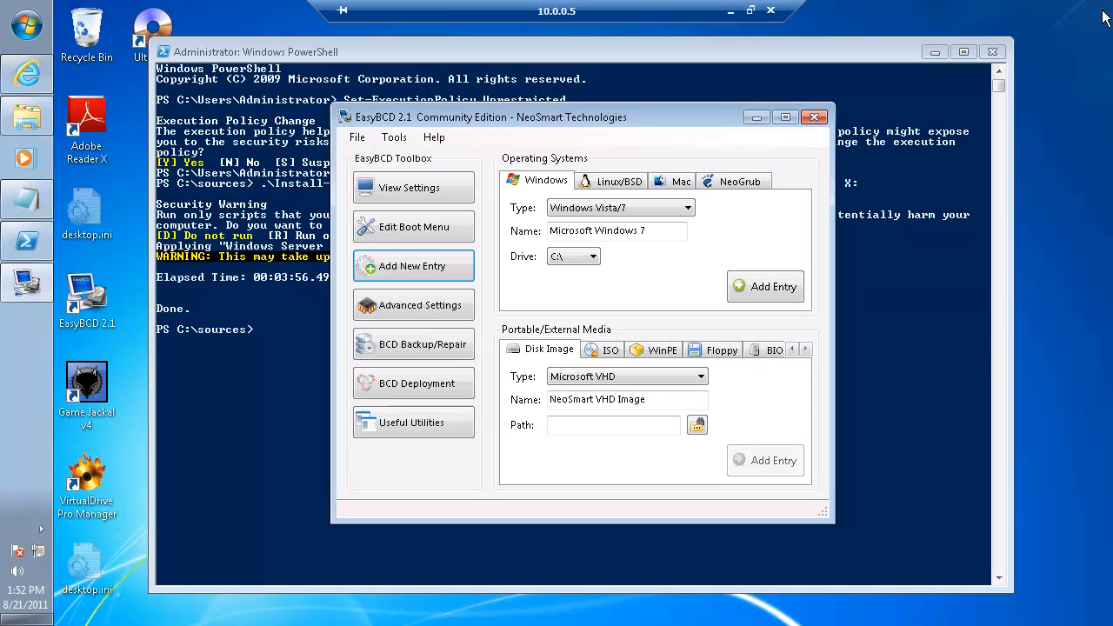
pyautogui.click(1098, 9)
# Add a Microsoft VHD boot entry named W2k8R2 Sp1 Boot VHD that points to D:\W2k8R2Sp1BootVHD.vhd
pyautogui.click(698, 428)
pyautogui.scroll(-3, 408, 348)
pyautogui.click(406, 329)
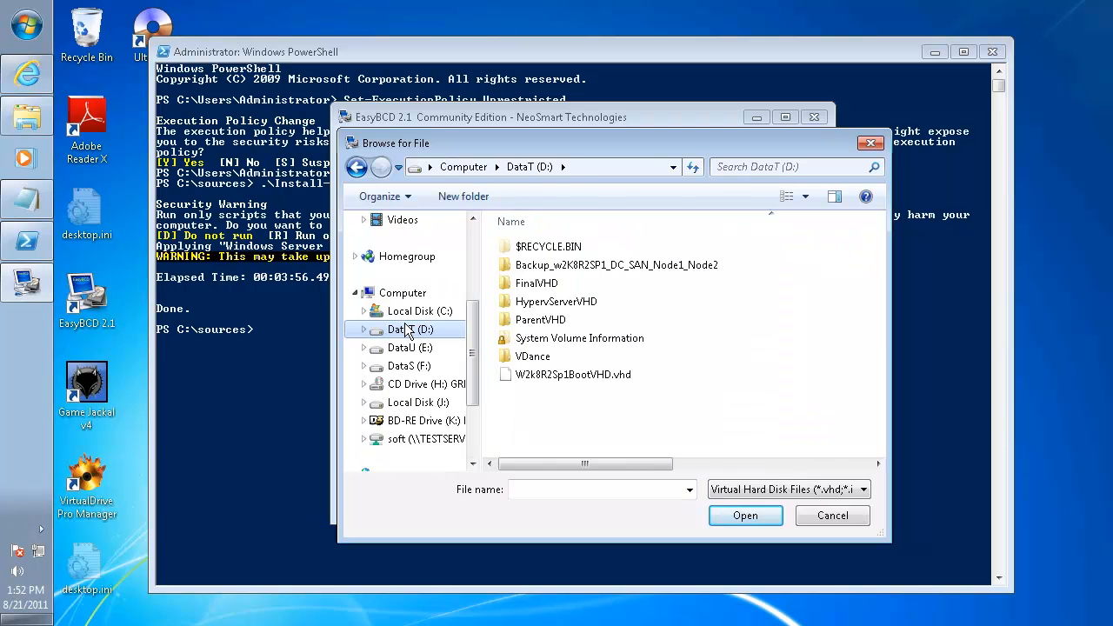
pyautogui.doubleClick(541, 375)
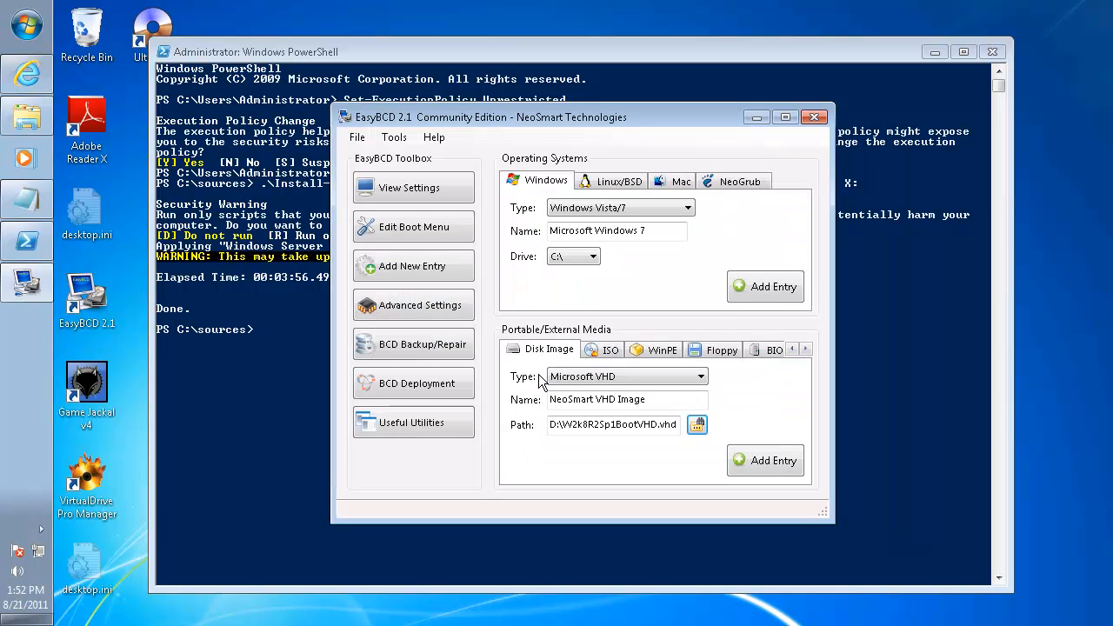
pyautogui.moveTo(671, 400); pyautogui.dragTo(551, 400)
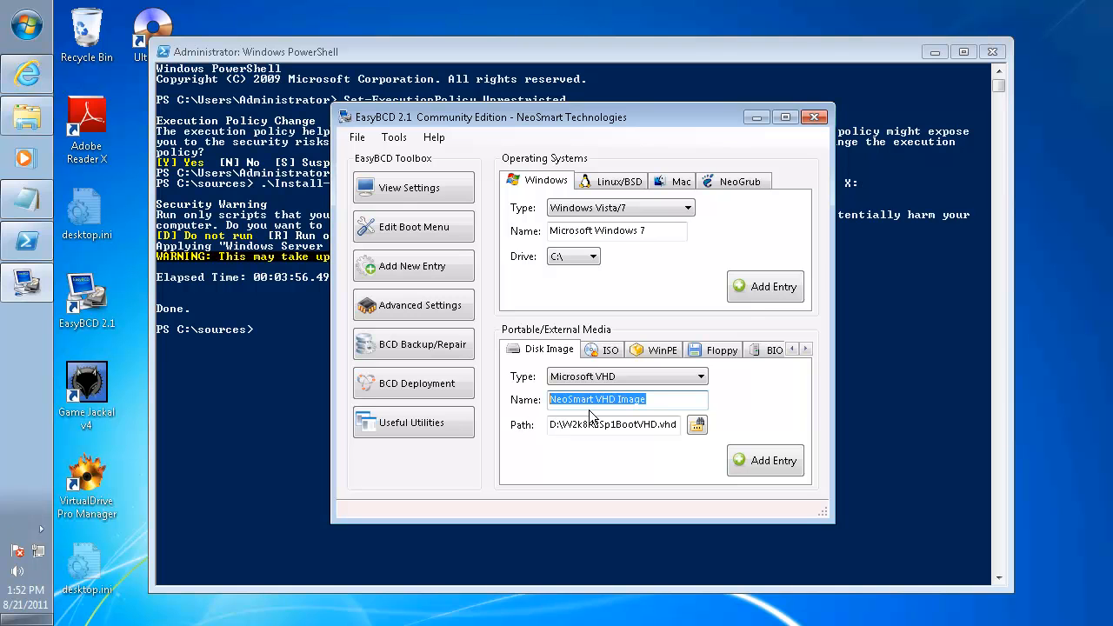
pyautogui.write('W2k8R2 Sp1 Boot VHD')
pyautogui.click(768, 465)
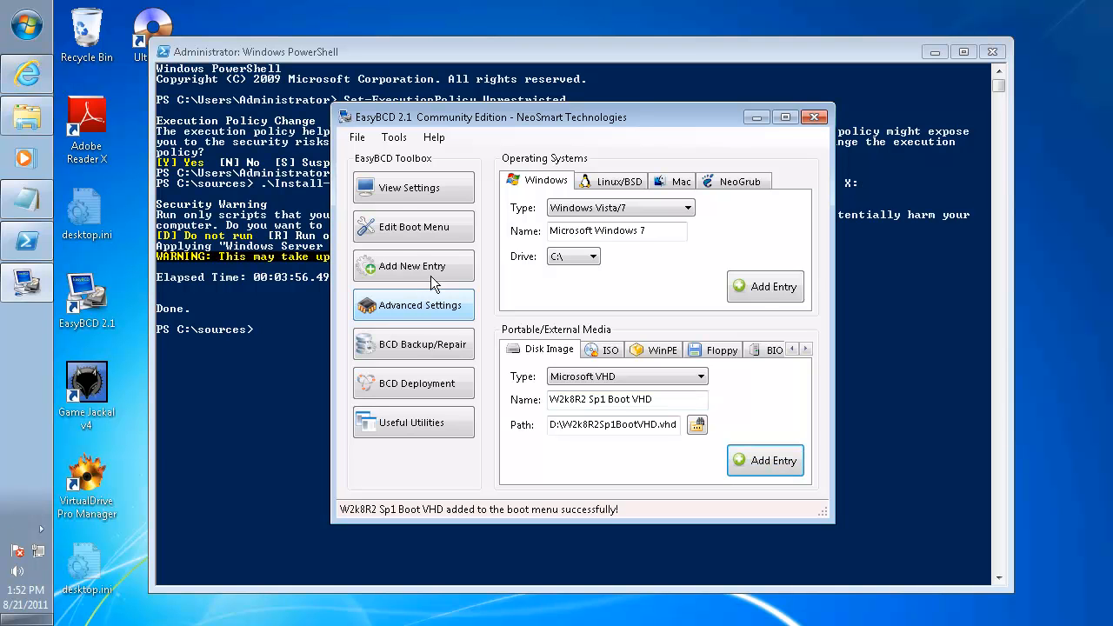
# Make W2k8R2 Sp1 Boot VHD the default boot entry, save the boot menu settings, and close EasyBCD and PowerShell
pyautogui.click(425, 228)
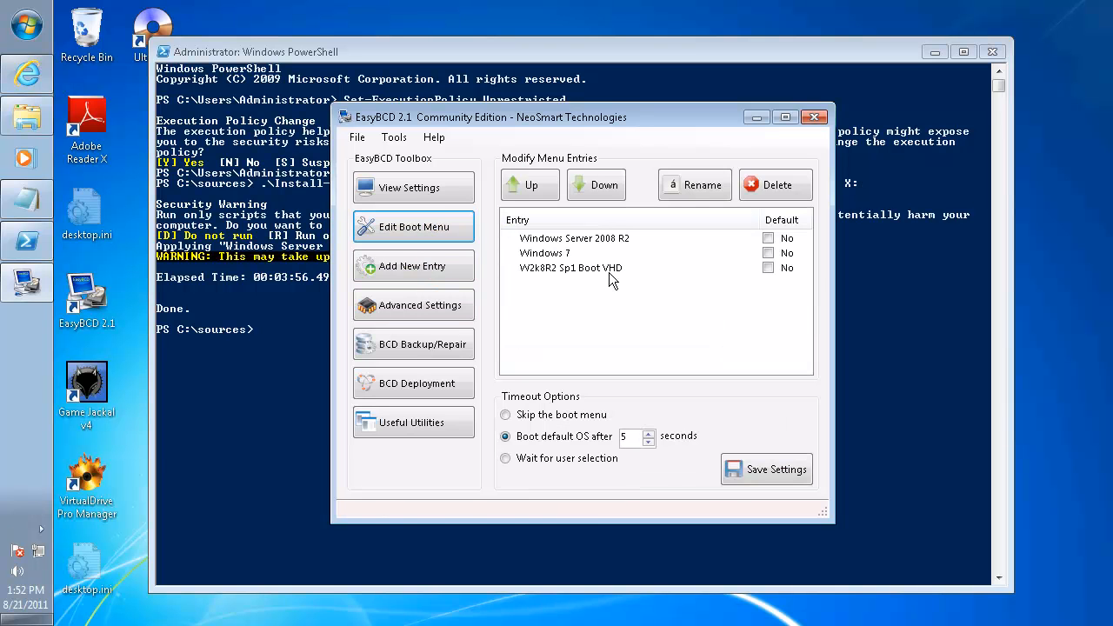
pyautogui.click(768, 268)
pyautogui.click(634, 439)
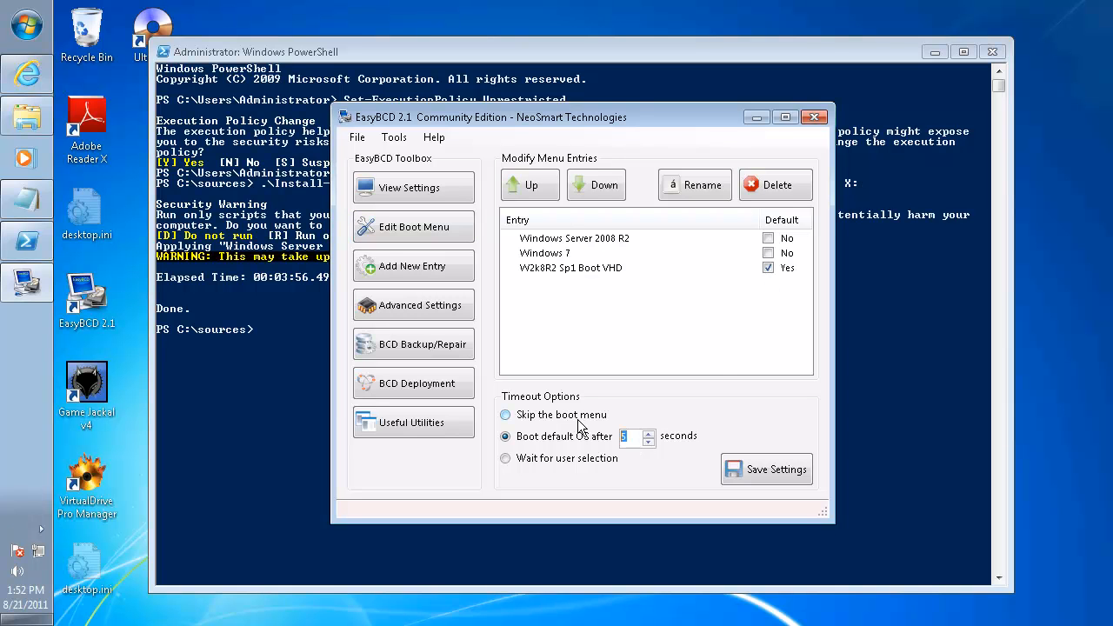
pyautogui.click(770, 471)
pyautogui.click(813, 116)
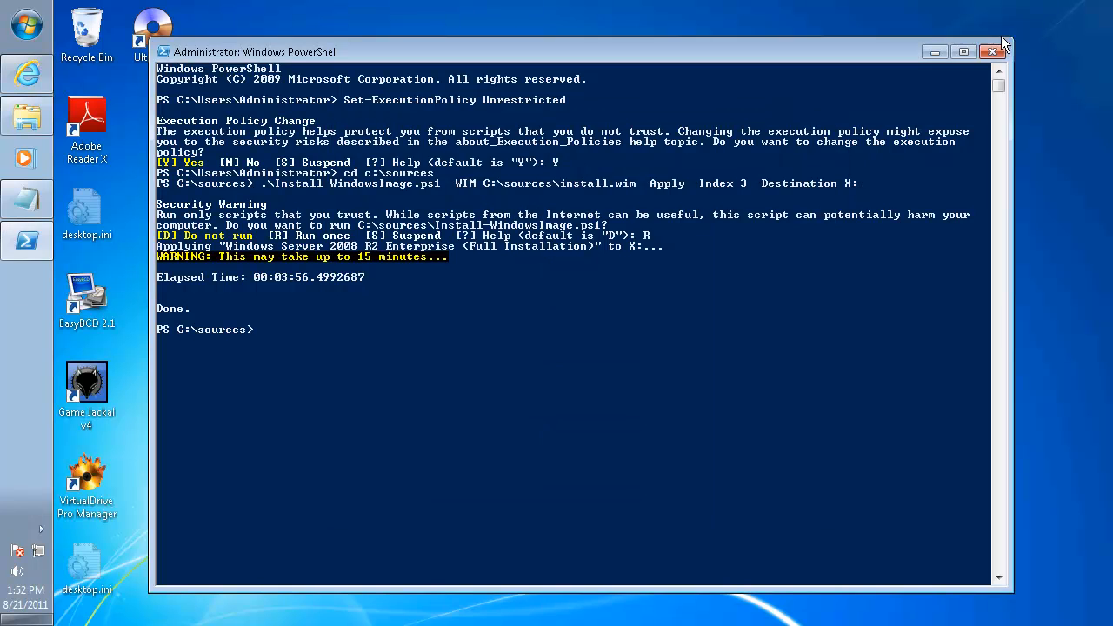
pyautogui.click(996, 52)
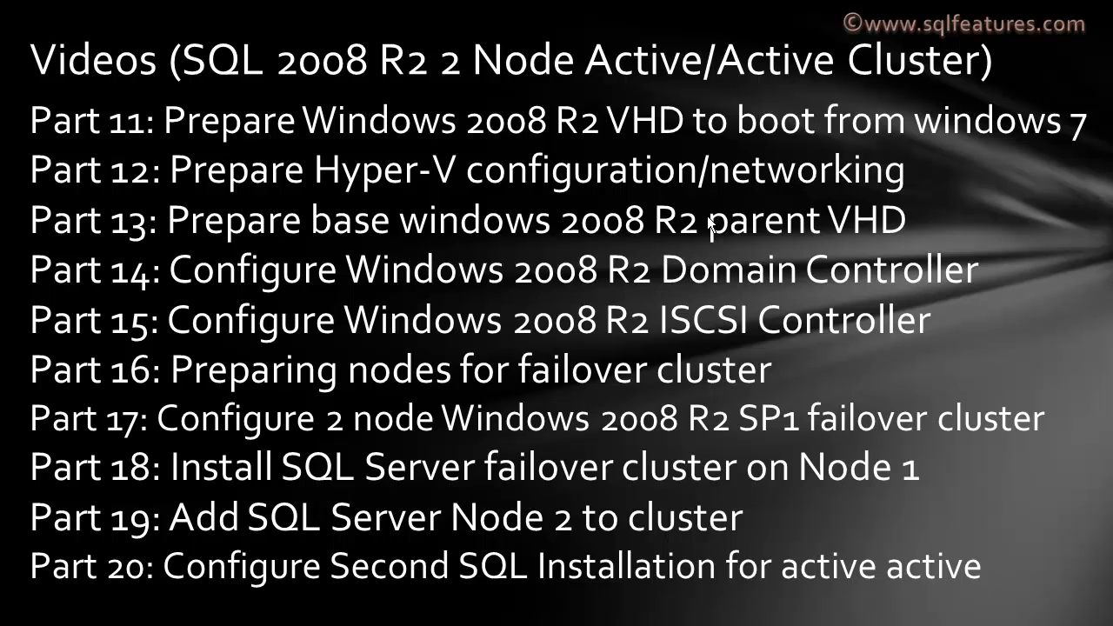
# Switch to the remote desktop session on 10.0.0.5 and dock the server's taskbar vertically along the left screen edge
pyautogui.hotkey('alt', 'Tab')
pyautogui.hotkey('alt', 'Tab')
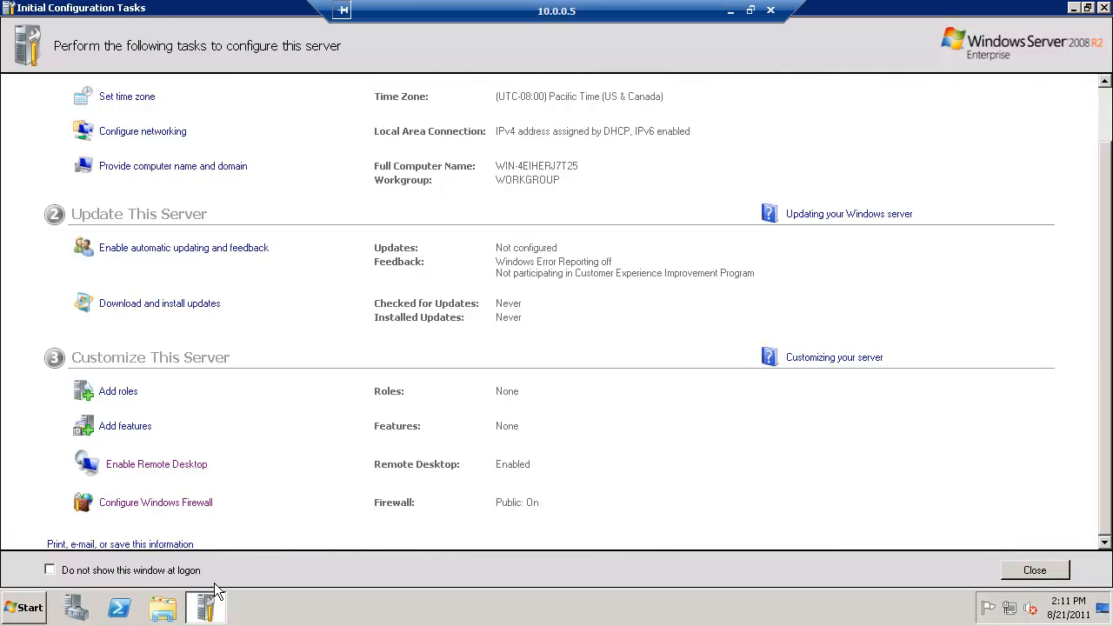
pyautogui.moveTo(292, 607); pyautogui.dragTo(1, 171)
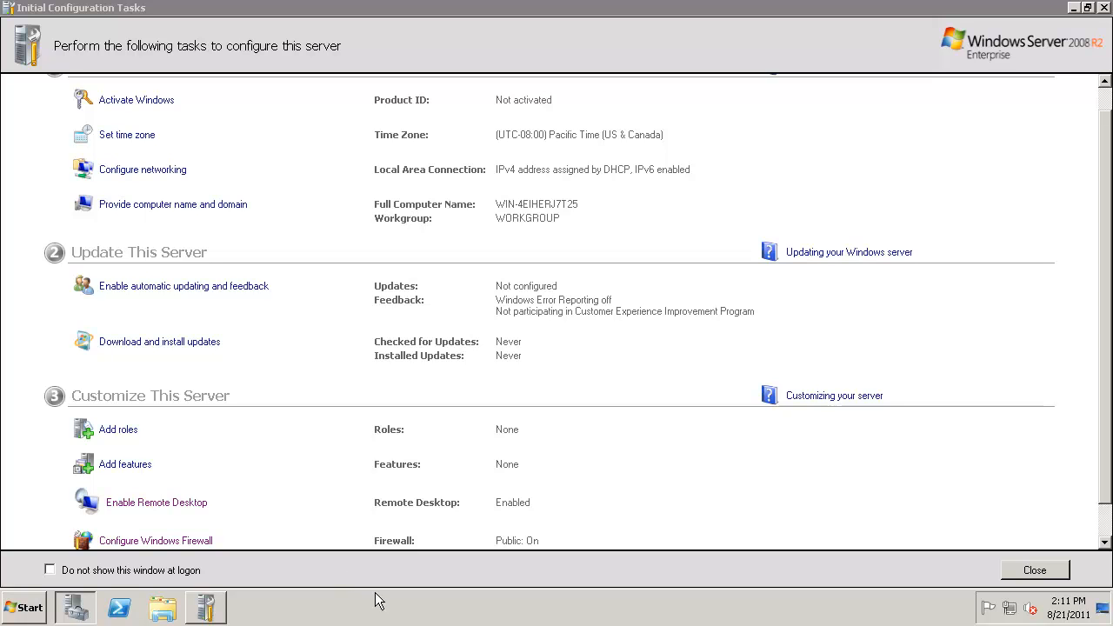
pyautogui.moveTo(378, 600); pyautogui.dragTo(64, 371)
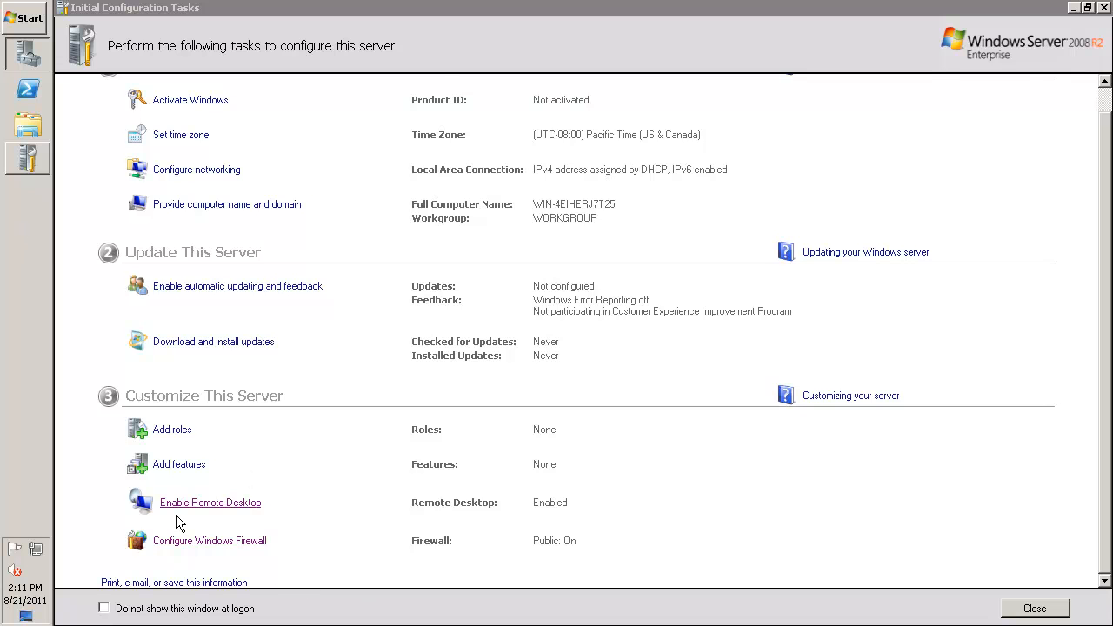
# Set Remote Desktop to allow connections from computers running any version of Remote Desktop
pyautogui.click(201, 502)
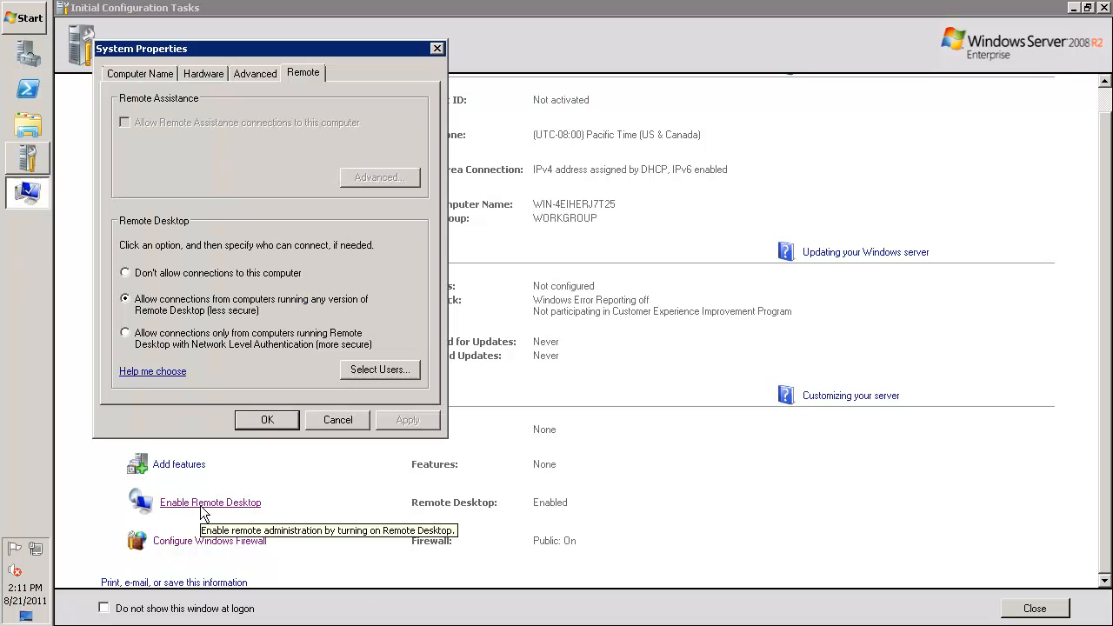
pyautogui.click(125, 301)
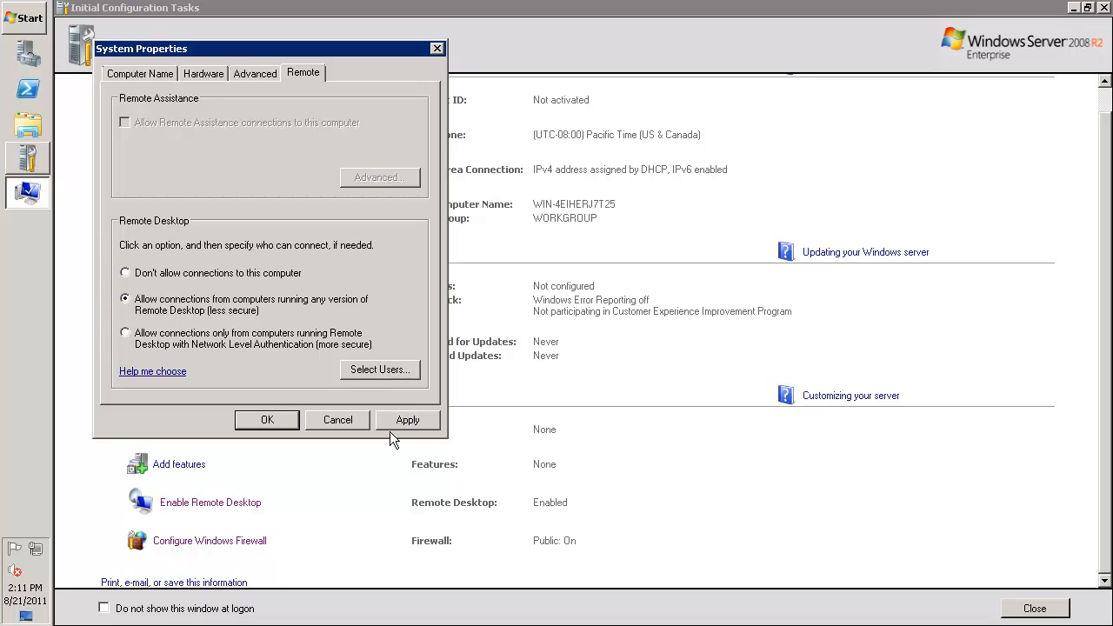
pyautogui.click(265, 420)
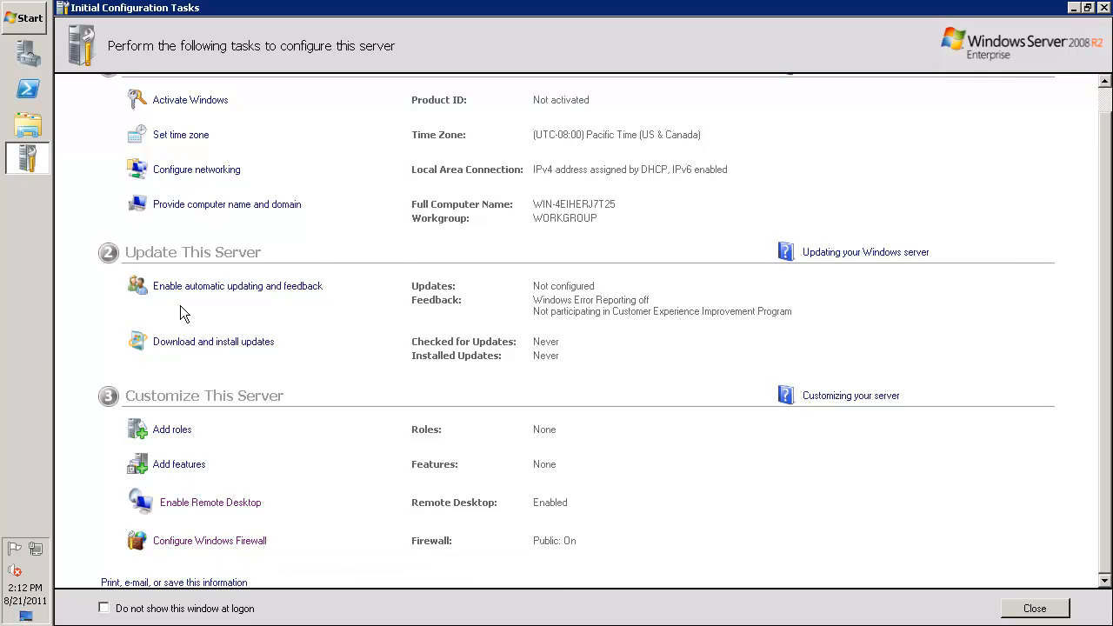
# Set the computer description to W2k8R2Sp1VHD in System Properties and select that text for reuse
pyautogui.click(229, 205)
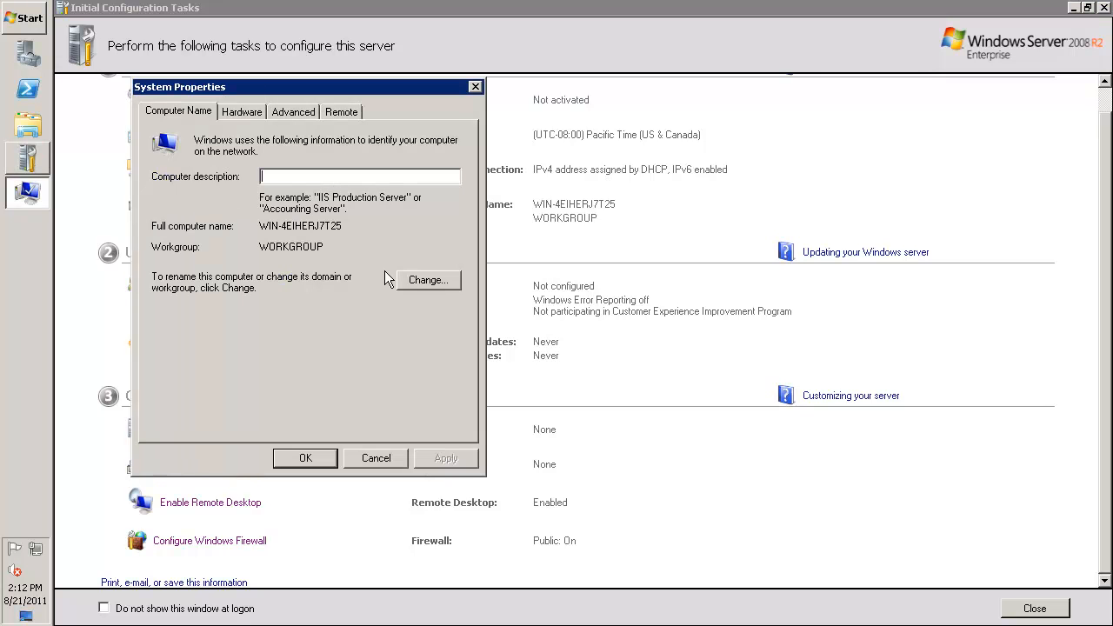
pyautogui.write('W2k8R2Sp1VHD')
pyautogui.hotkey('ctrl', 'a')
pyautogui.hotkey('ctrl', 'c')
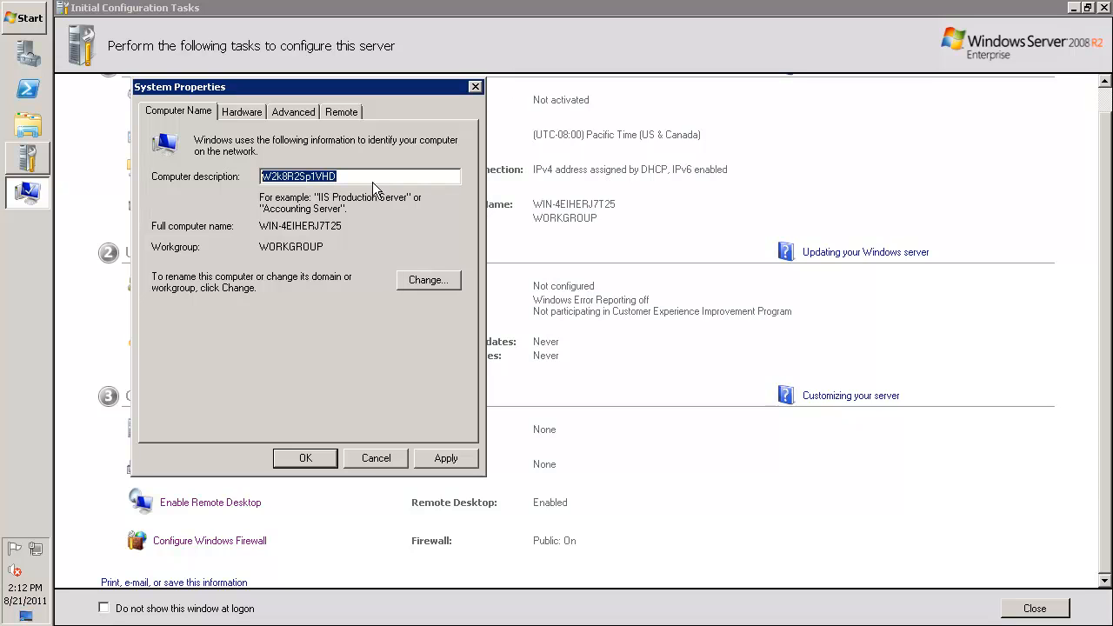
# Rename the computer to W2k8R2Sp1VHD, keep it in its workgroup, and postpone the restart
pyautogui.click(425, 280)
pyautogui.press('Tab')
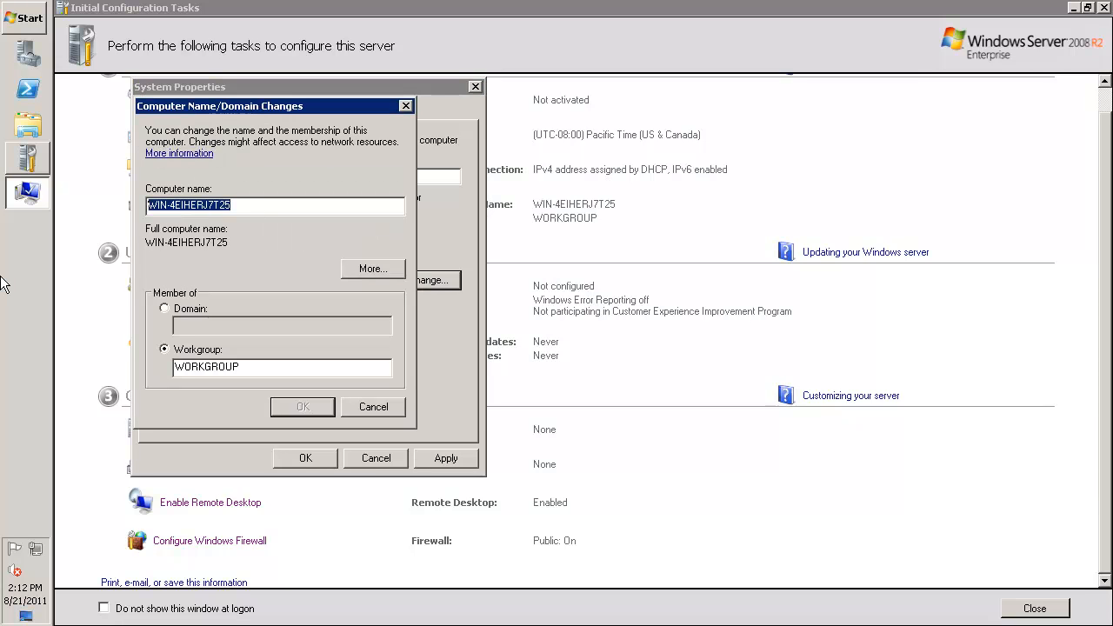
pyautogui.hotkey('ctrl', 'v')
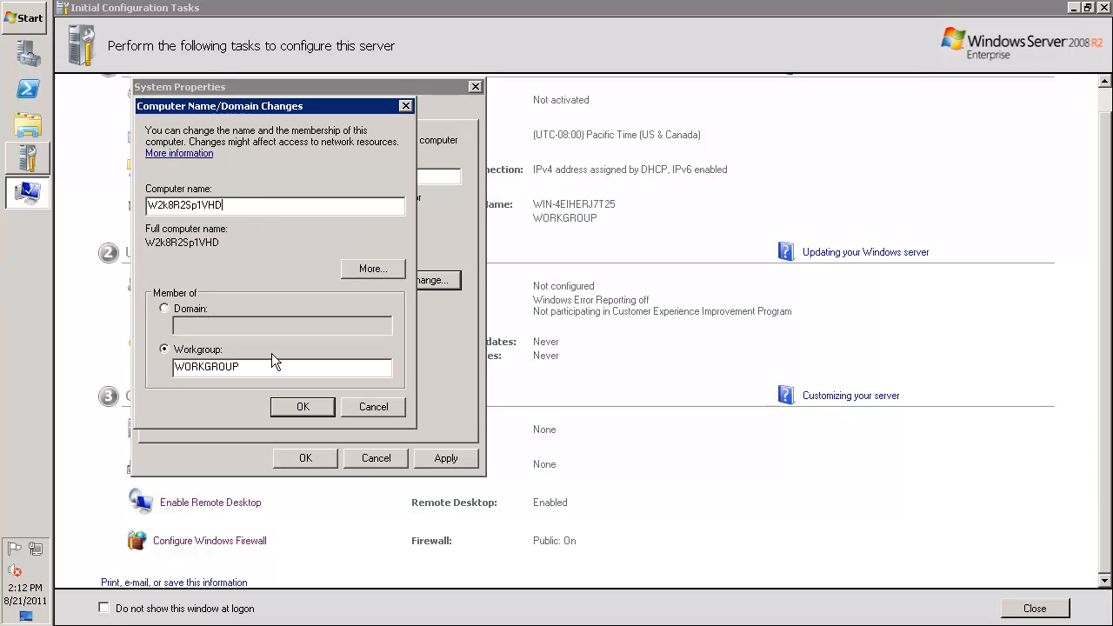
pyautogui.press('Return')
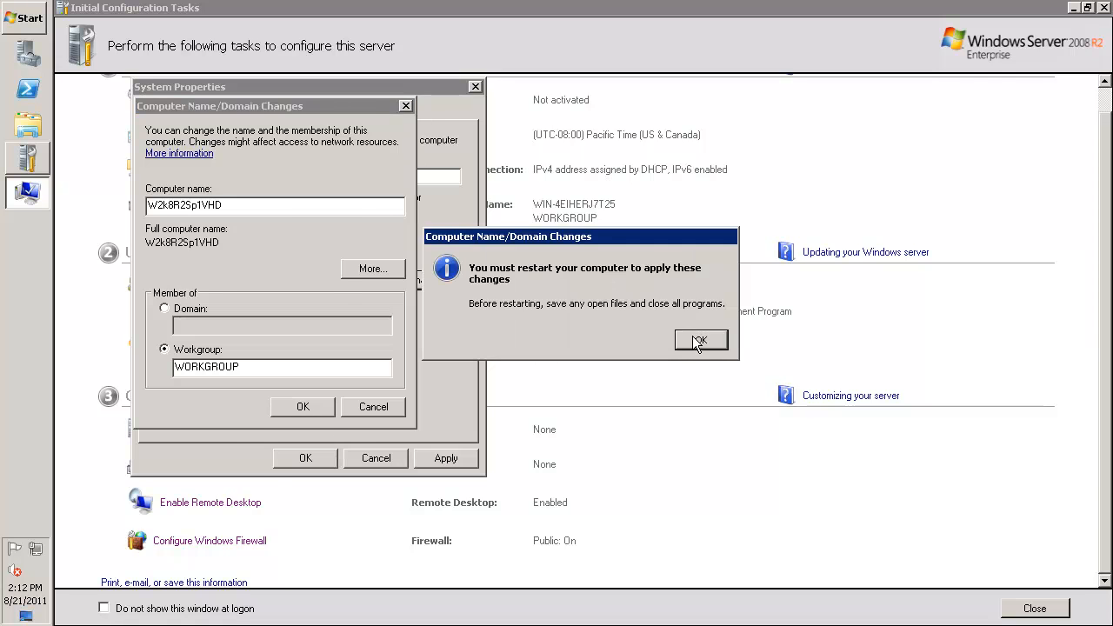
pyautogui.click(696, 338)
pyautogui.click(303, 454)
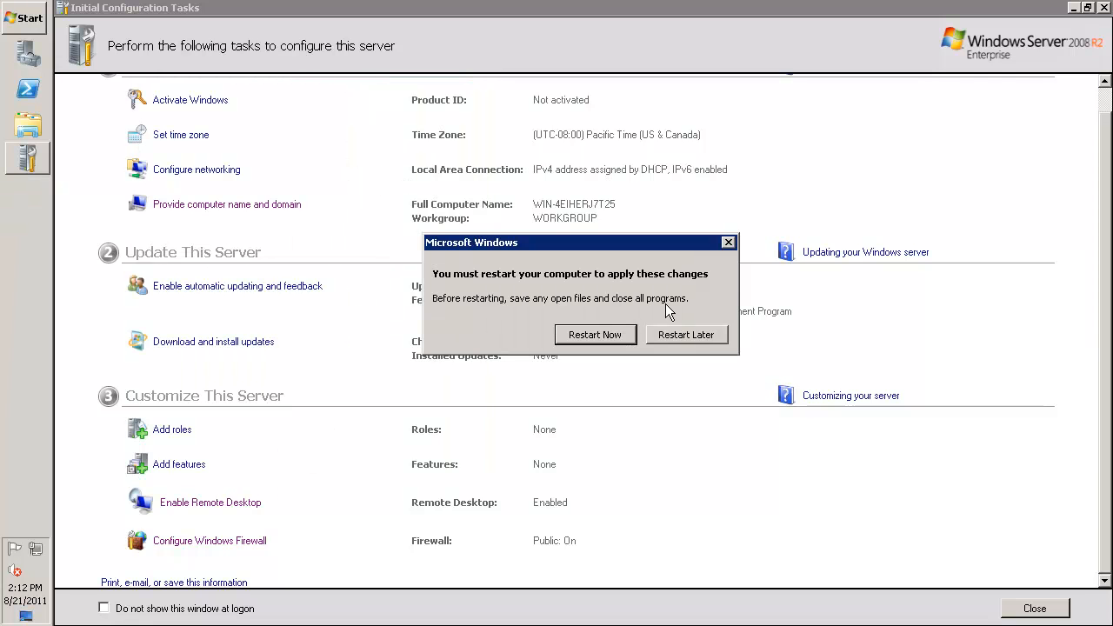
pyautogui.click(684, 336)
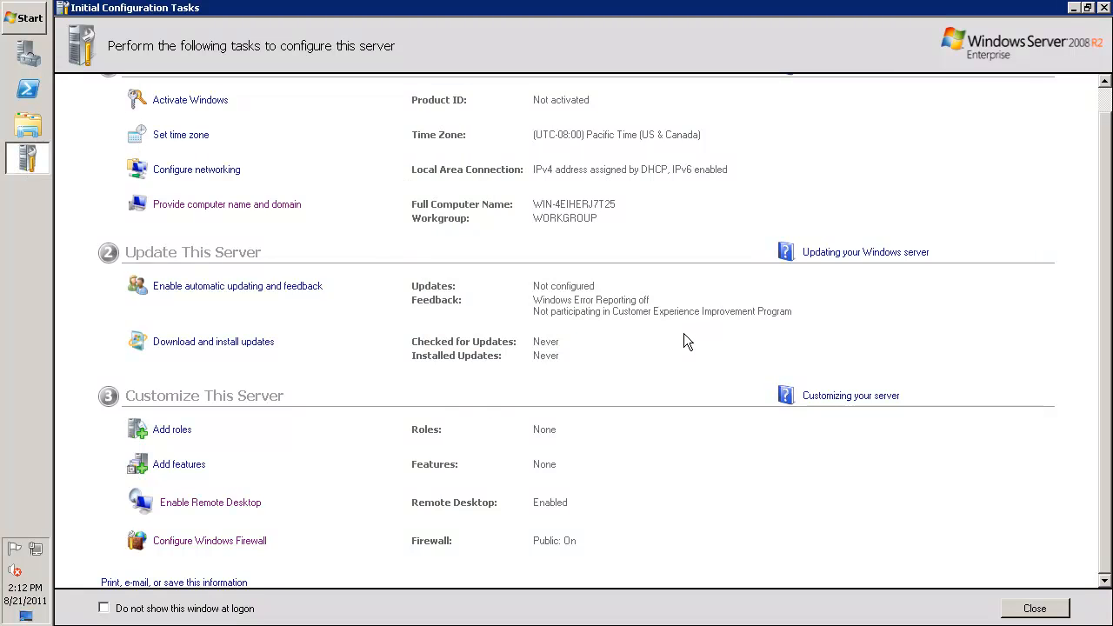
# Enable Windows automatic updating and feedback from the initial configuration tasks
pyautogui.click(259, 292)
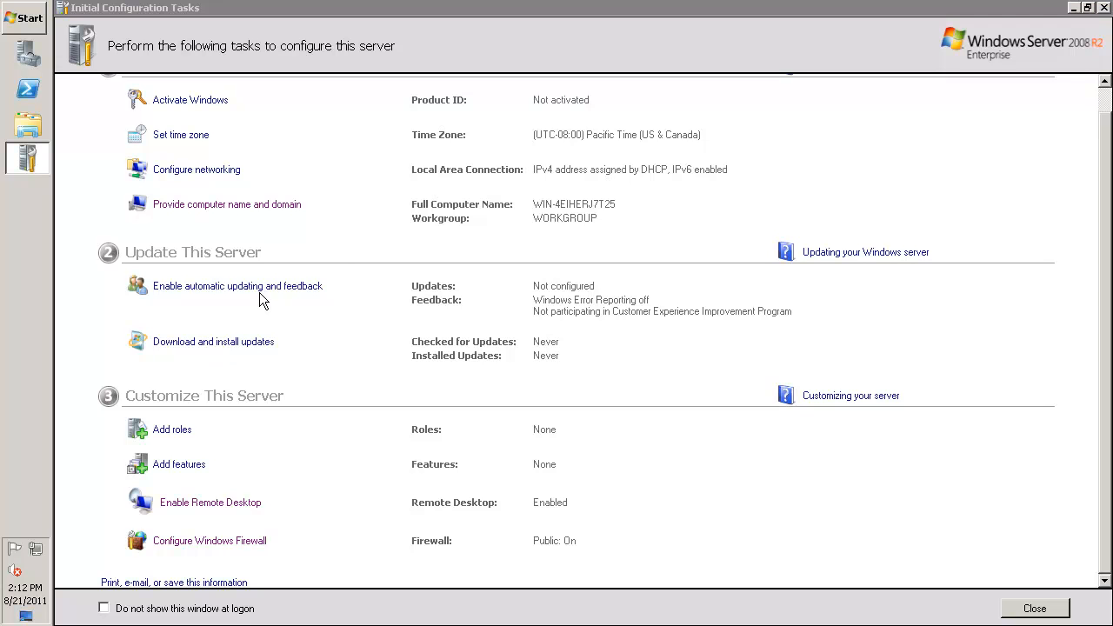
pyautogui.click(534, 340)
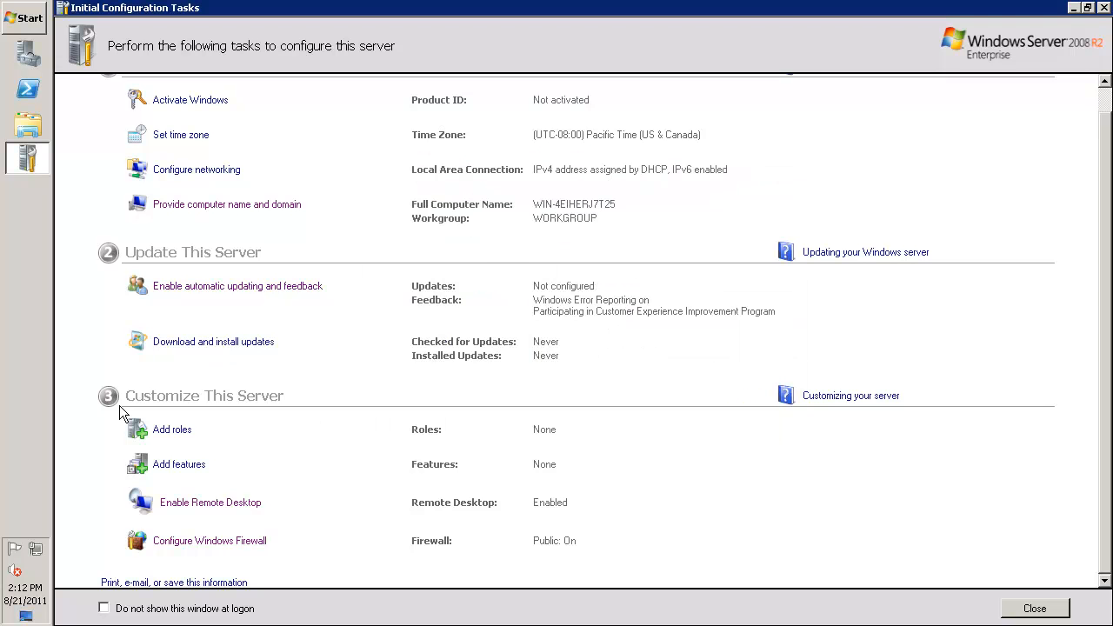
# Check for updates in Windows Update and open the list of important updates
pyautogui.click(222, 343)
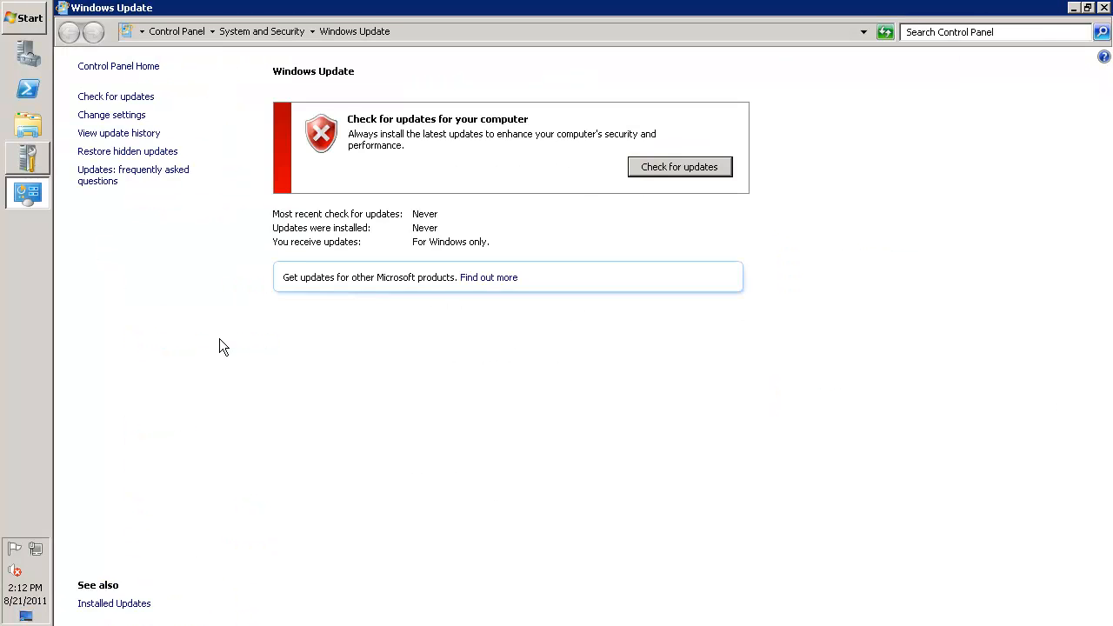
pyautogui.click(682, 167)
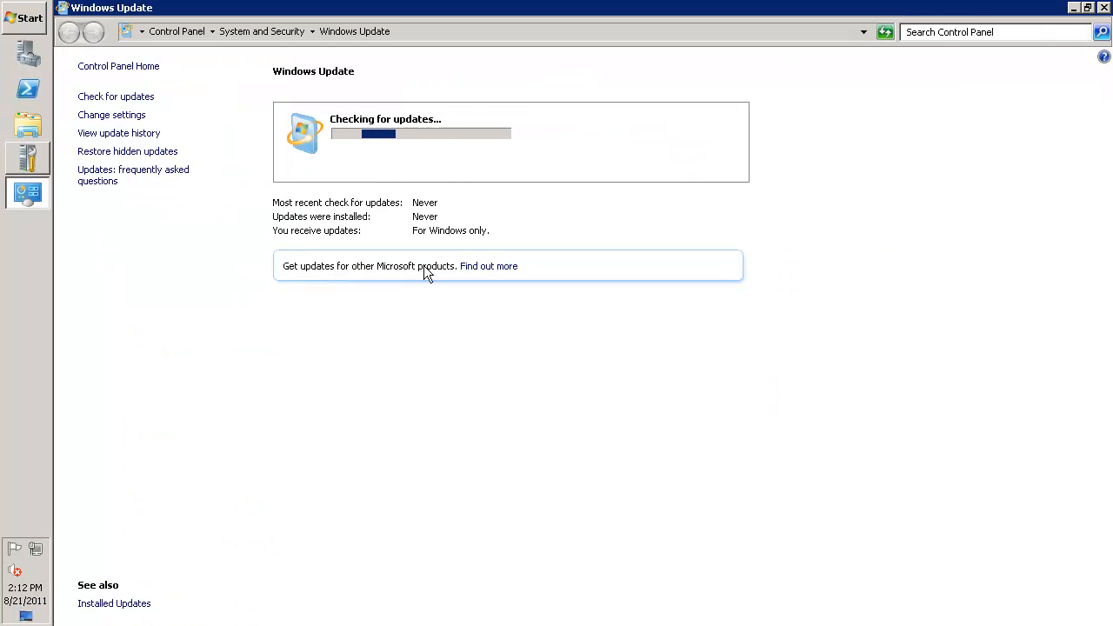
pyautogui.click(439, 149)
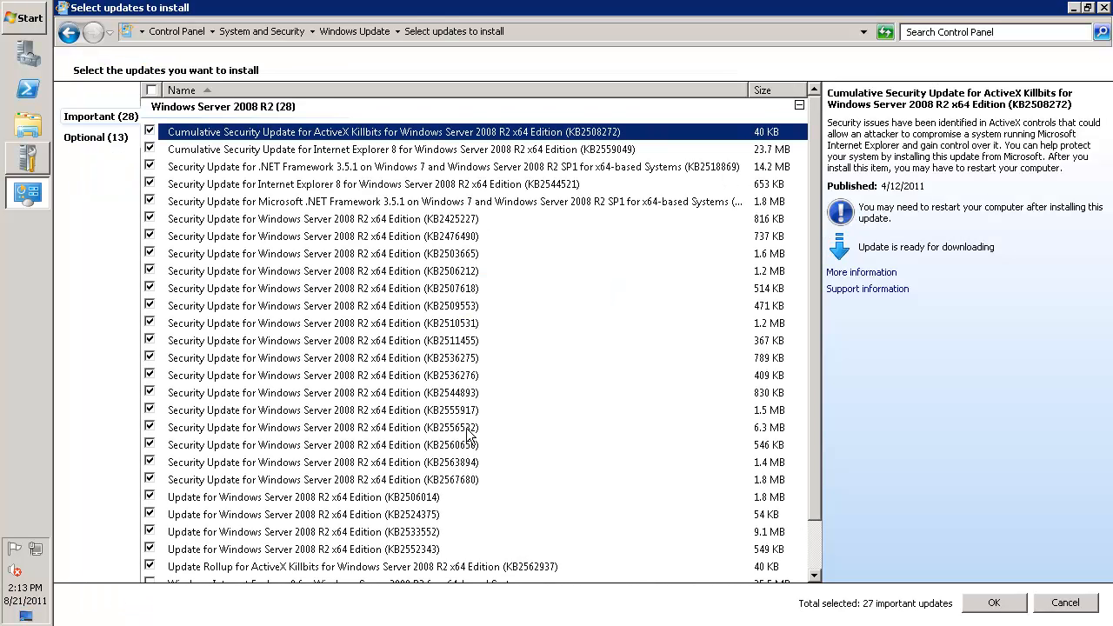
# Run winver to view the Windows version and service pack, and close the information dialog
pyautogui.click(15, 26)
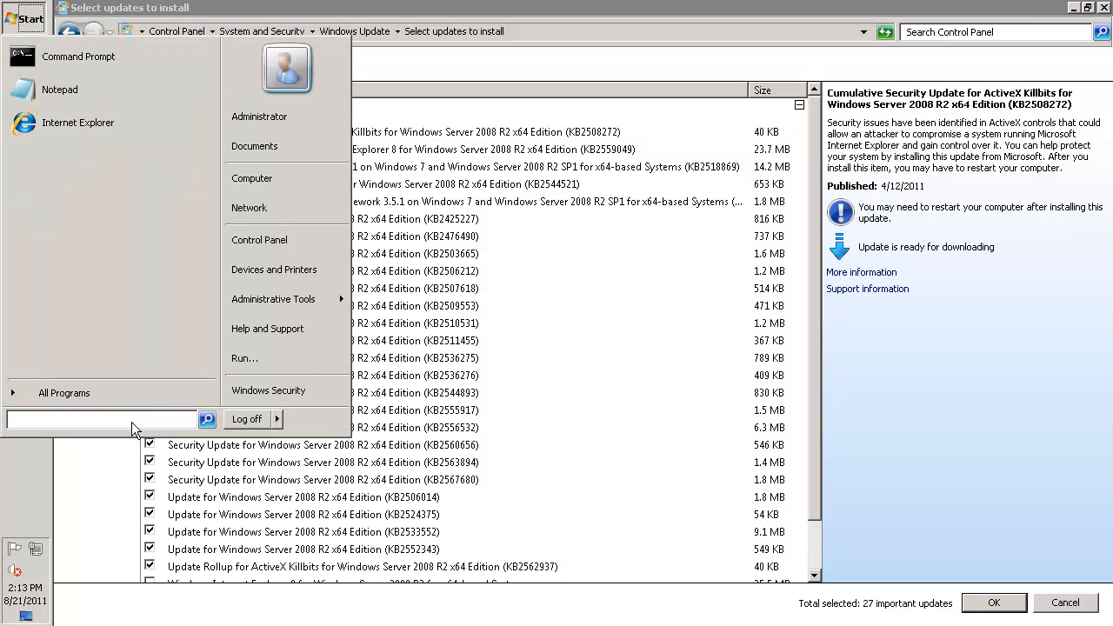
pyautogui.write('winver')
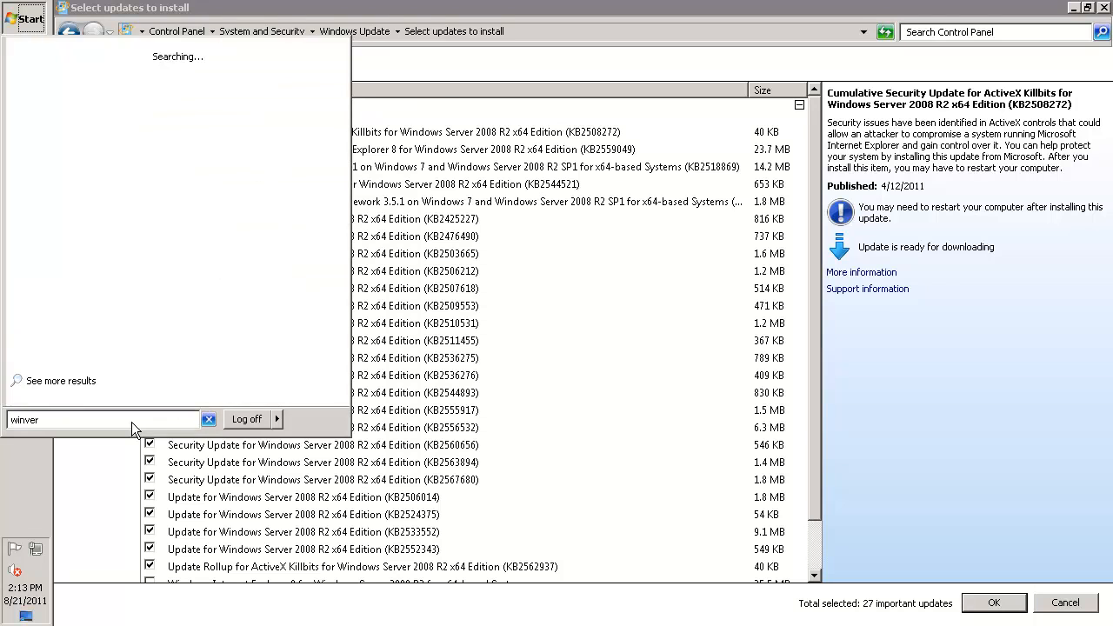
pyautogui.press('Return')
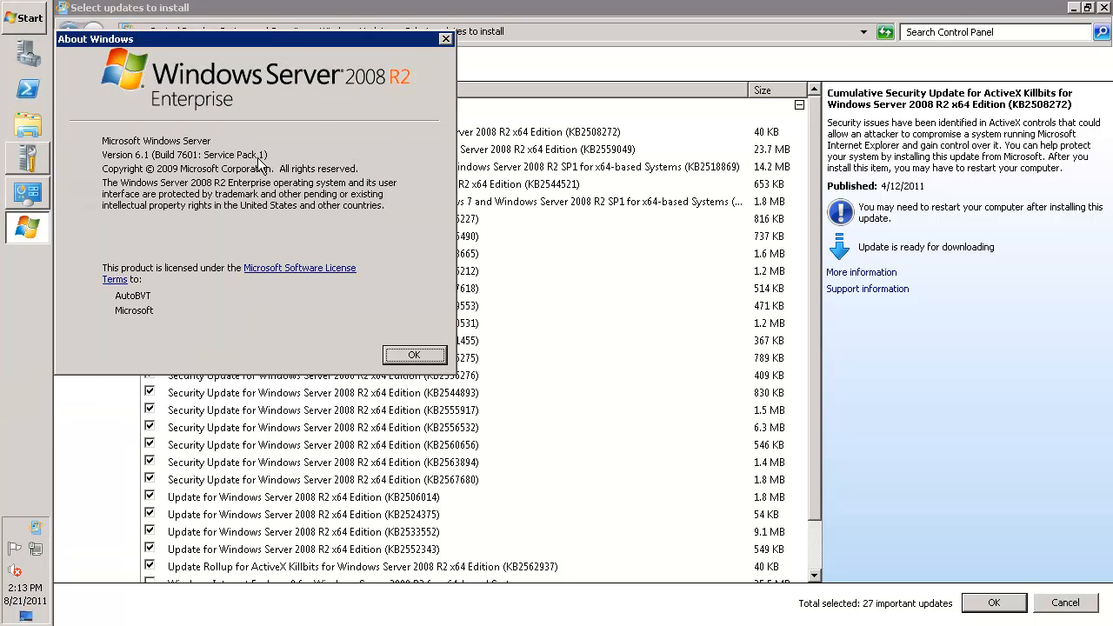
pyautogui.click(439, 360)
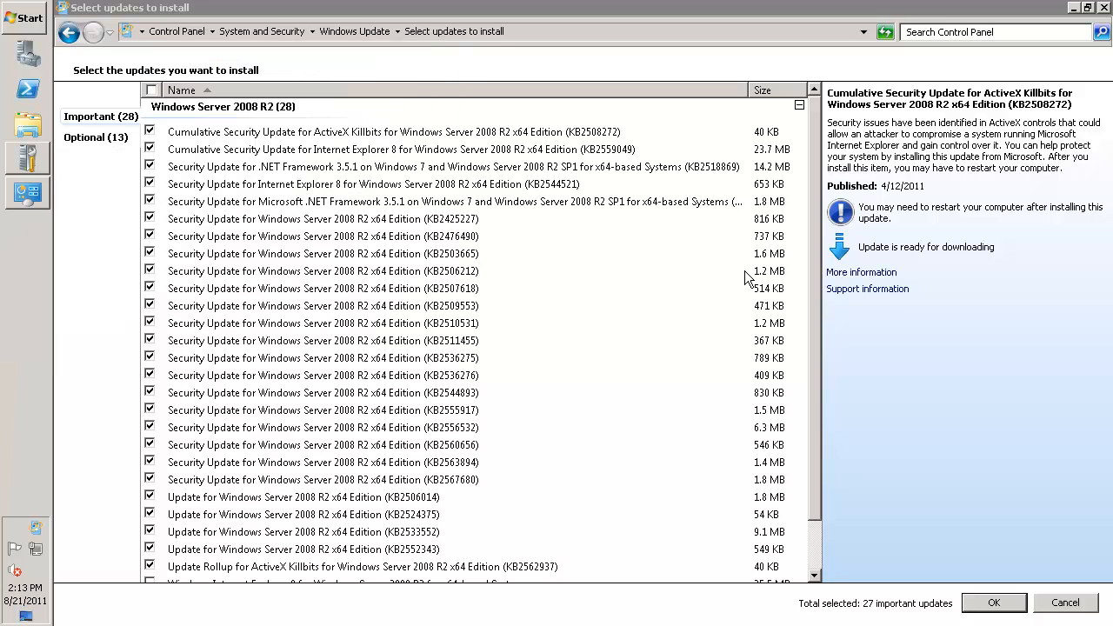
# Add Windows Internet Explorer 9 to the selected important updates, look through the optional ones, and confirm the selection
pyautogui.moveTo(818, 302); pyautogui.dragTo(819, 427)
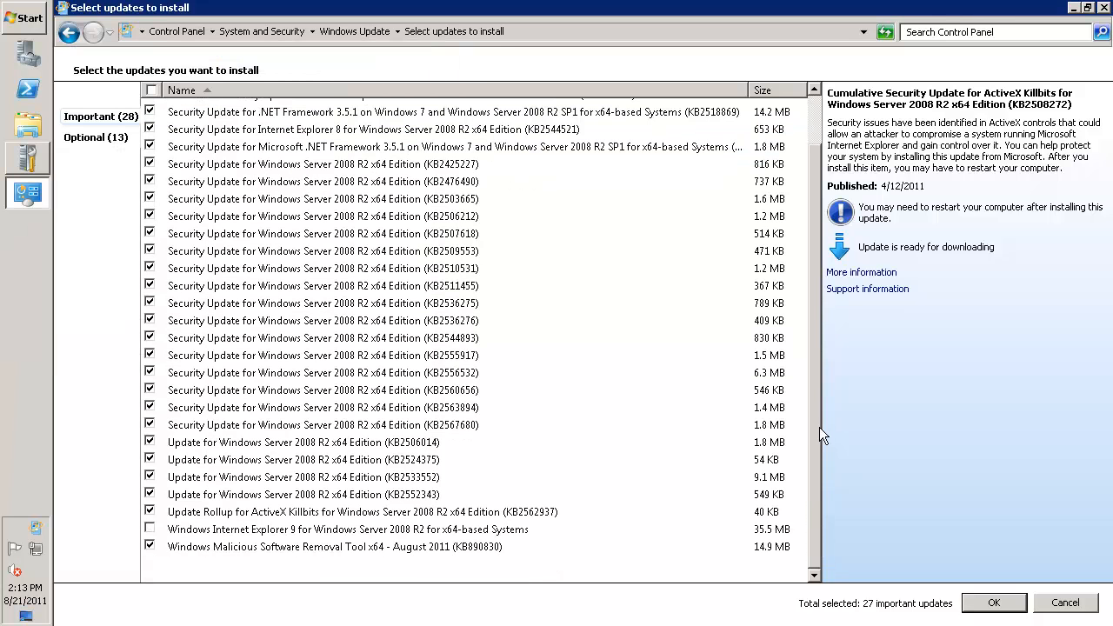
pyautogui.click(149, 529)
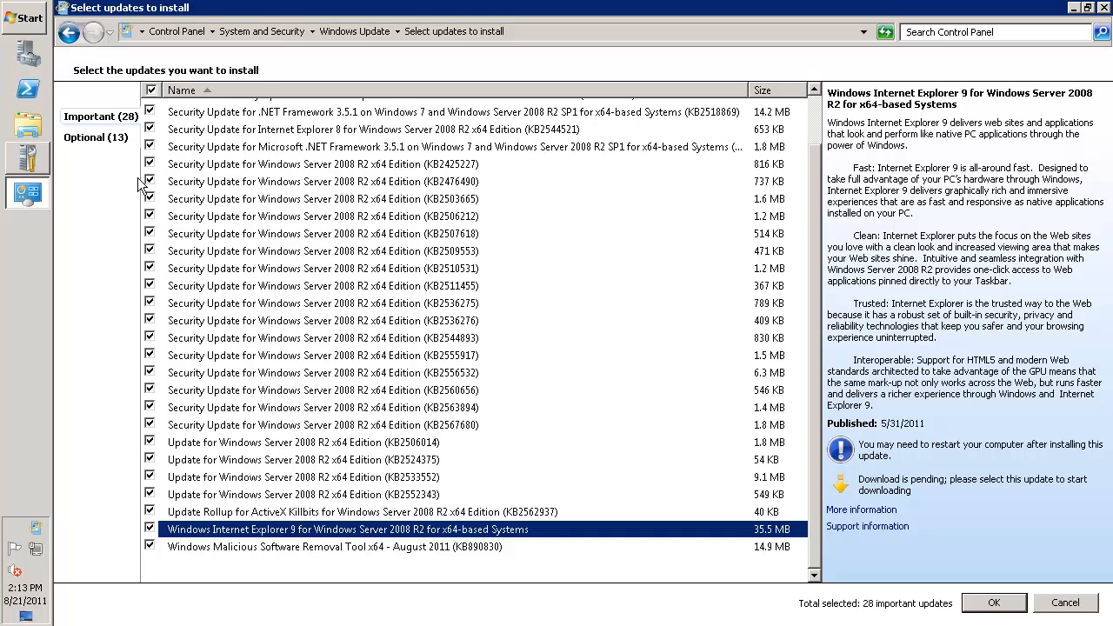
pyautogui.click(87, 139)
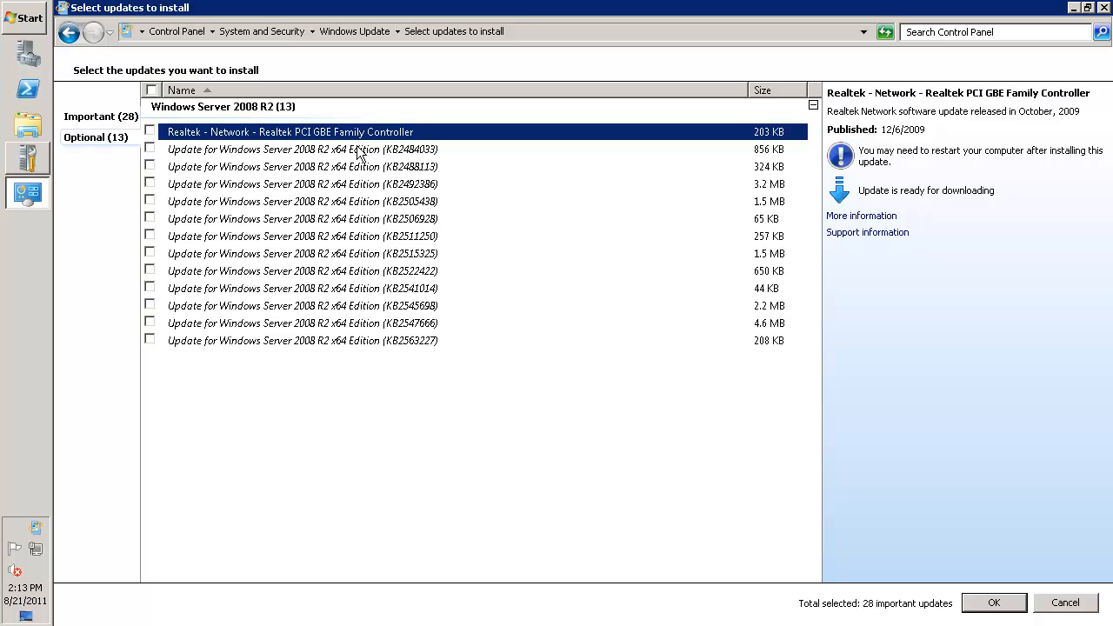
pyautogui.click(35, 557)
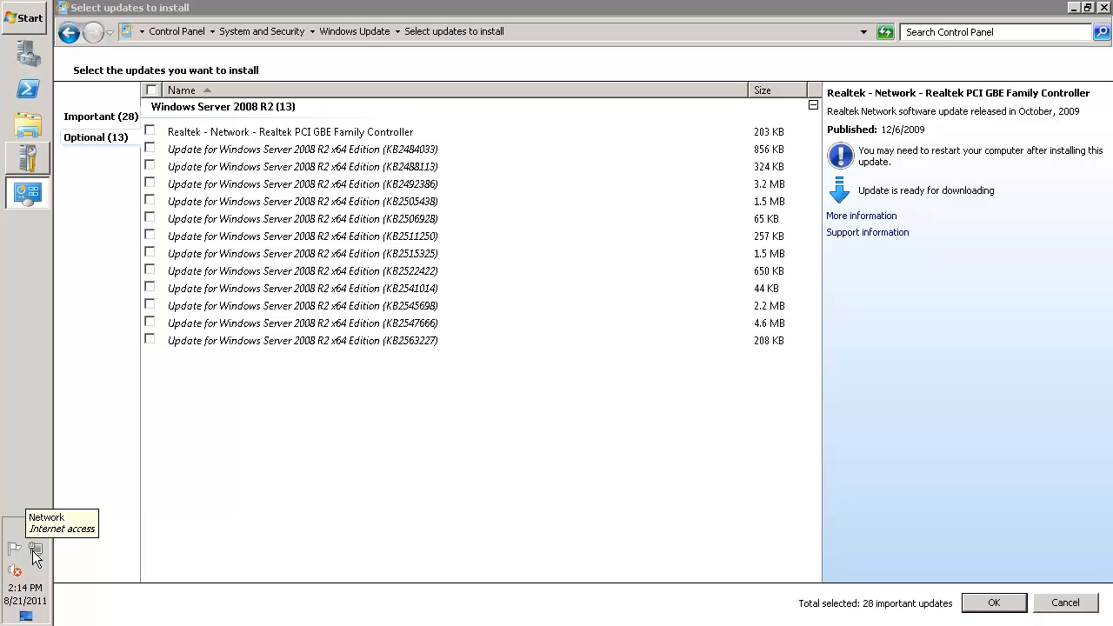
pyautogui.click(993, 603)
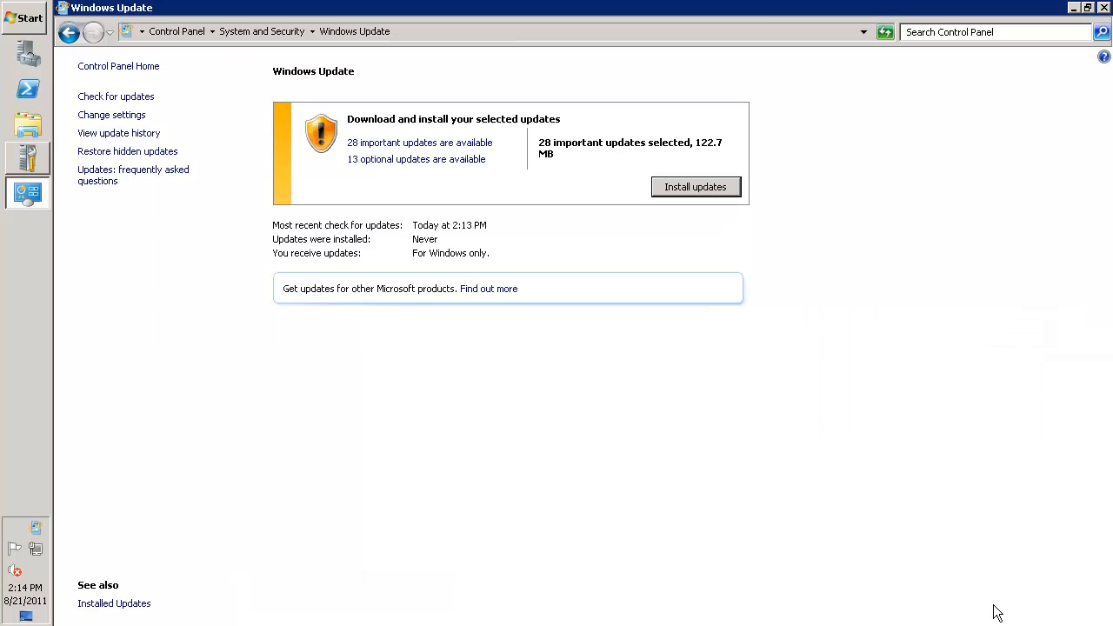
# Start installing the selected updates and accept the Windows Malicious Software Removal Tool license terms
pyautogui.click(695, 187)
pyautogui.click(424, 413)
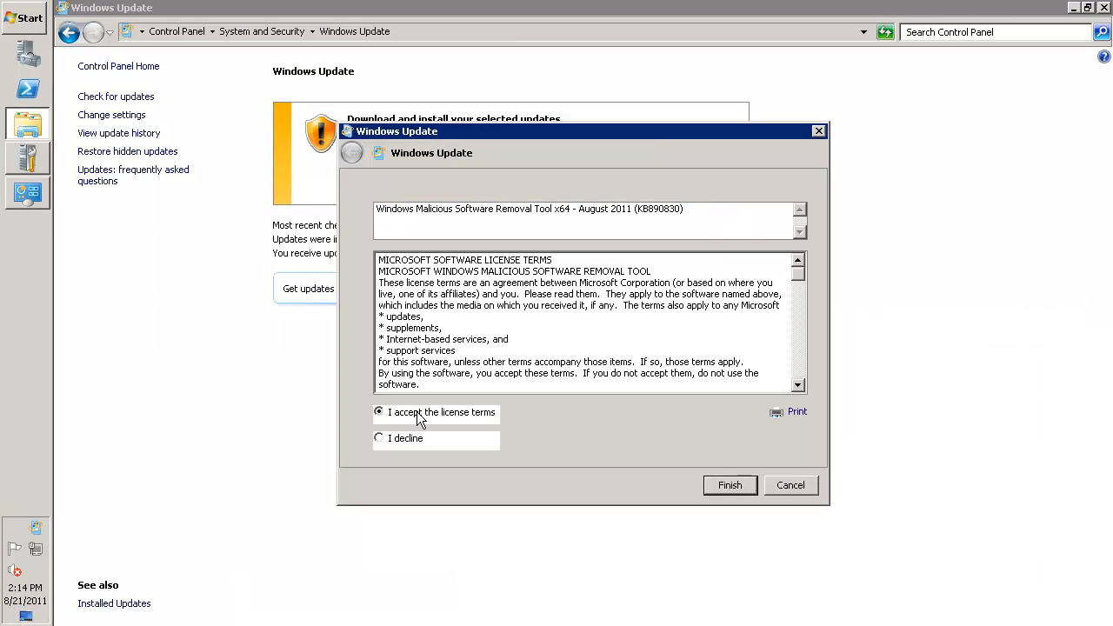
pyautogui.click(731, 485)
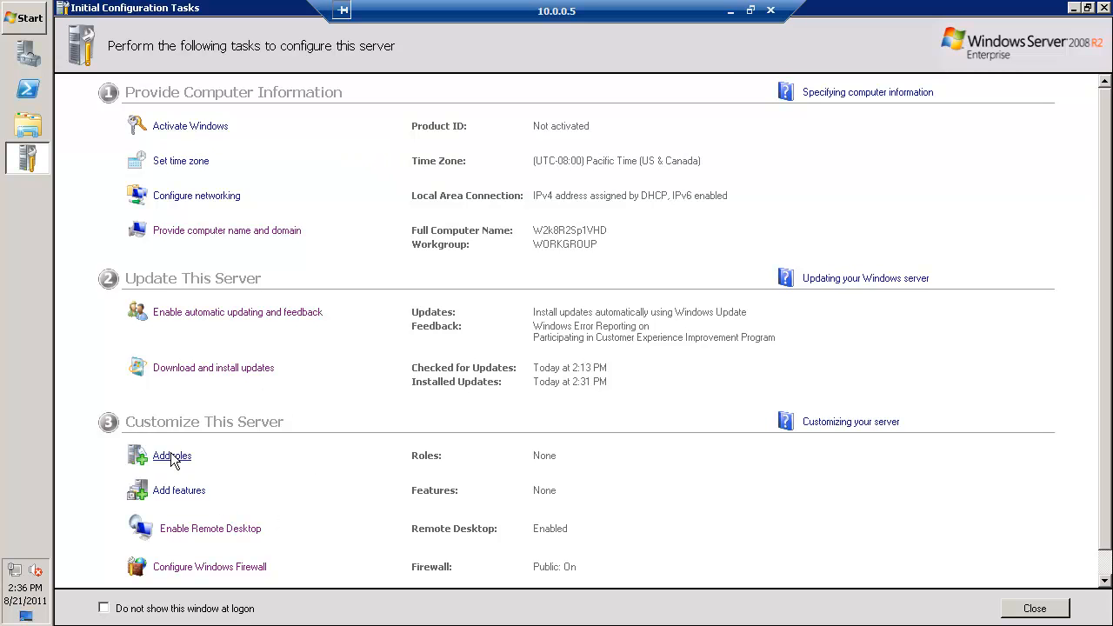
# Reopen Windows Update and select all optional updates except the Realtek PCI GBE Family Controller network driver
pyautogui.click(224, 367)
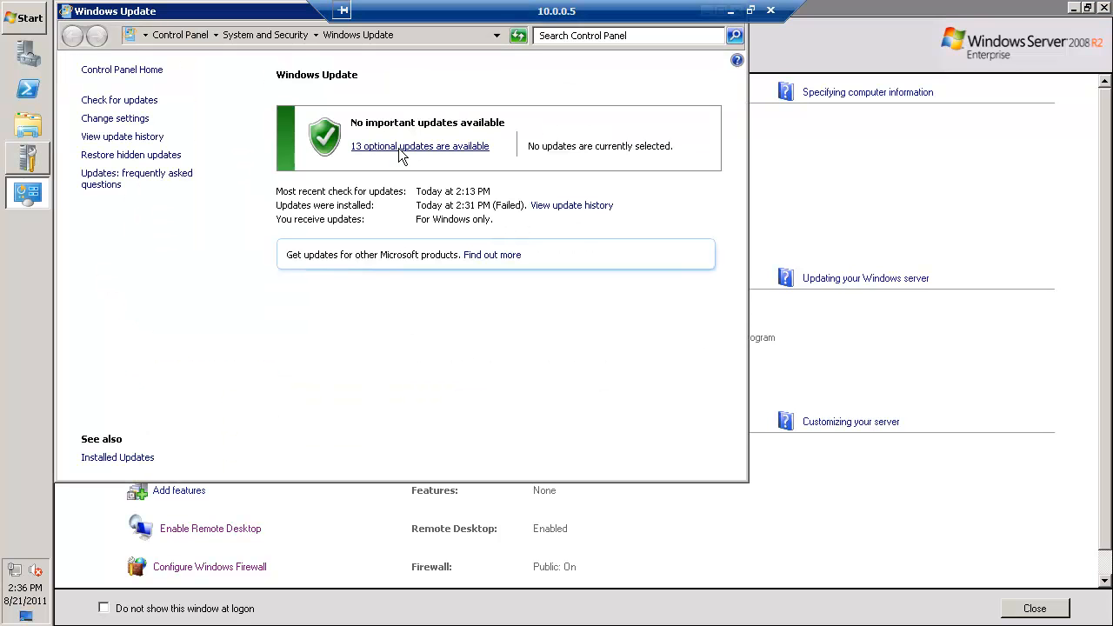
pyautogui.click(400, 154)
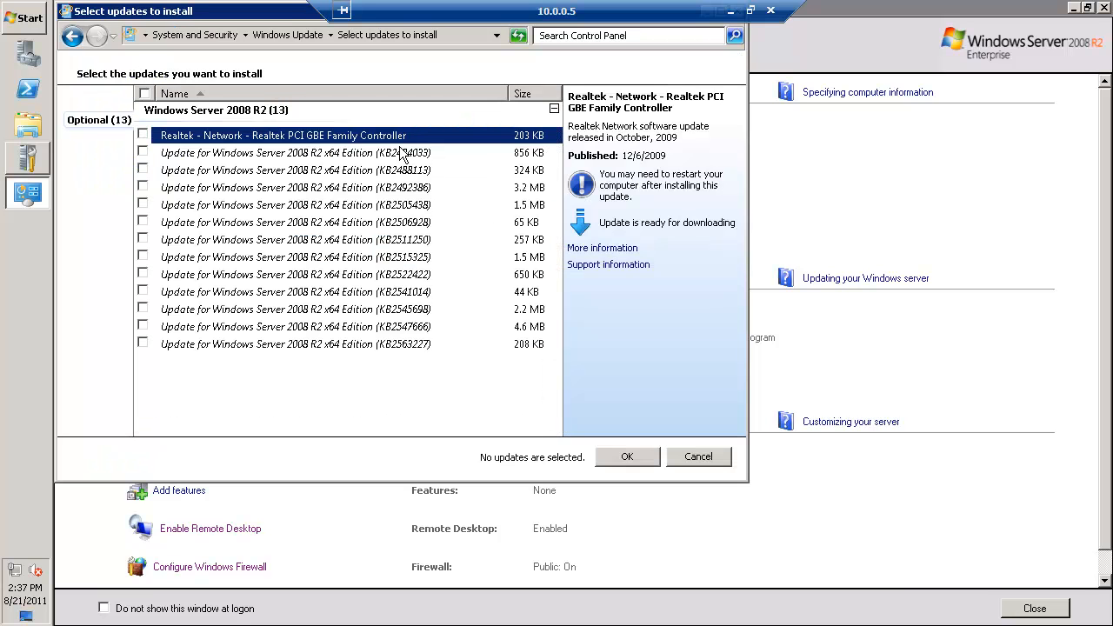
pyautogui.click(144, 93)
pyautogui.click(143, 135)
# Confirm the 12 selected optional updates, start installing them, and minimize the Windows Update window
pyautogui.click(640, 456)
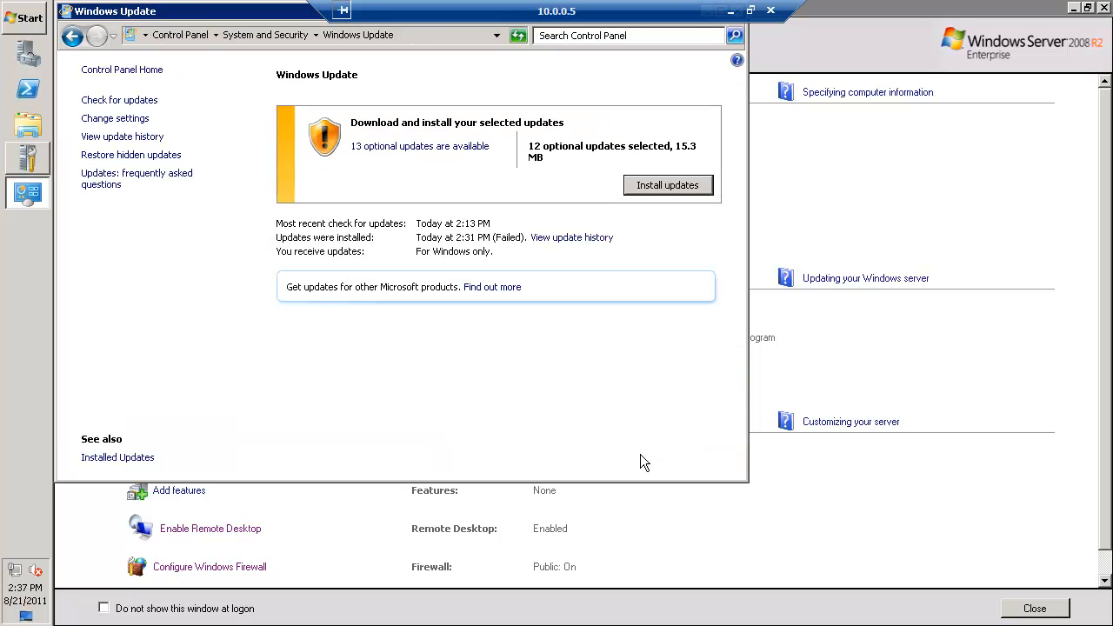
pyautogui.click(668, 185)
pyautogui.moveTo(250, 13); pyautogui.dragTo(453, 34)
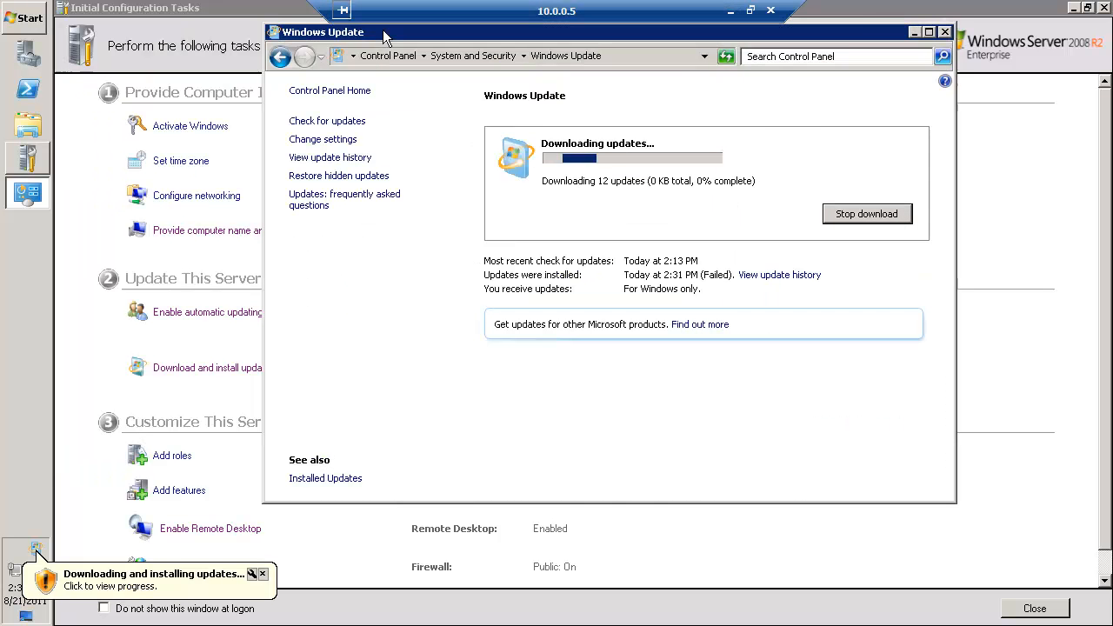
pyautogui.click(915, 32)
# Rename the Local Area Connection network adapter to HyPhy and return to the Initial Configuration Tasks
pyautogui.click(209, 195)
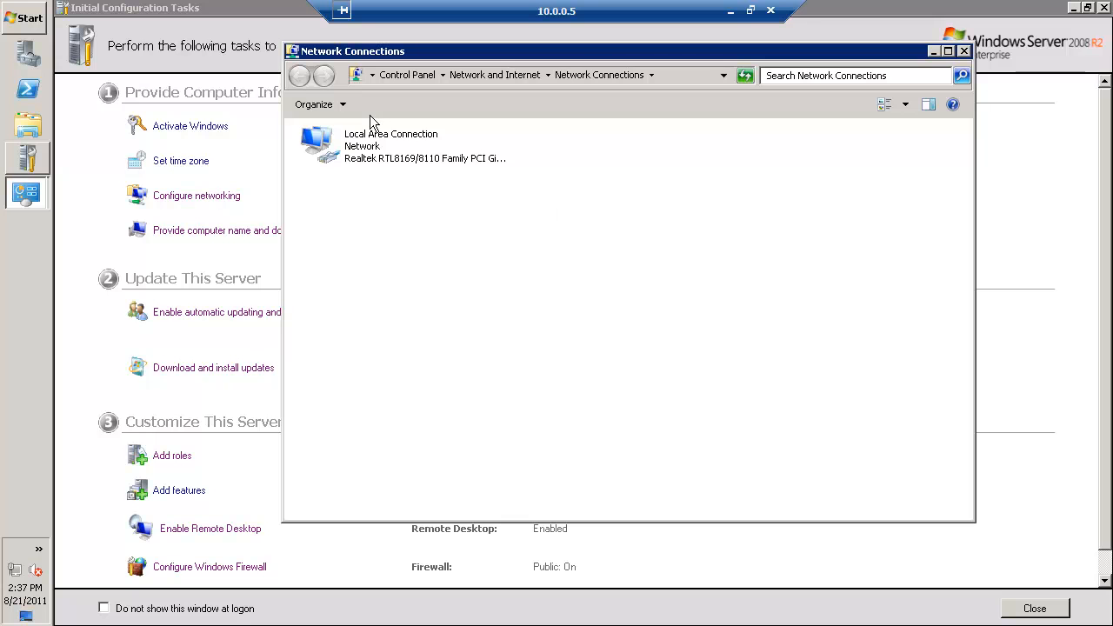
pyautogui.click(376, 141)
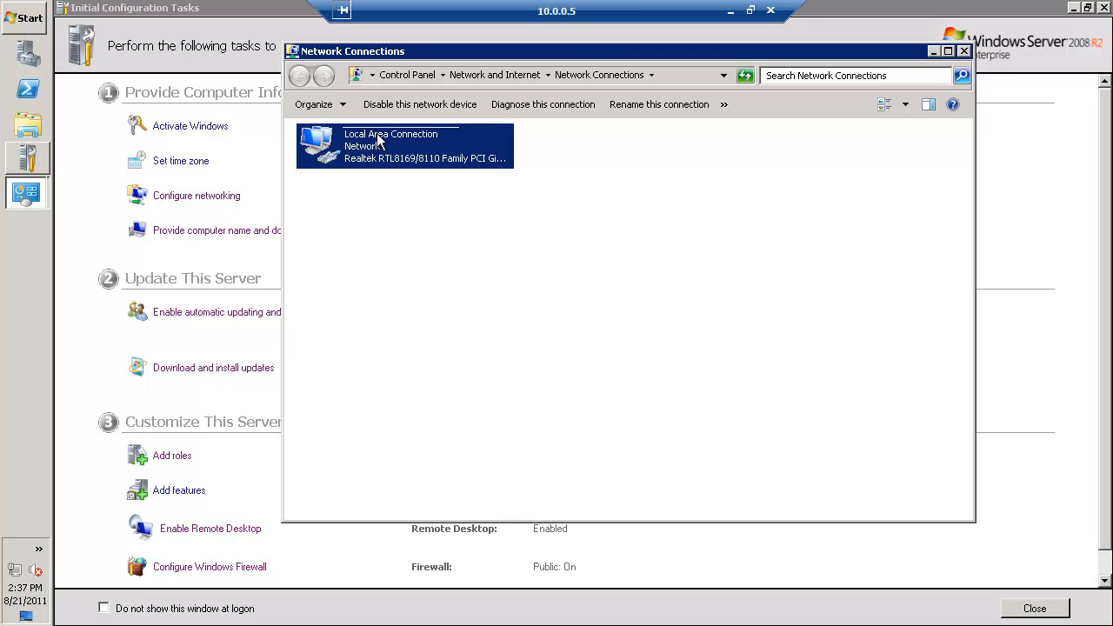
pyautogui.click(376, 136)
pyautogui.write('H')
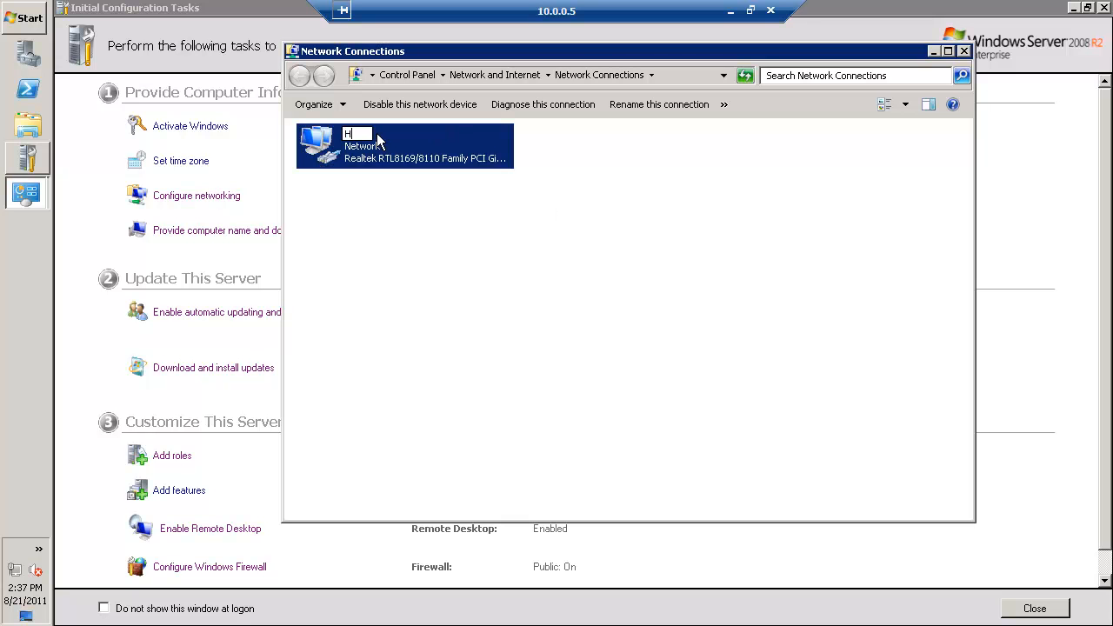
pyautogui.write('yPhy')
pyautogui.press('Return')
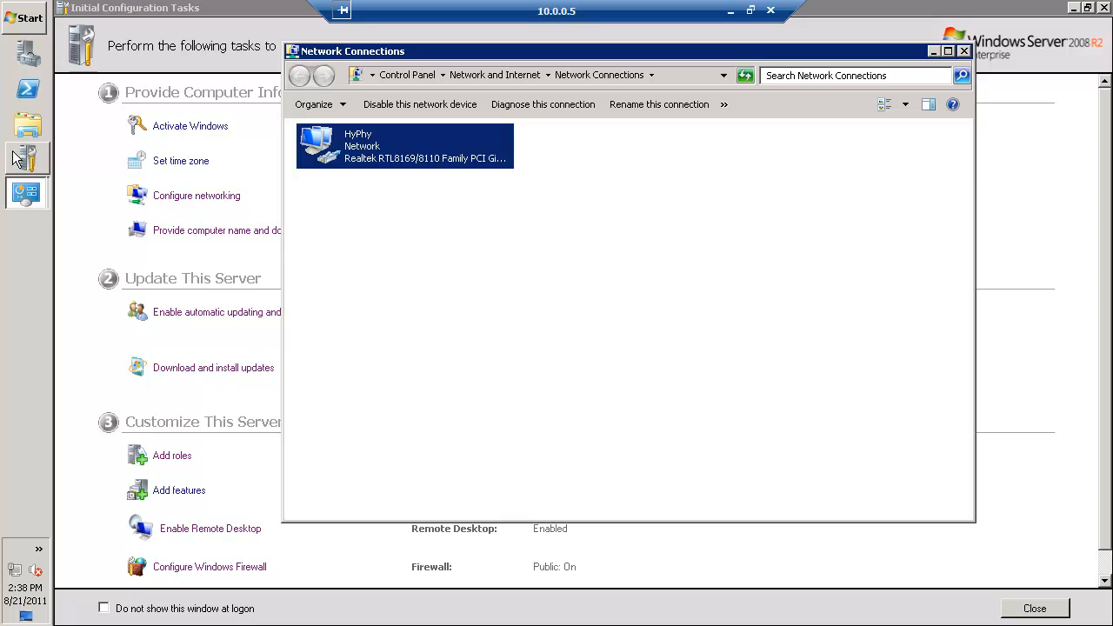
pyautogui.click(187, 290)
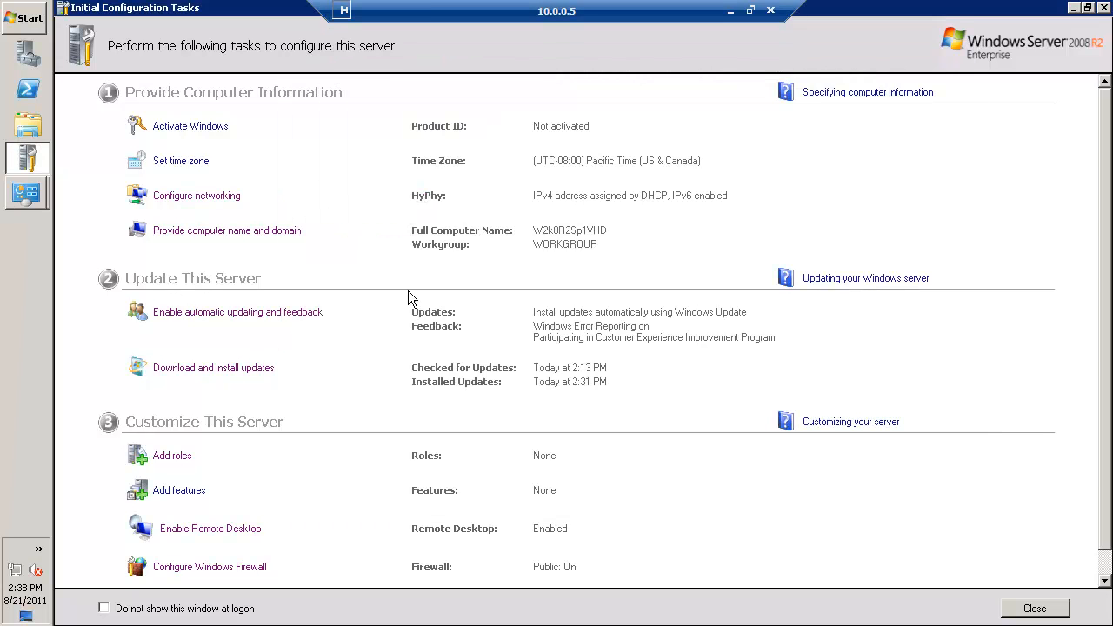
# Start adding server features and select .NET Framework 3.5.1 Features and Desktop Experience, including their required role services and features
pyautogui.click(180, 493)
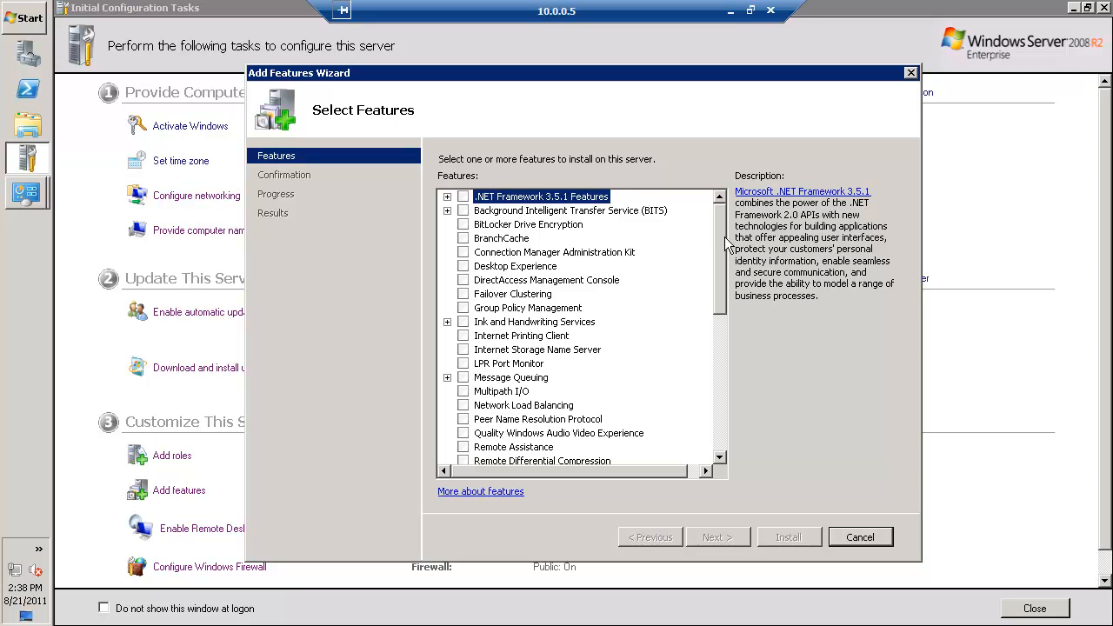
pyautogui.click(466, 200)
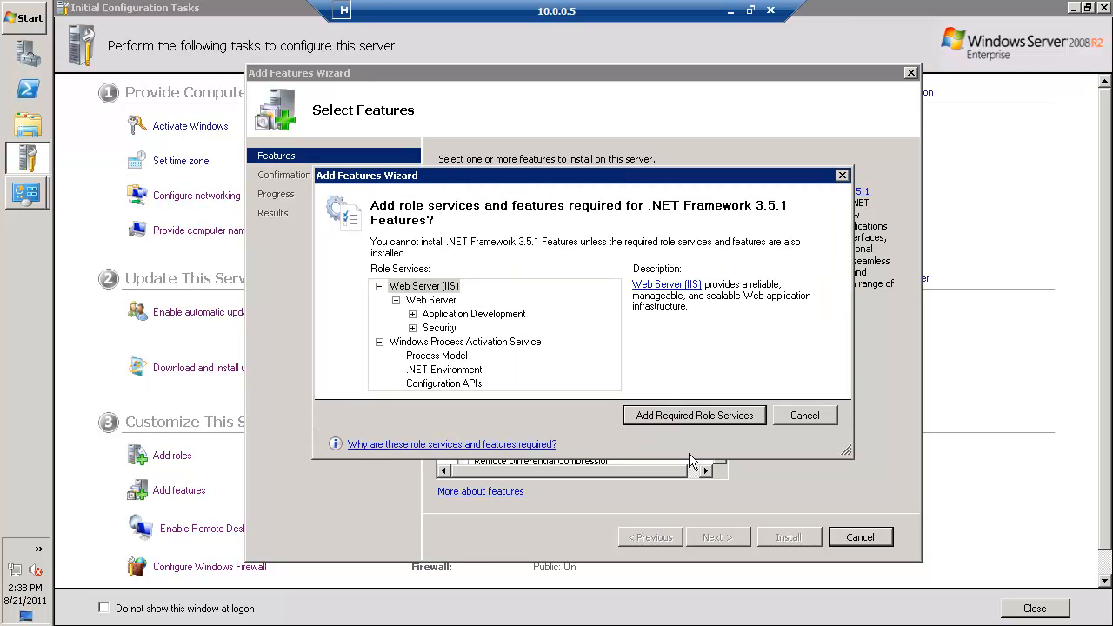
pyautogui.click(720, 420)
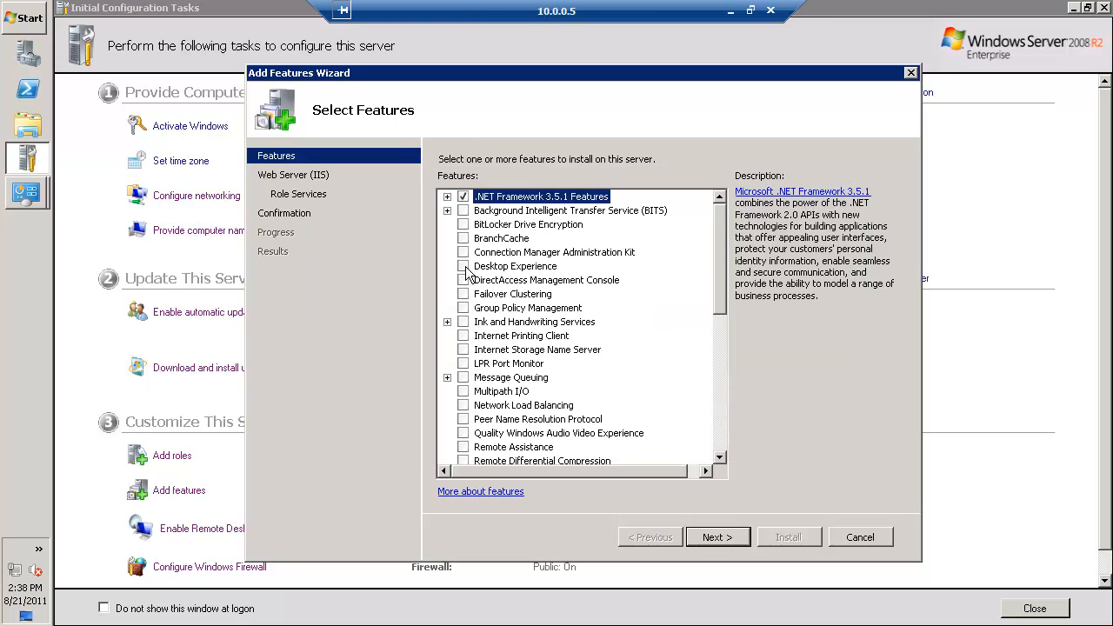
pyautogui.click(466, 268)
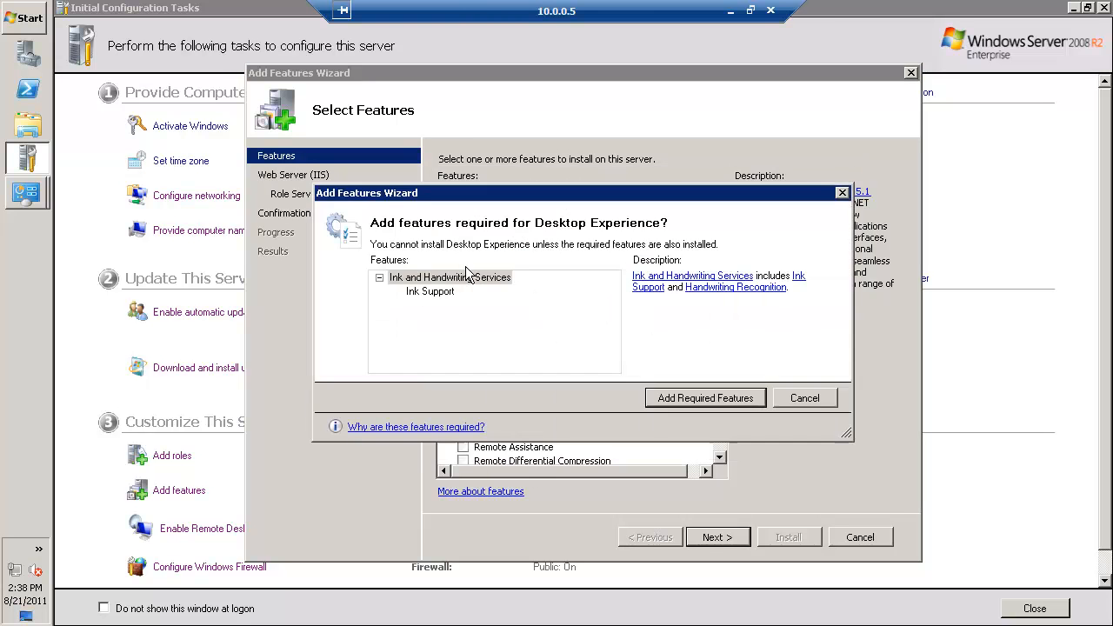
pyautogui.click(705, 396)
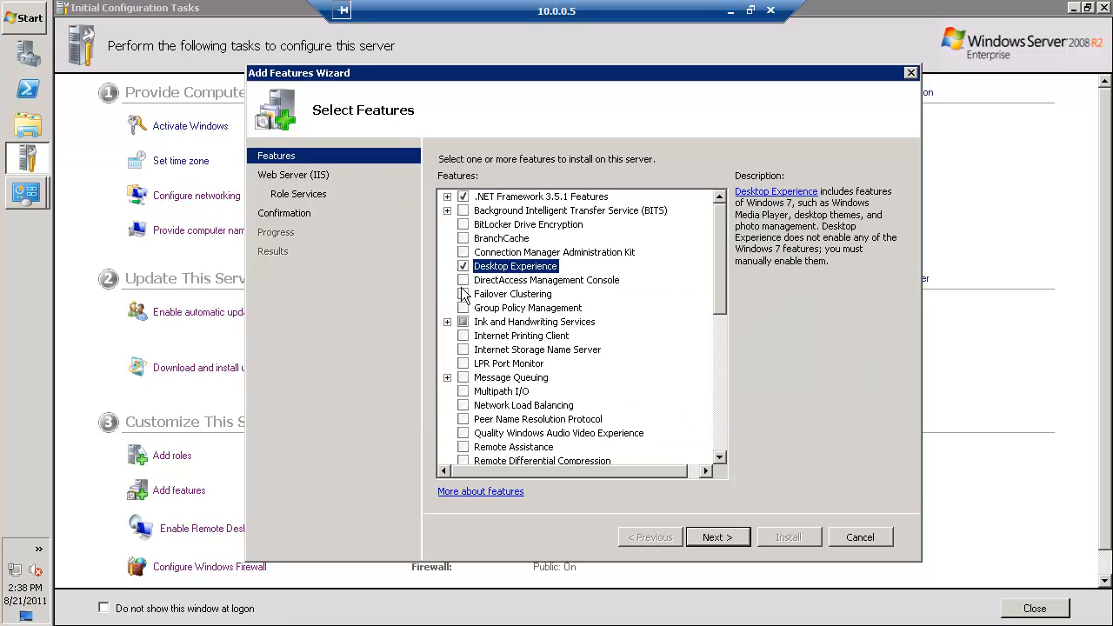
# Add Telnet Client, Windows PowerShell Integrated Scripting Environment (ISE) and Wireless LAN Service to the selected features
pyautogui.scroll(-6, 483, 289)
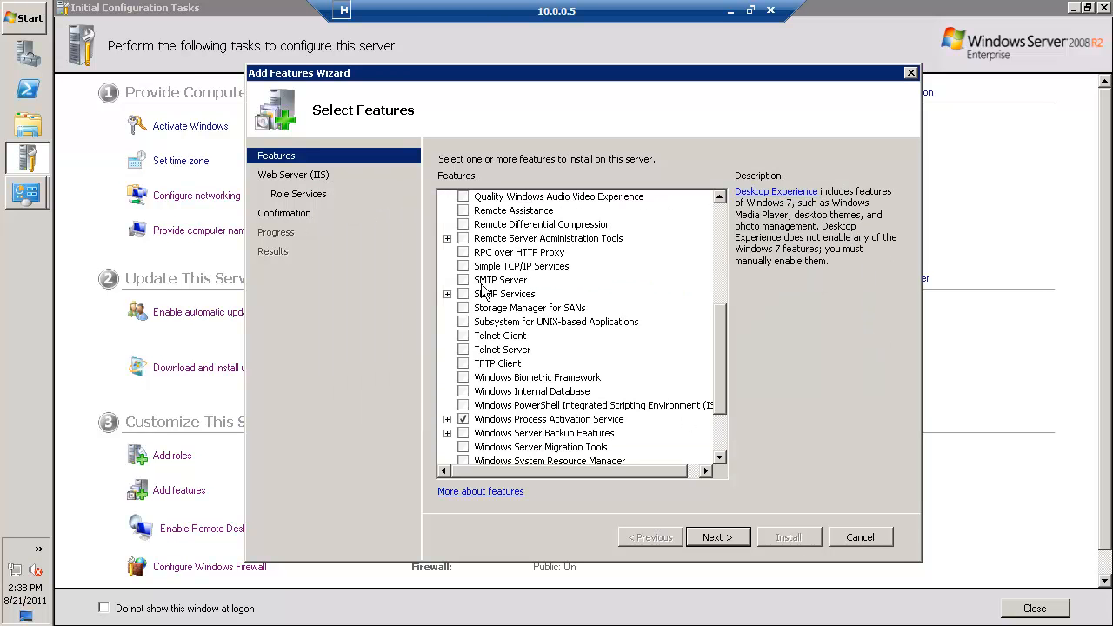
pyautogui.click(465, 338)
pyautogui.click(463, 336)
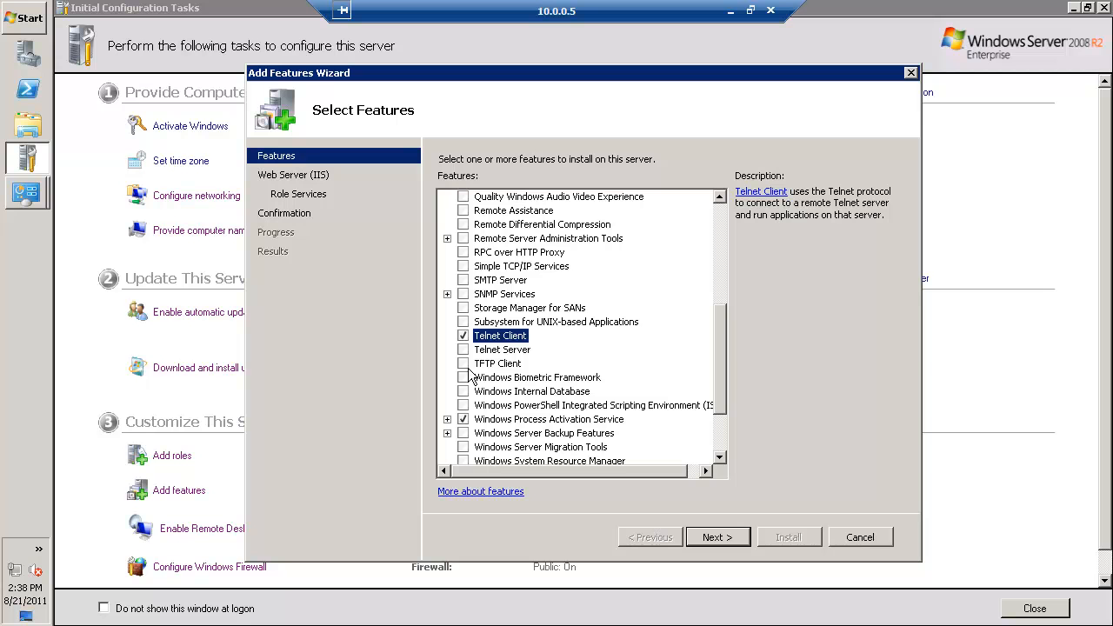
pyautogui.moveTo(719, 396); pyautogui.dragTo(723, 431)
pyautogui.click(462, 322)
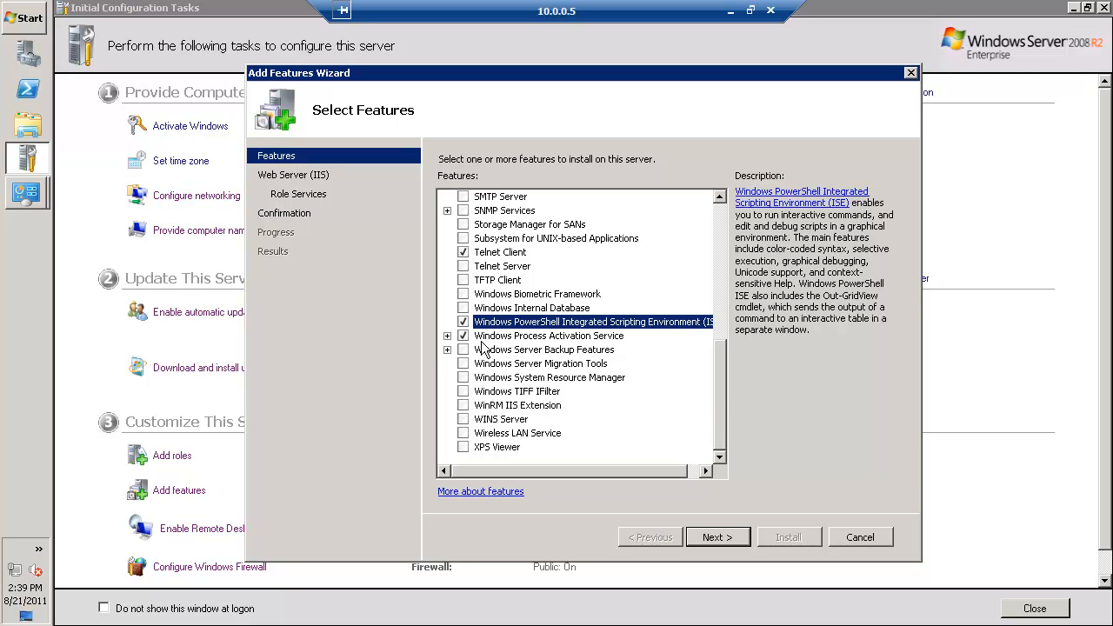
pyautogui.click(463, 433)
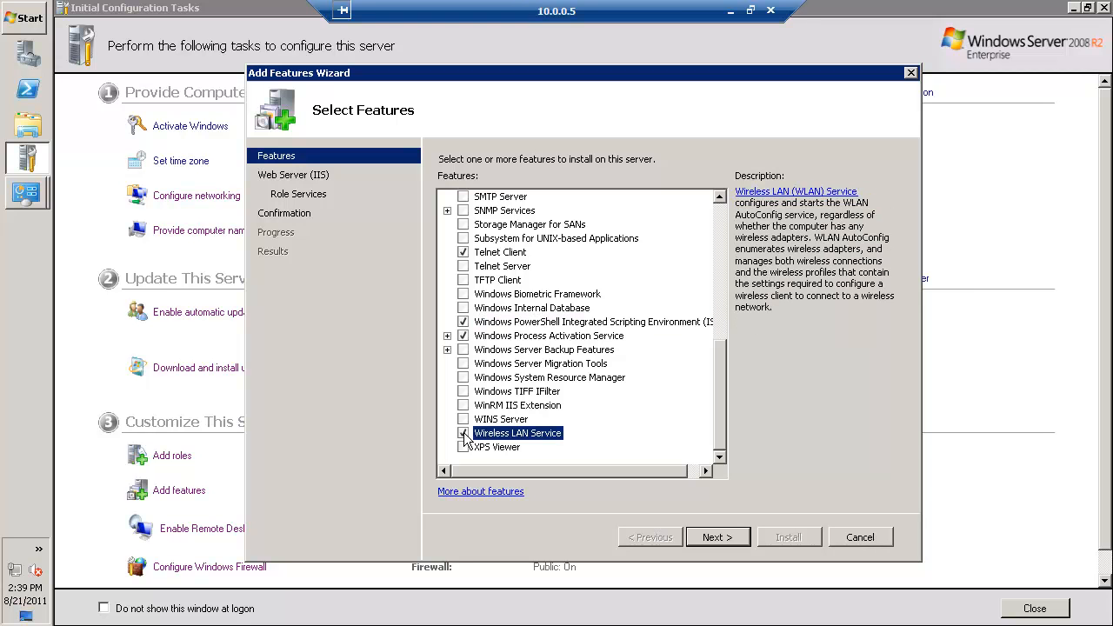
# Keep the preselected Web Server (IIS) role services and install the chosen features
pyautogui.click(718, 537)
pyautogui.click(717, 538)
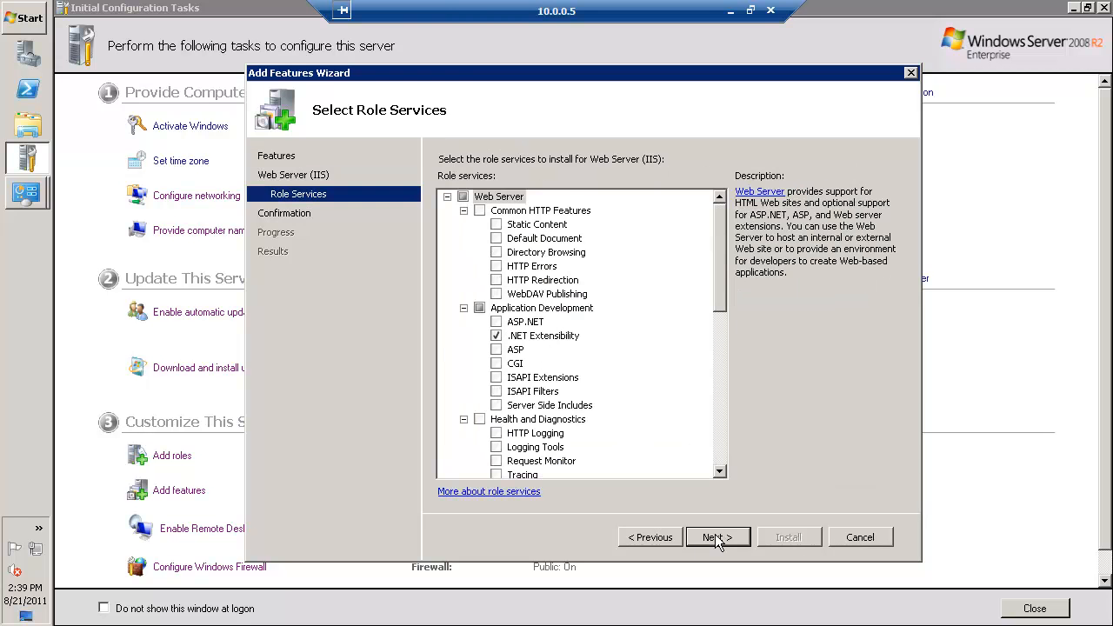
pyautogui.click(718, 537)
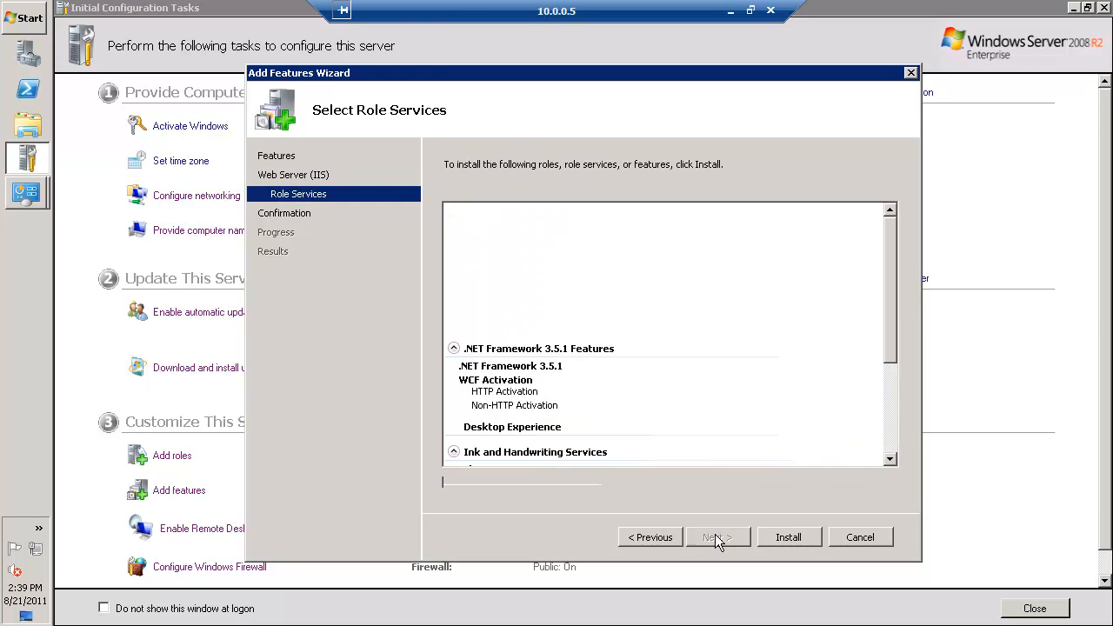
pyautogui.click(799, 537)
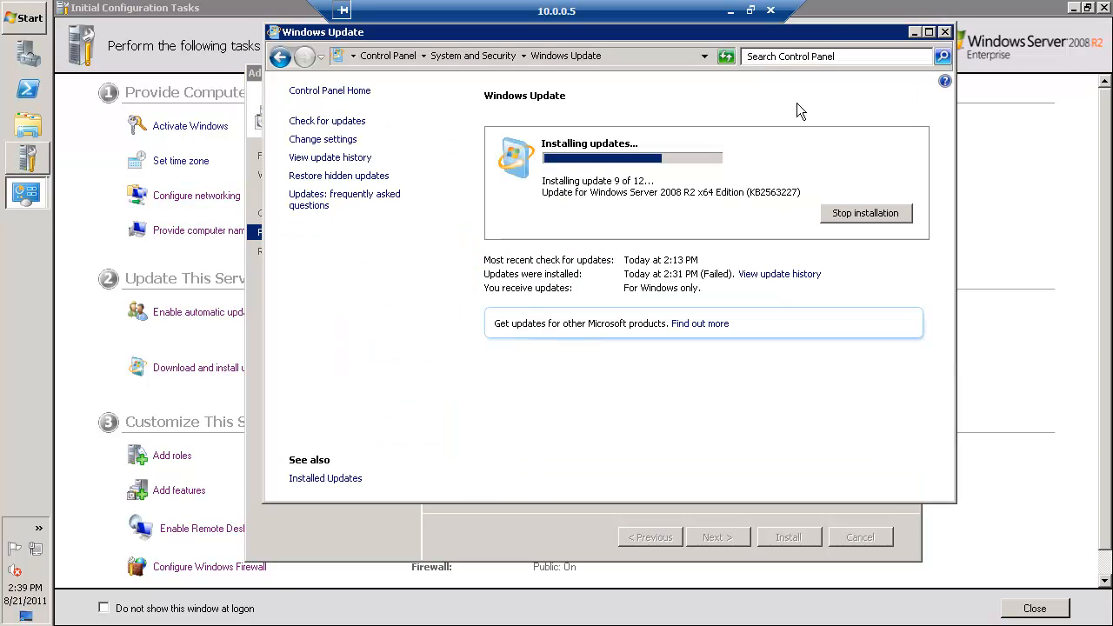
# Close the finished Add Features Wizard without restarting yet, and close the Initial Configuration Tasks window
pyautogui.moveTo(828, 32); pyautogui.dragTo(744, 115)
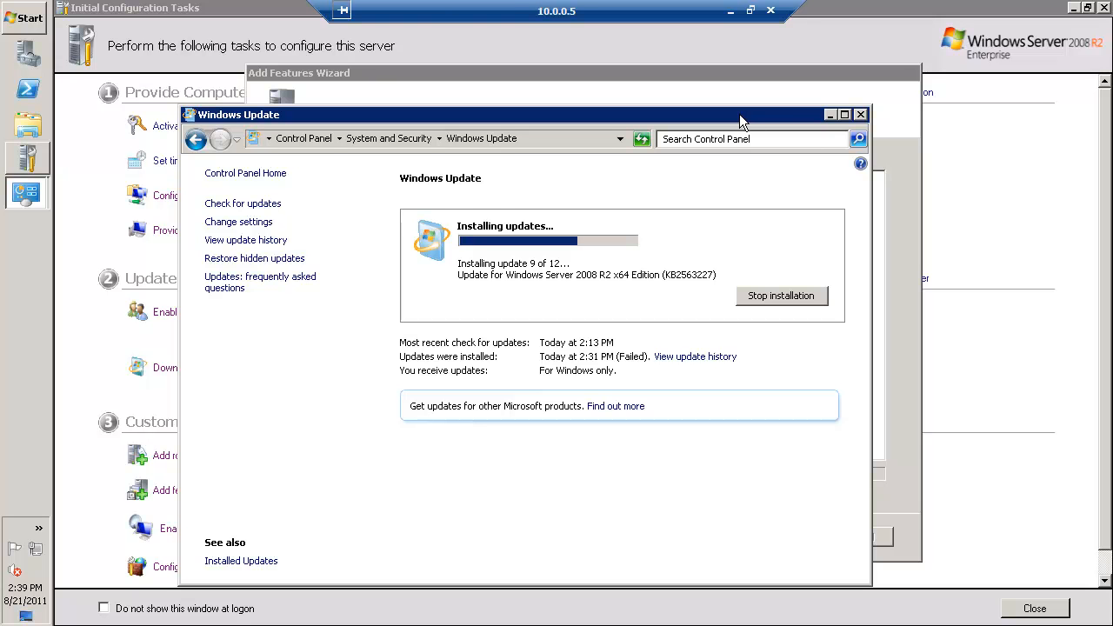
pyautogui.moveTo(743, 114); pyautogui.dragTo(740, 98)
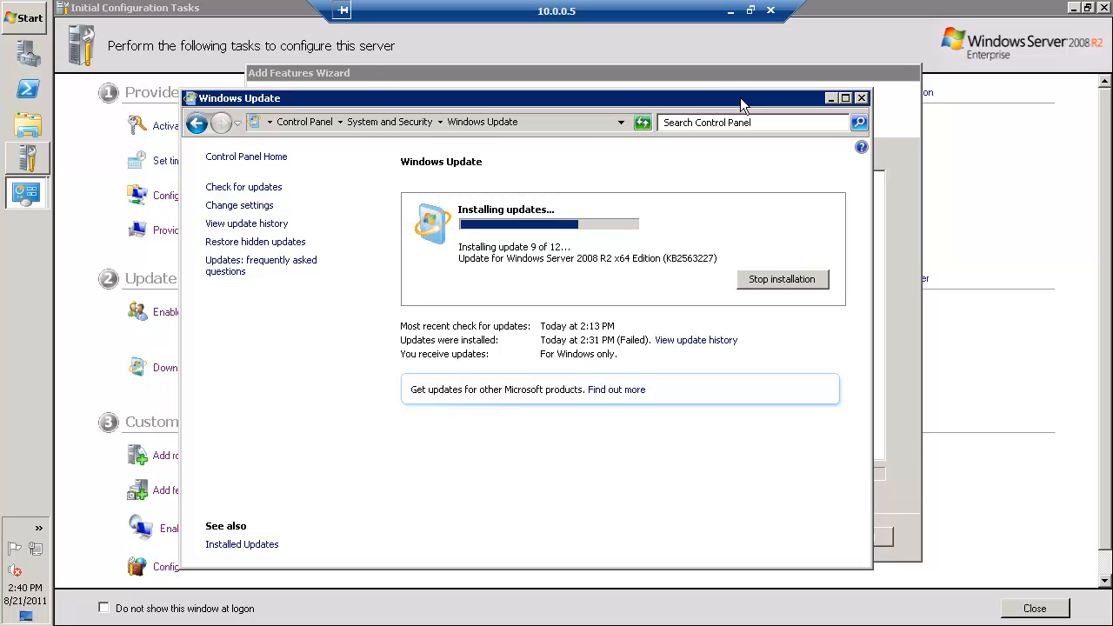
pyautogui.click(767, 73)
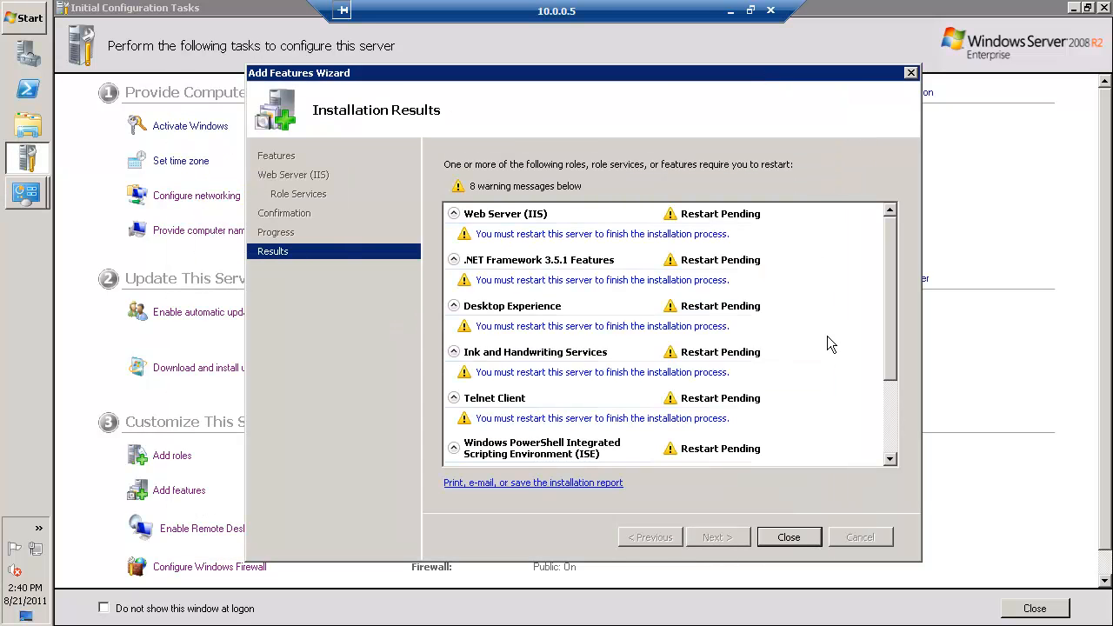
pyautogui.click(799, 545)
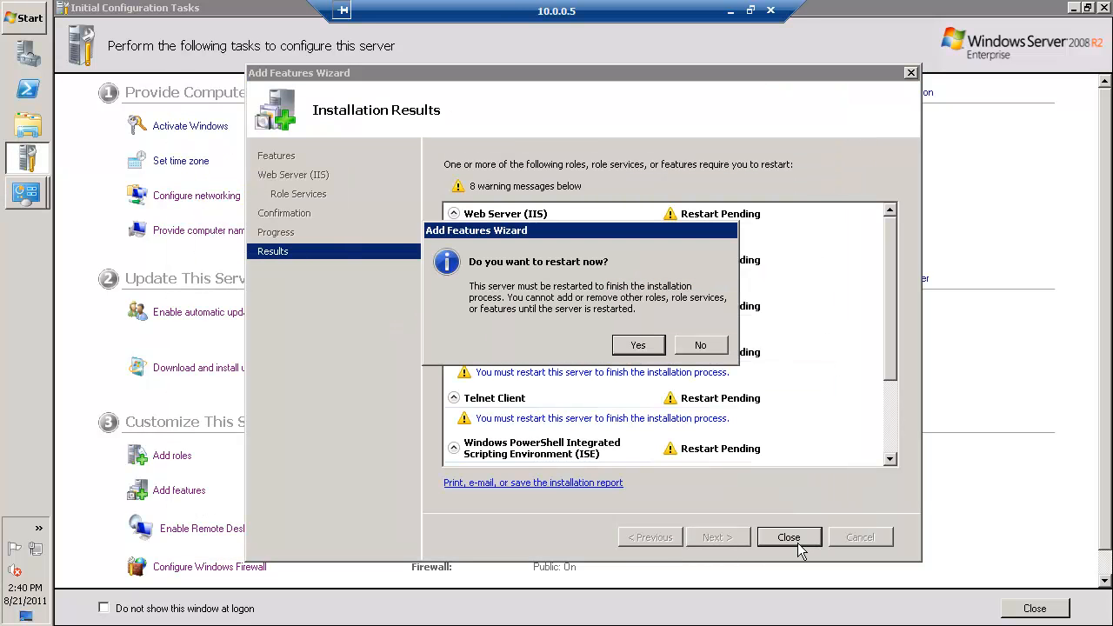
pyautogui.click(698, 346)
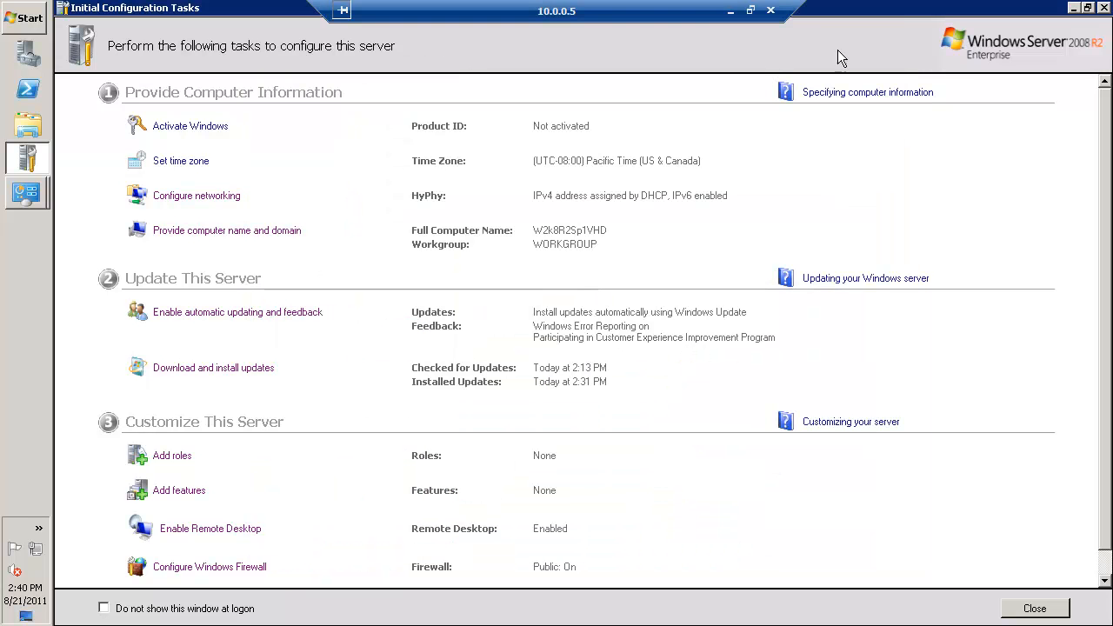
pyautogui.click(1104, 7)
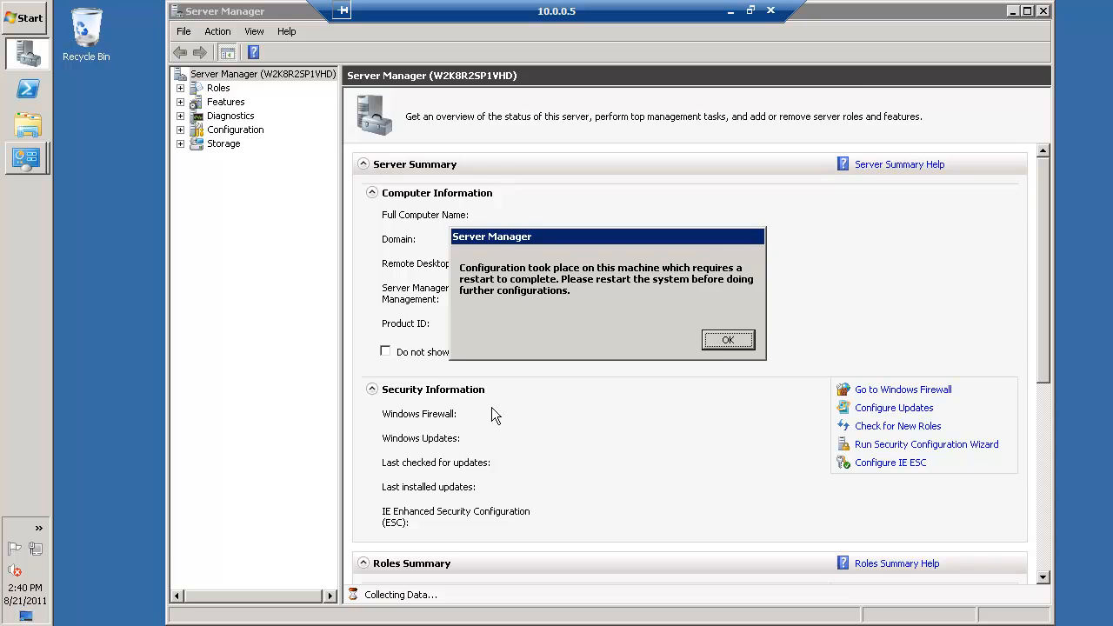
# Return to Windows Update and restart the server once the updates are installed, forcing the open programs to close
pyautogui.hotkey('alt', 'Tab')
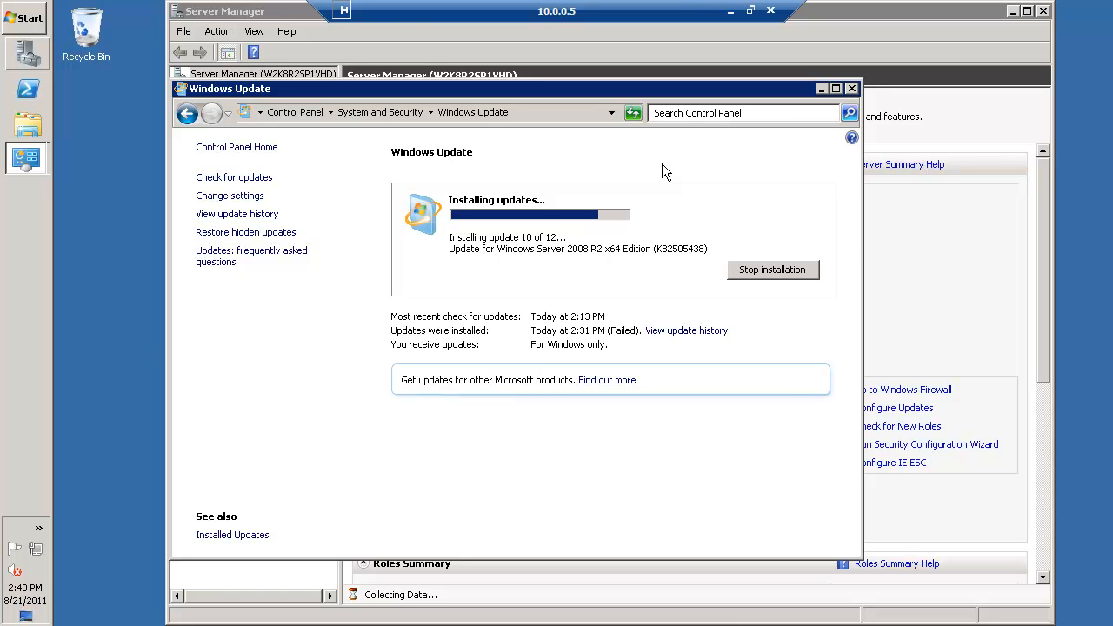
pyautogui.moveTo(28, 158)
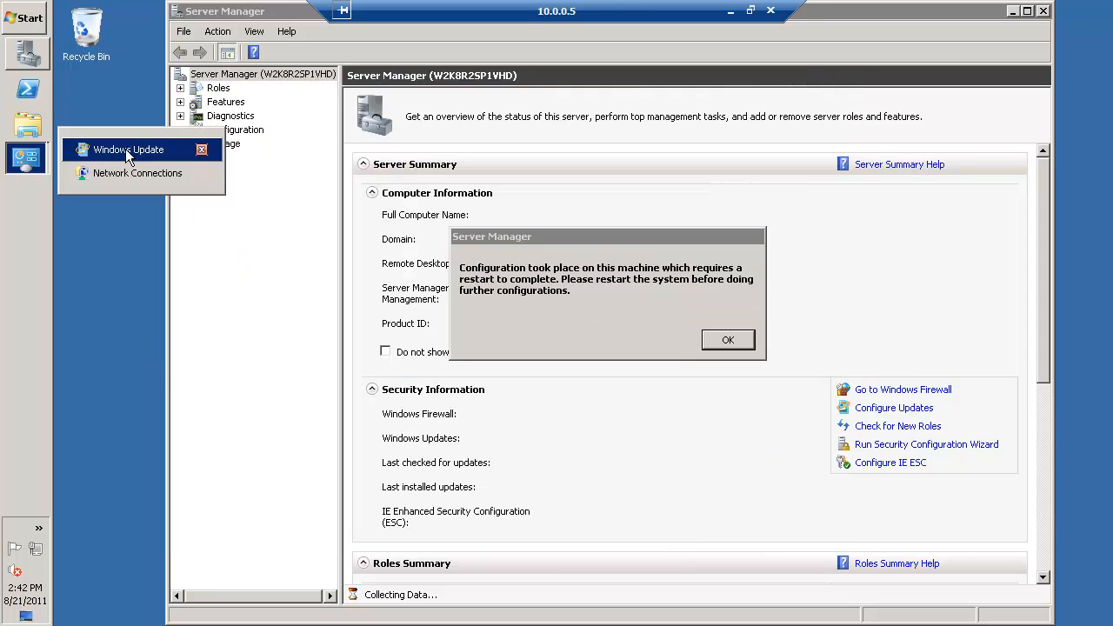
pyautogui.click(125, 149)
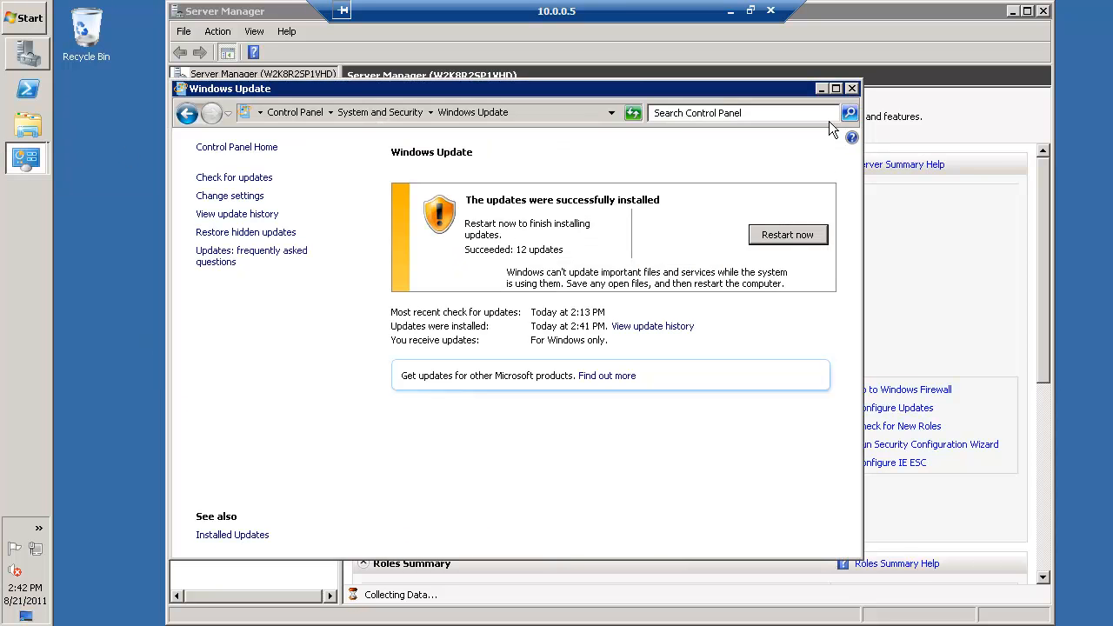
pyautogui.click(794, 234)
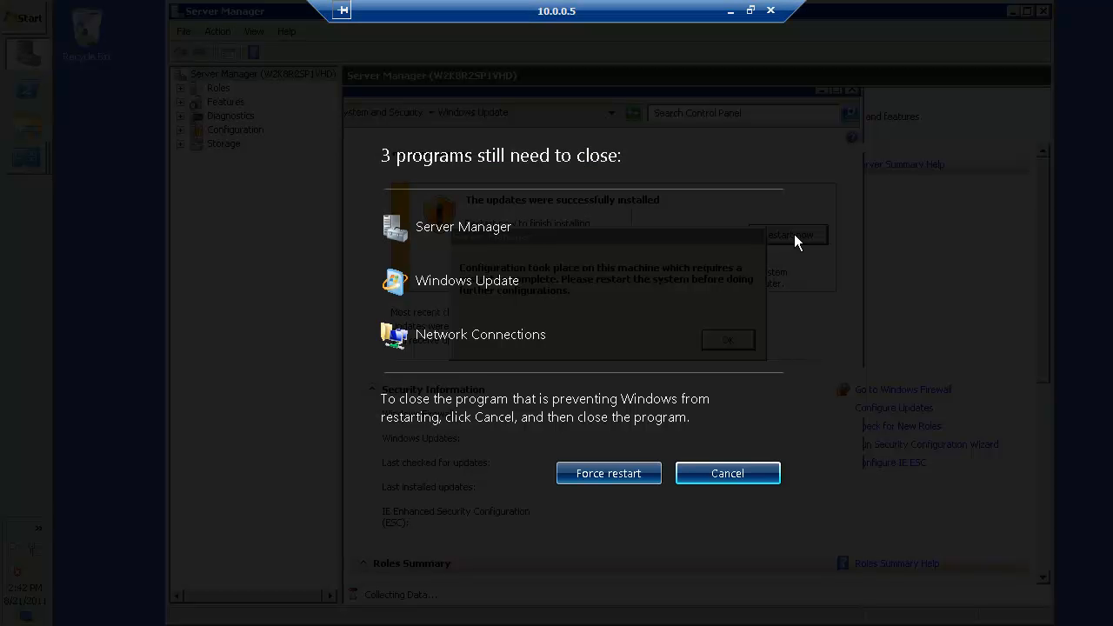
pyautogui.click(619, 483)
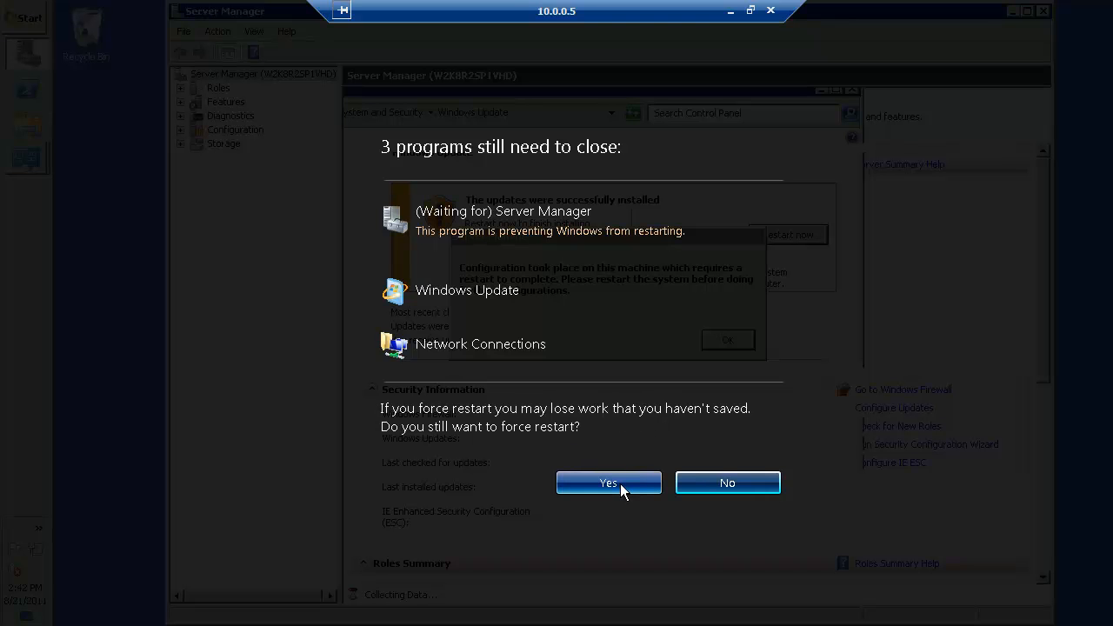
pyautogui.click(620, 484)
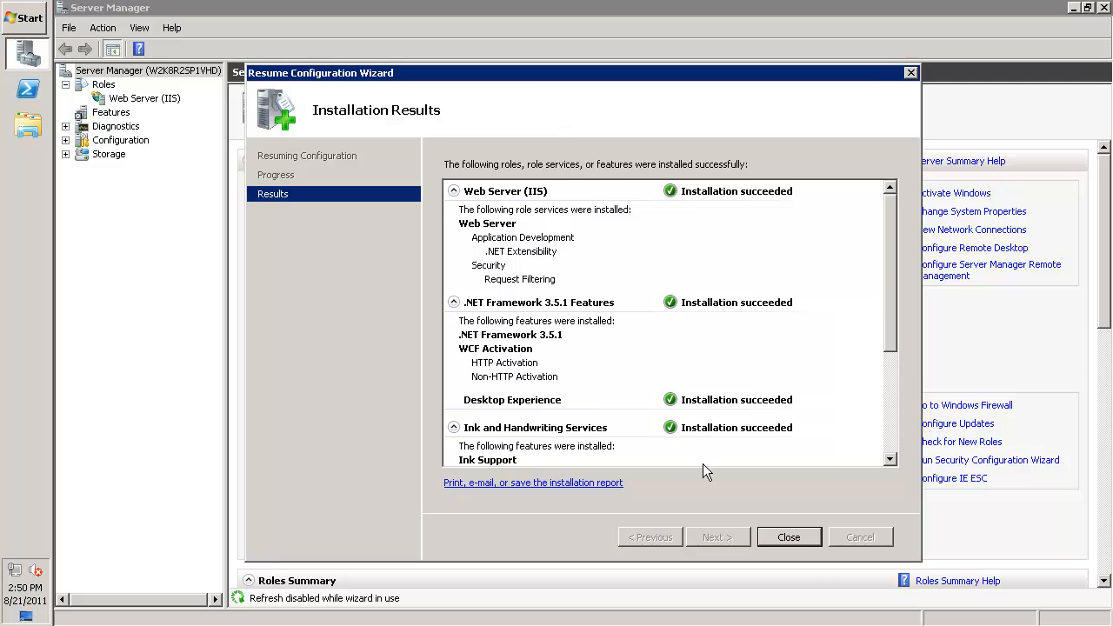
# Close the Resume Configuration Wizard, open Windows Update from Server Manager, and add optional updates KB2529073 and KB982018 to the selection
pyautogui.click(789, 537)
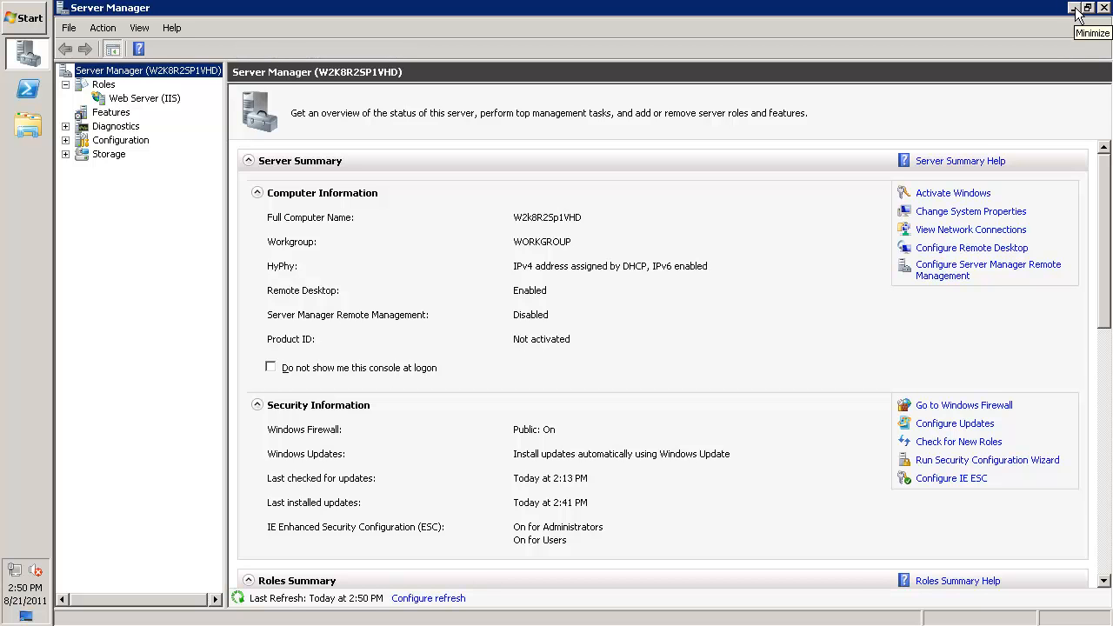
pyautogui.click(963, 426)
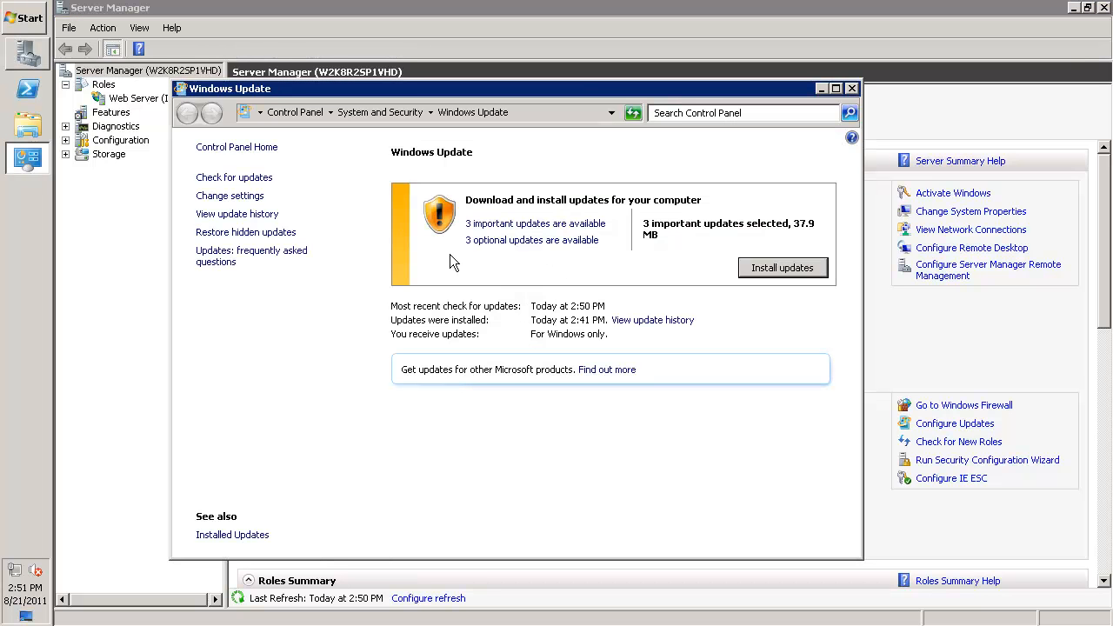
pyautogui.click(502, 245)
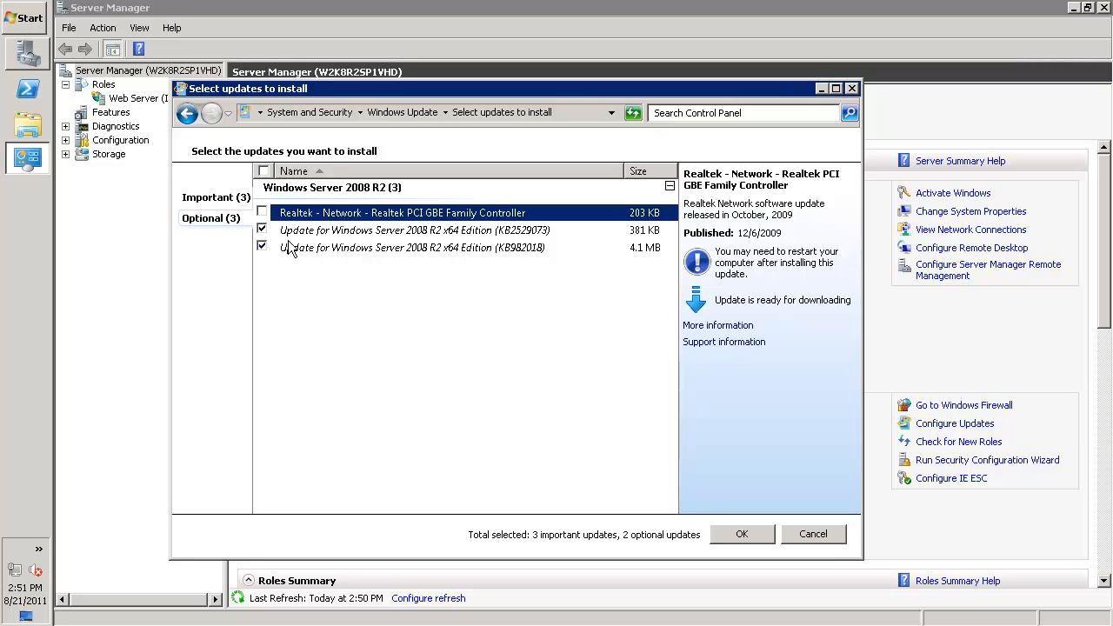
pyautogui.click(742, 534)
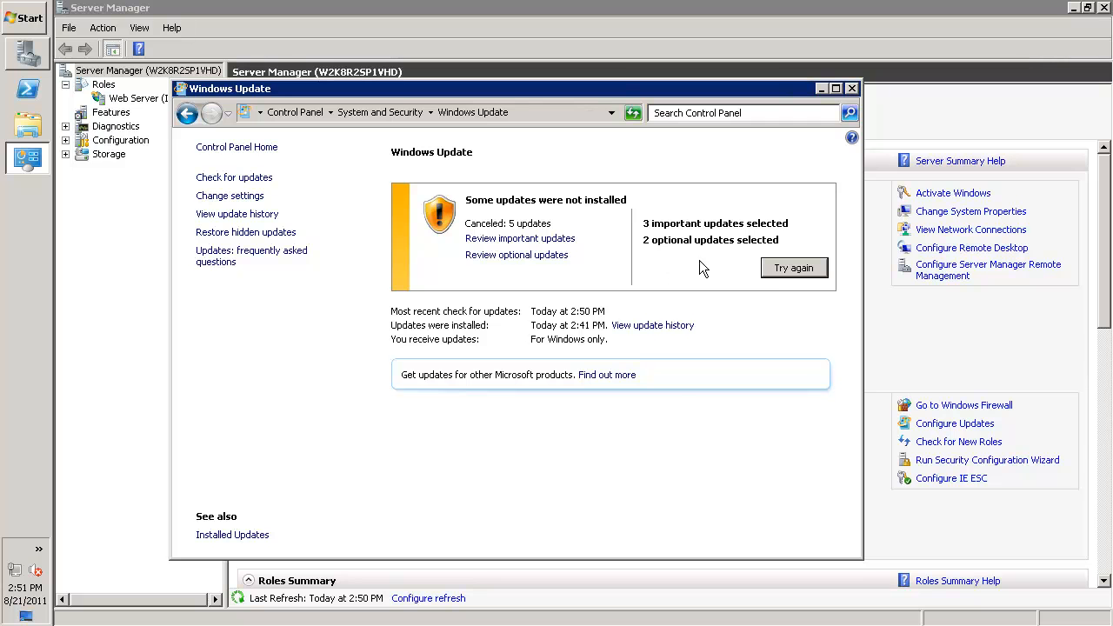
# Retry installing the selected updates, and turn off Internet Explorer Enhanced Security Configuration for both Administrators and Users in Server Manager
pyautogui.click(791, 267)
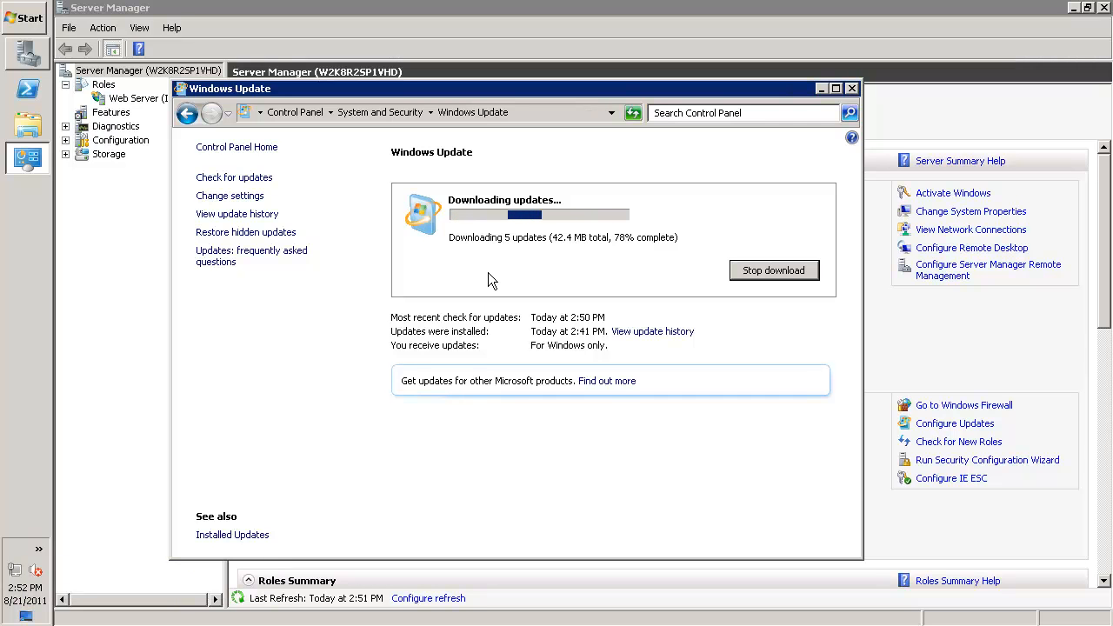
pyautogui.click(951, 347)
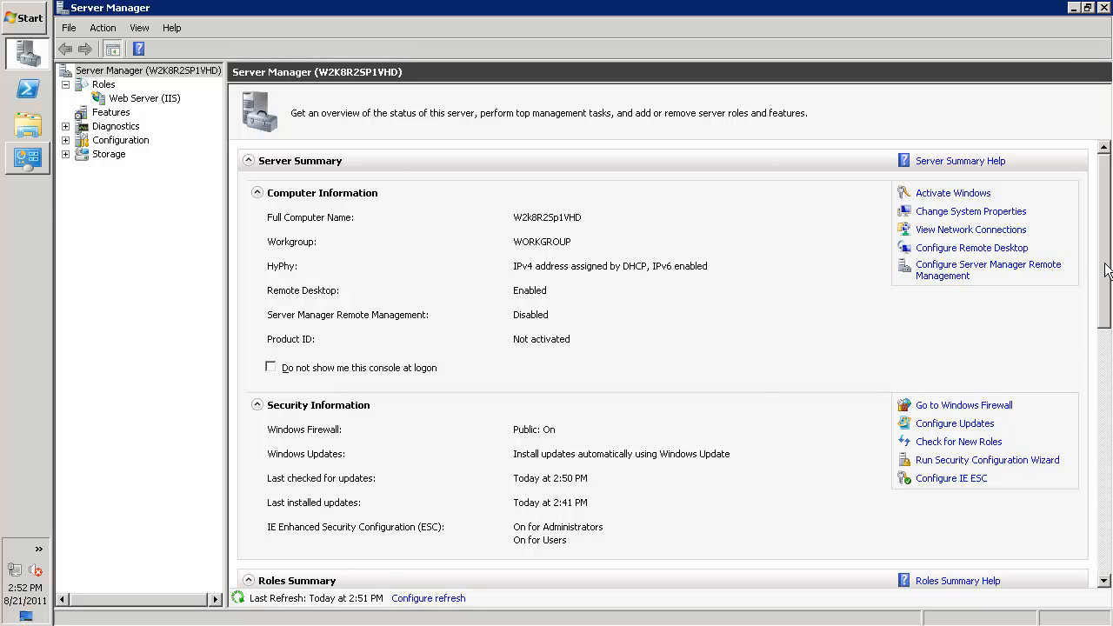
pyautogui.click(962, 481)
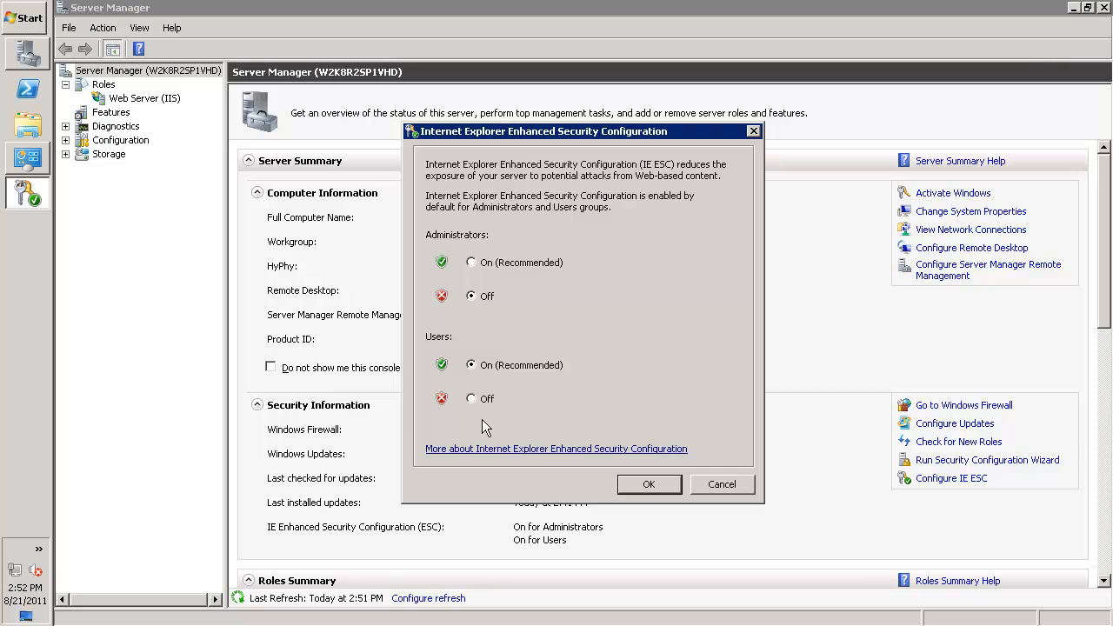
pyautogui.click(471, 399)
pyautogui.click(648, 489)
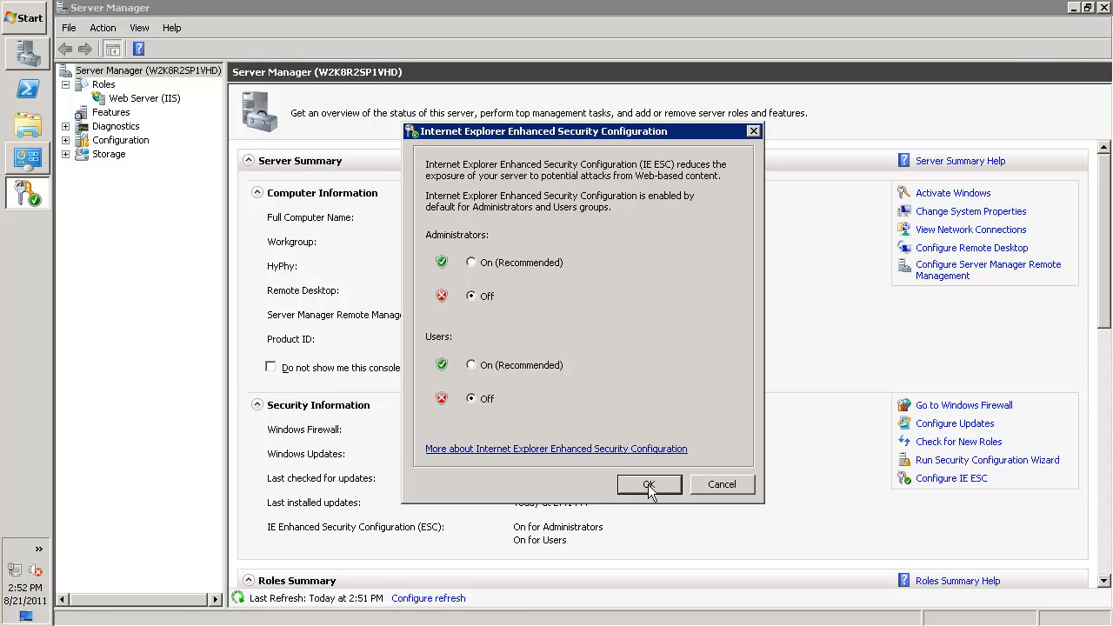
pyautogui.click(648, 490)
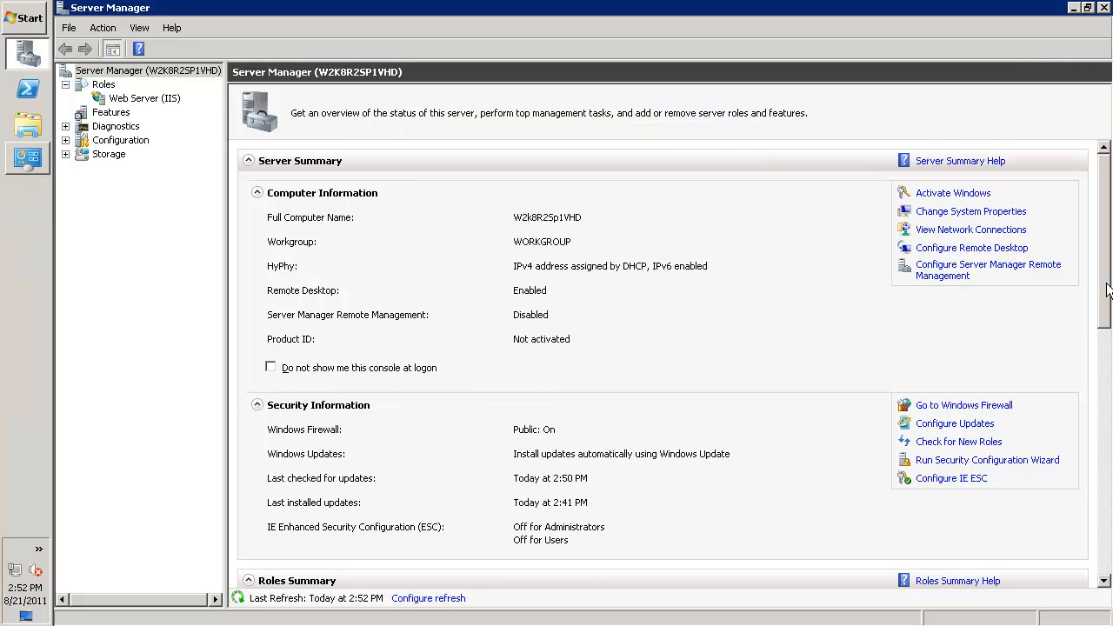
pyautogui.moveTo(1107, 289); pyautogui.dragTo(1097, 535)
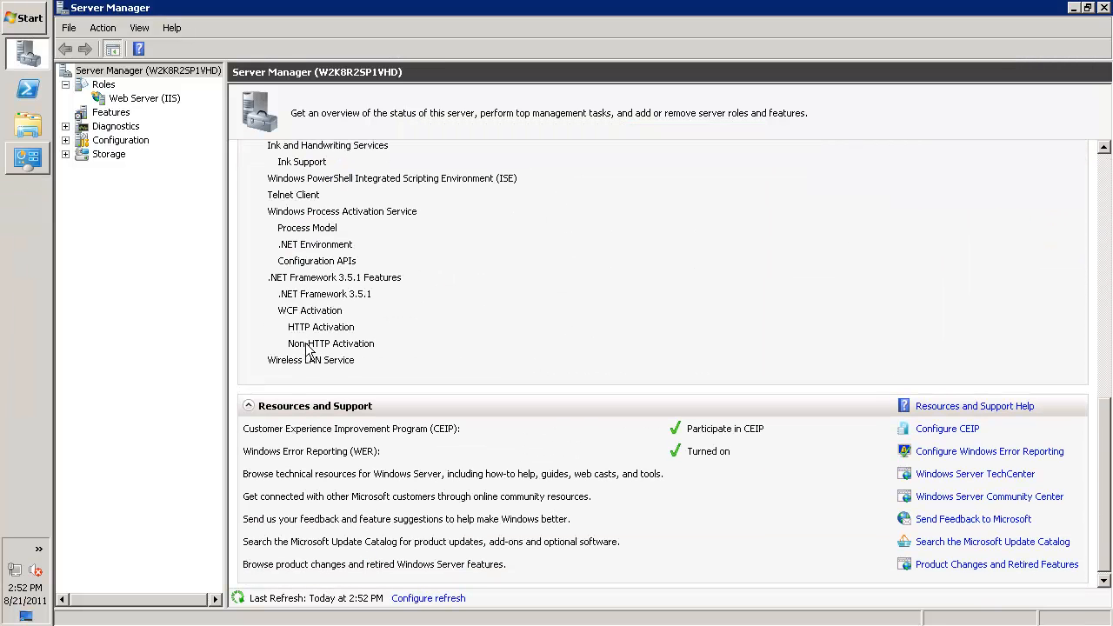
# Switch to Internet Explorer and search the web for ultraiso
pyautogui.click(20, 19)
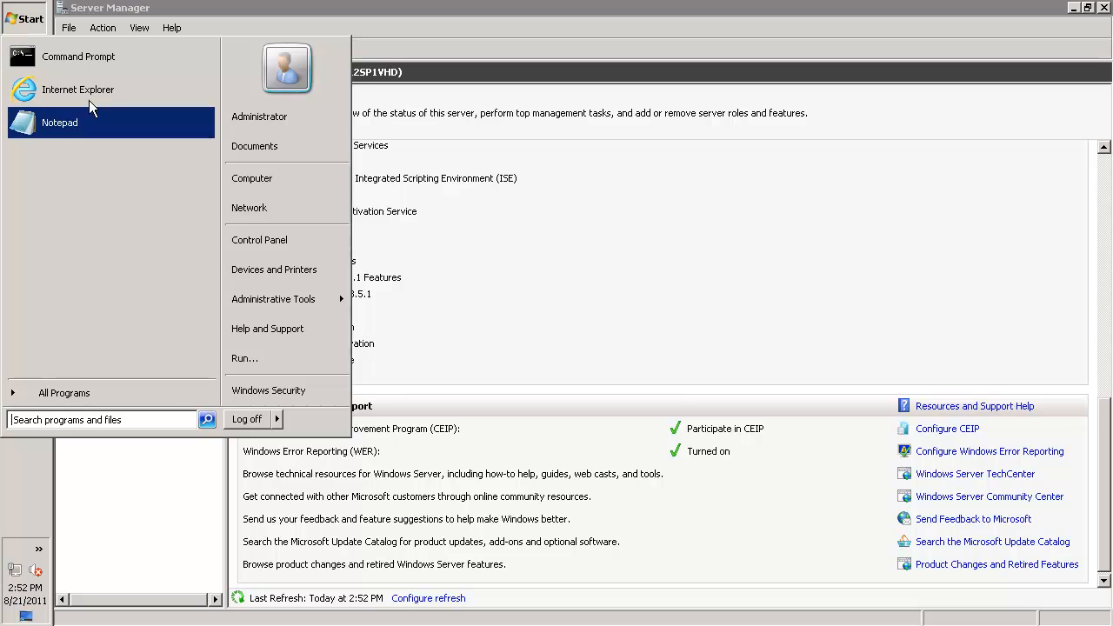
pyautogui.click(97, 83)
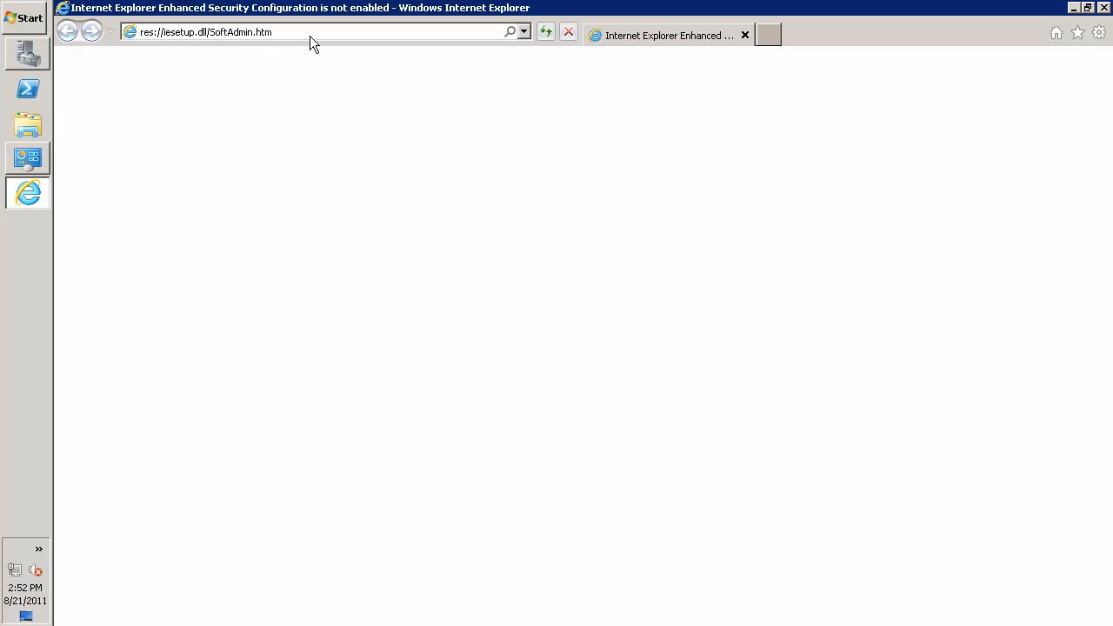
pyautogui.click(311, 33)
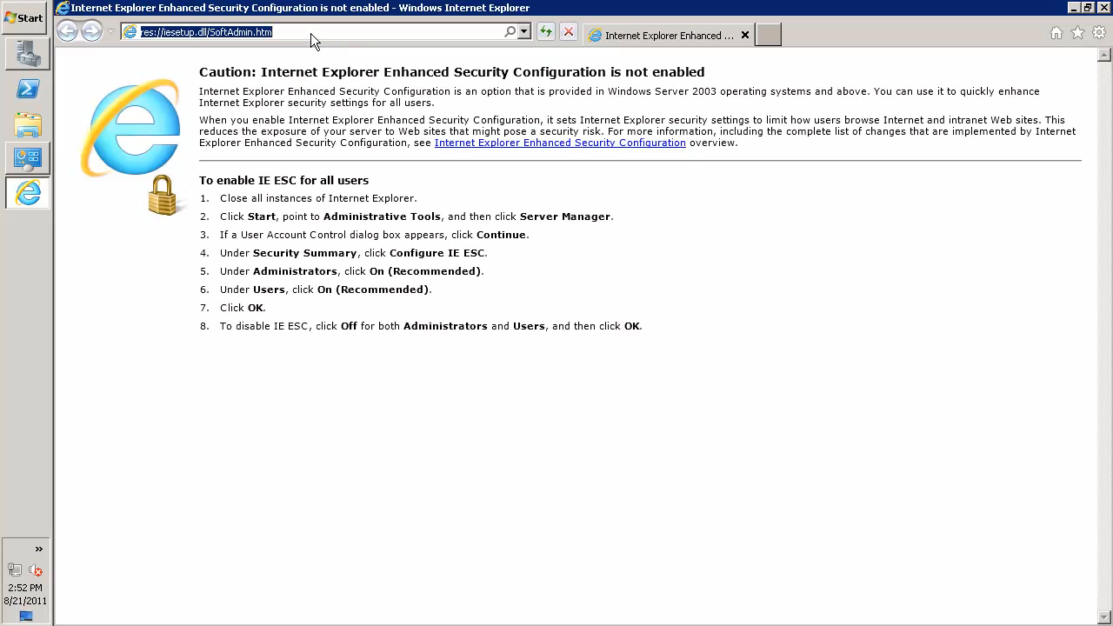
pyautogui.write('ultr')
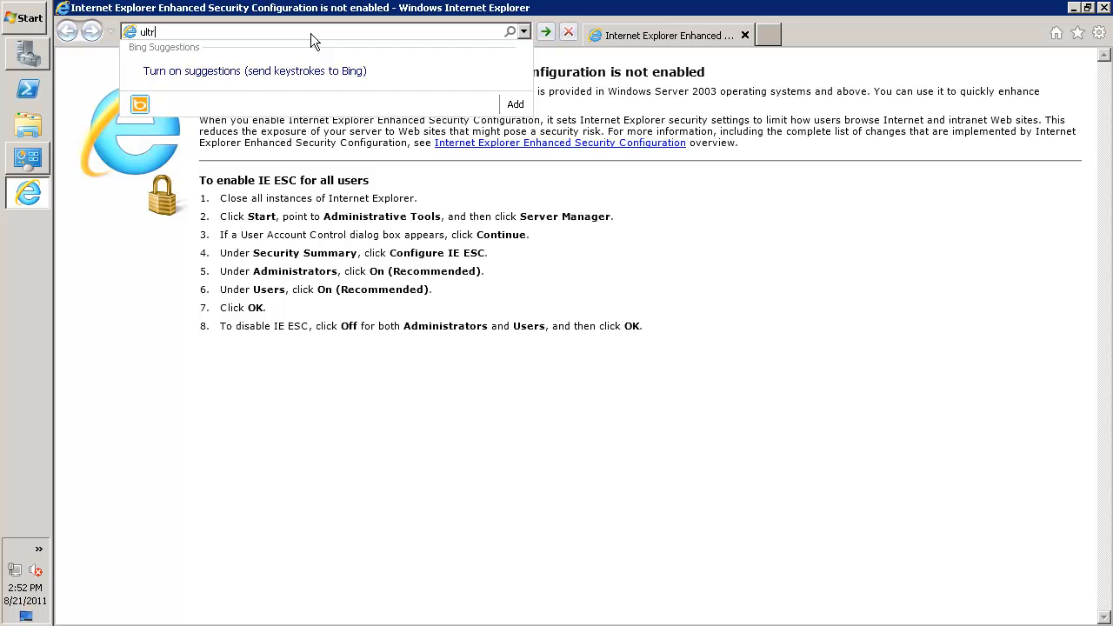
pyautogui.write('aiso')
pyautogui.press('Return')
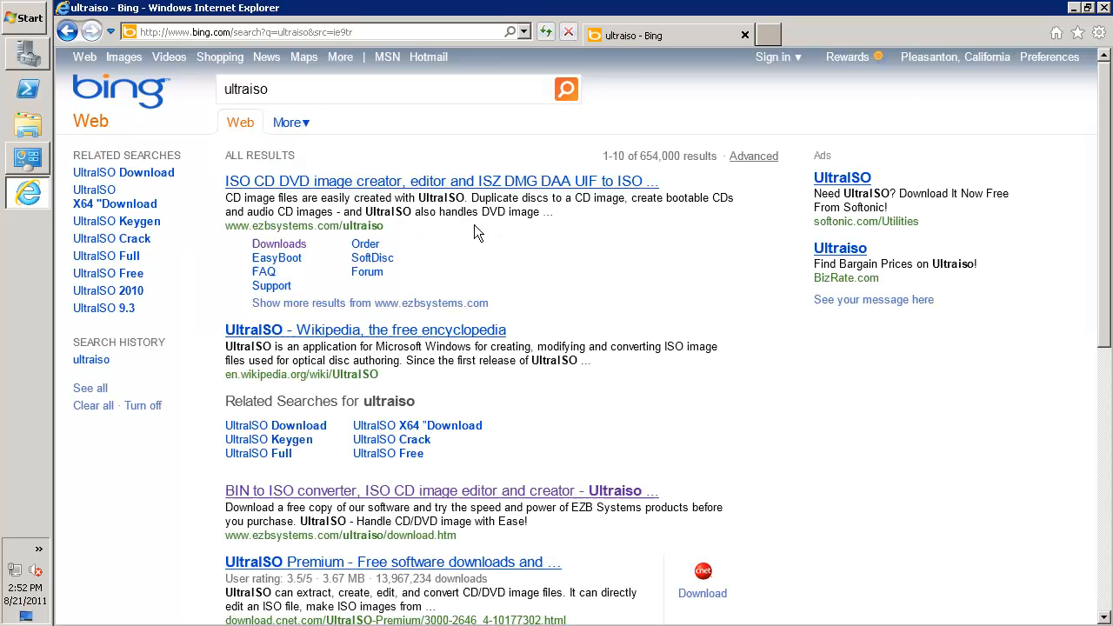
# Go to the UltraISO downloads page of EZB Systems and request the English version through CNET Download.com
pyautogui.click(280, 245)
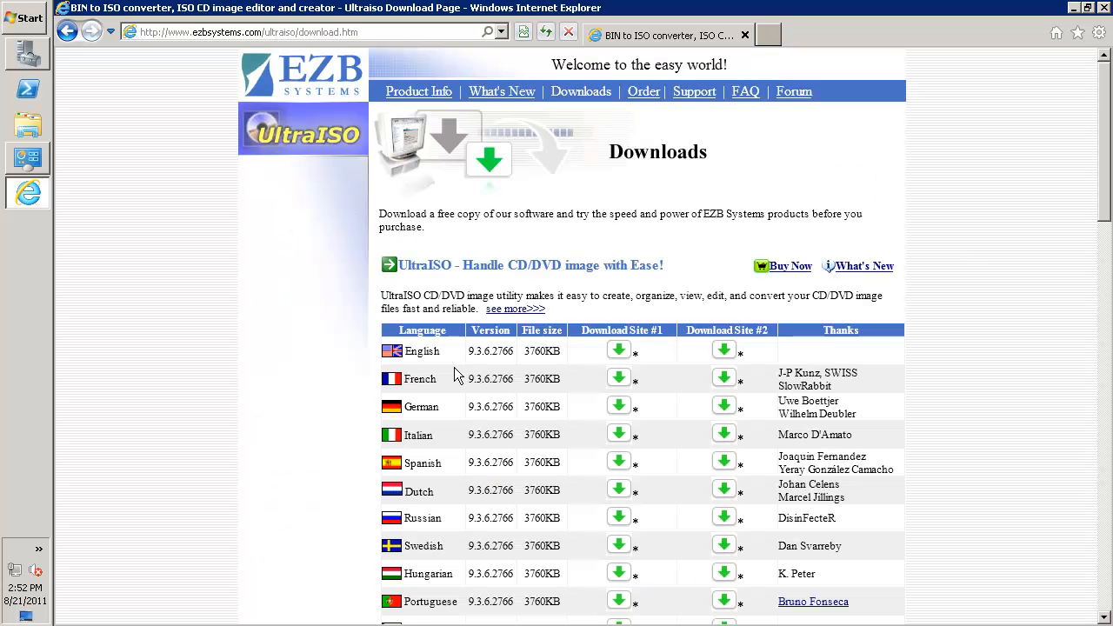
pyautogui.click(619, 351)
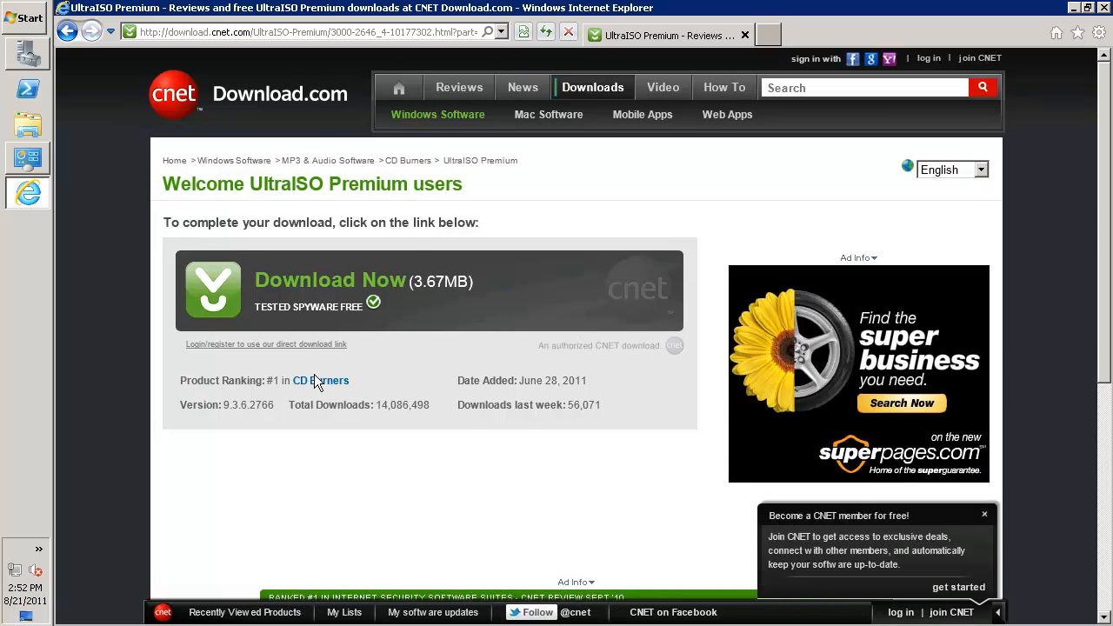
pyautogui.click(217, 284)
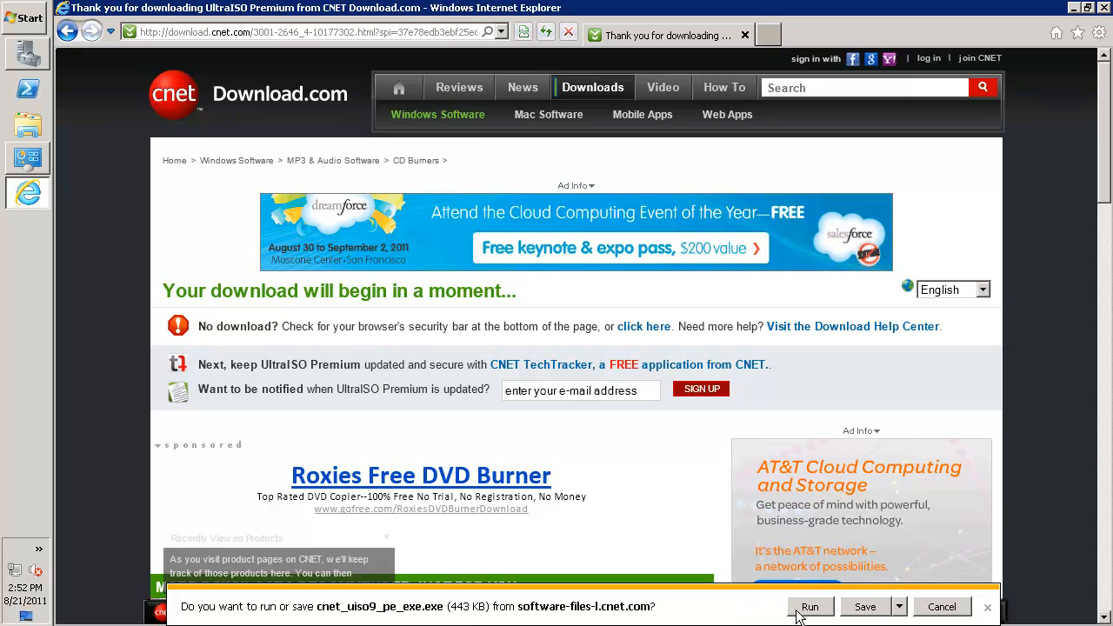
# Save the installer cnet_uiso9_pe_exe in the restoredata folder on the DataU (D:) drive
pyautogui.click(900, 608)
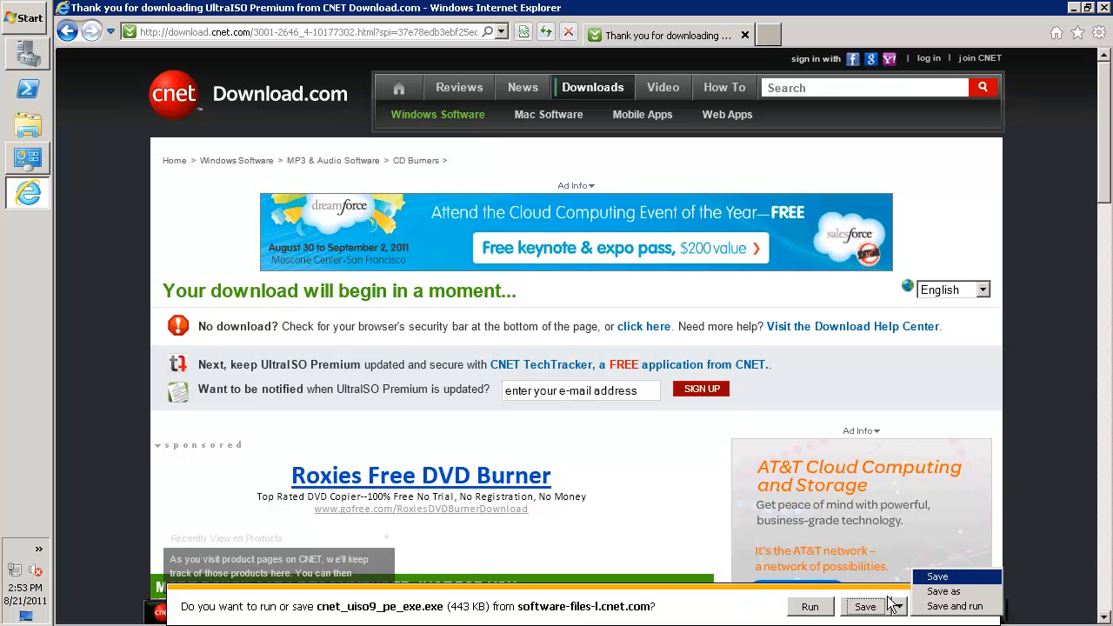
pyautogui.click(935, 592)
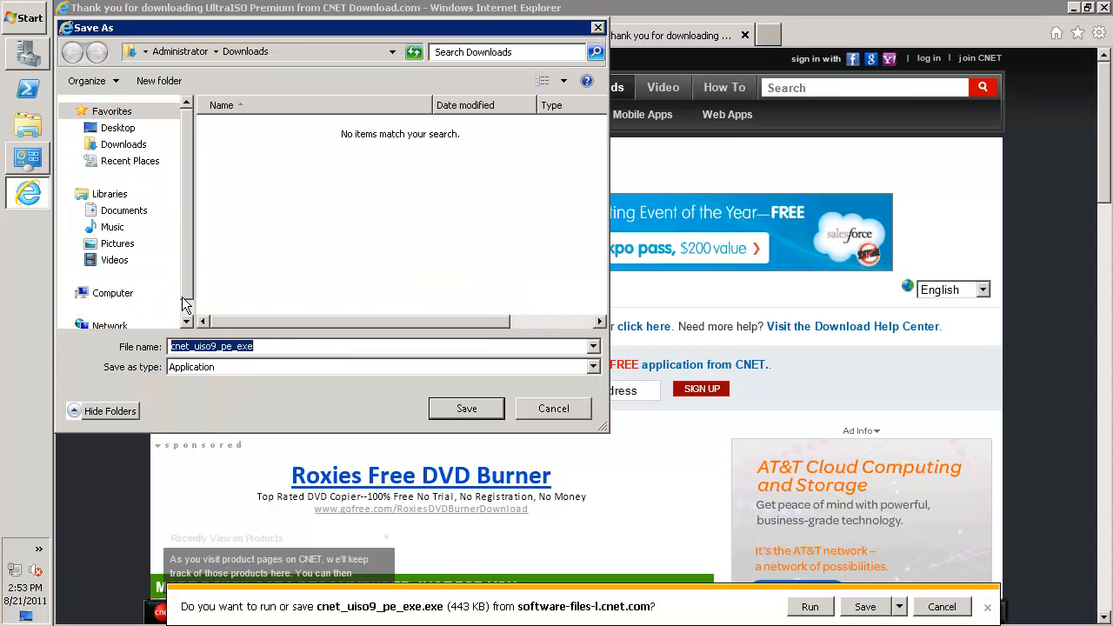
pyautogui.click(115, 292)
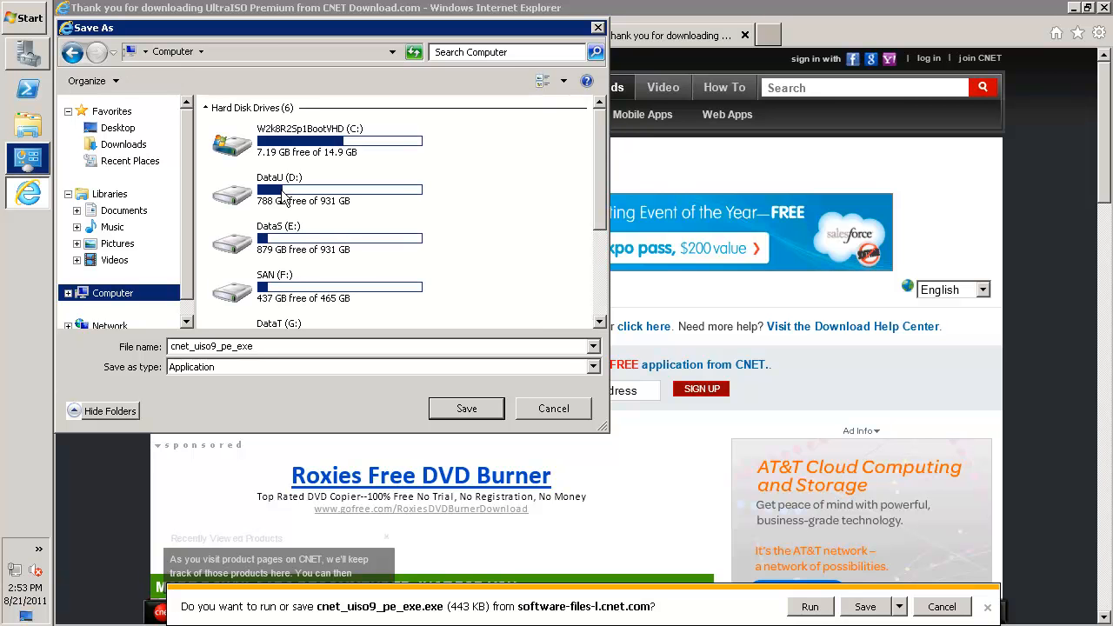
pyautogui.click(278, 233)
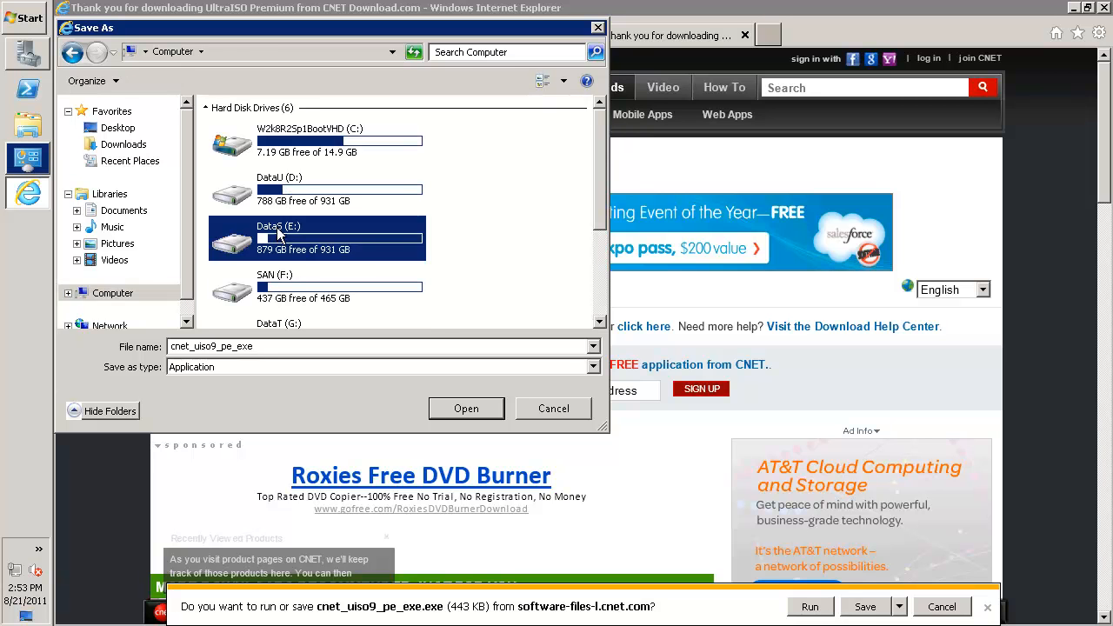
pyautogui.doubleClick(278, 230)
pyautogui.click(184, 49)
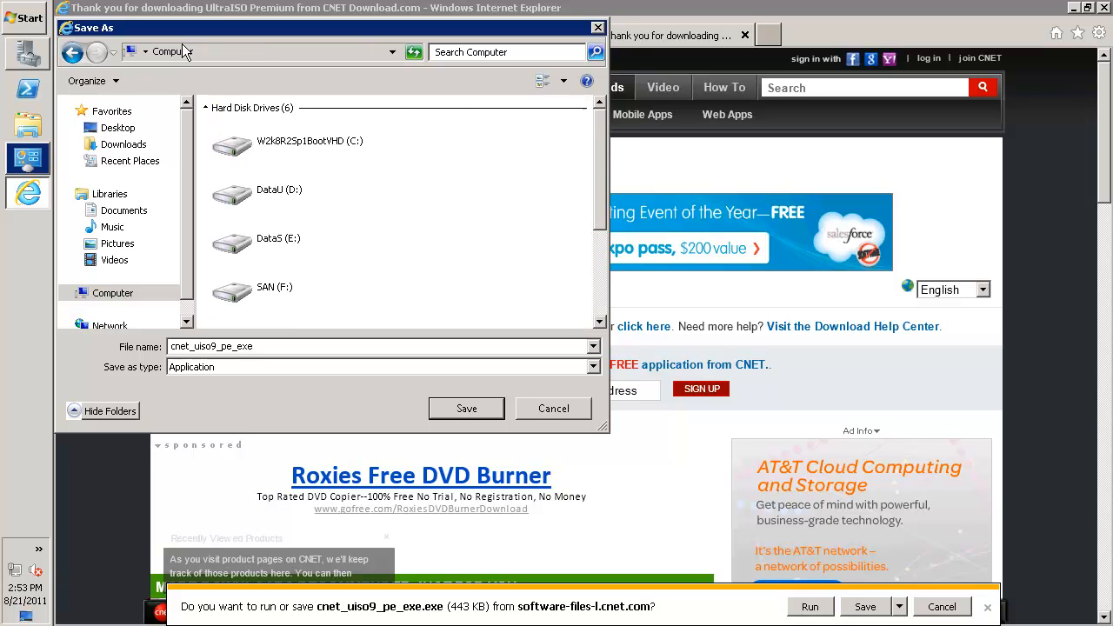
pyautogui.click(260, 187)
pyautogui.doubleClick(261, 186)
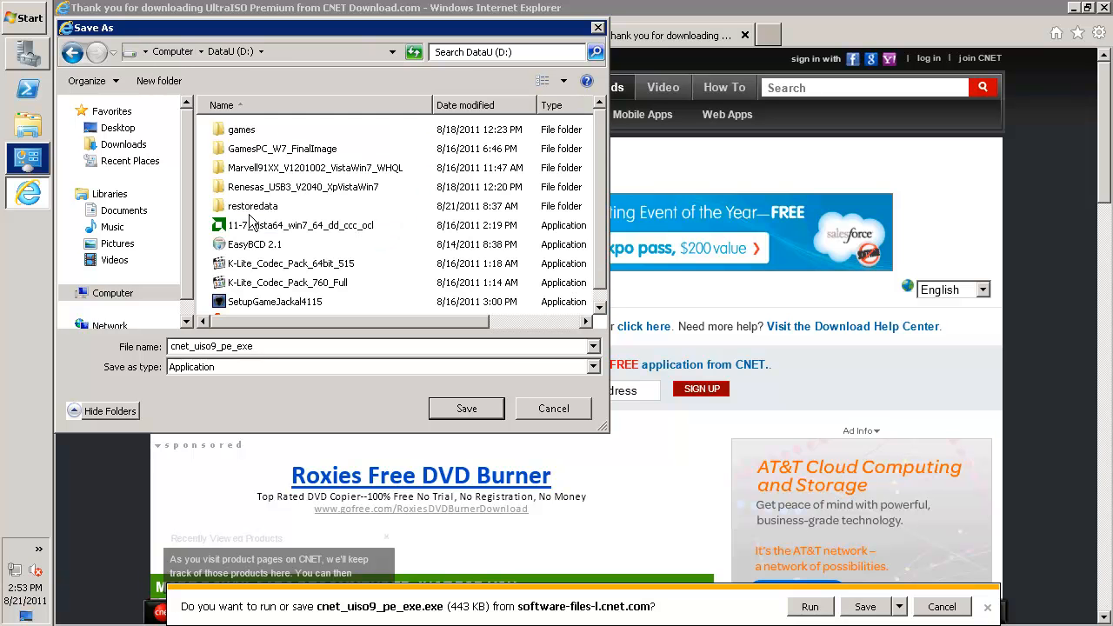
pyautogui.doubleClick(259, 206)
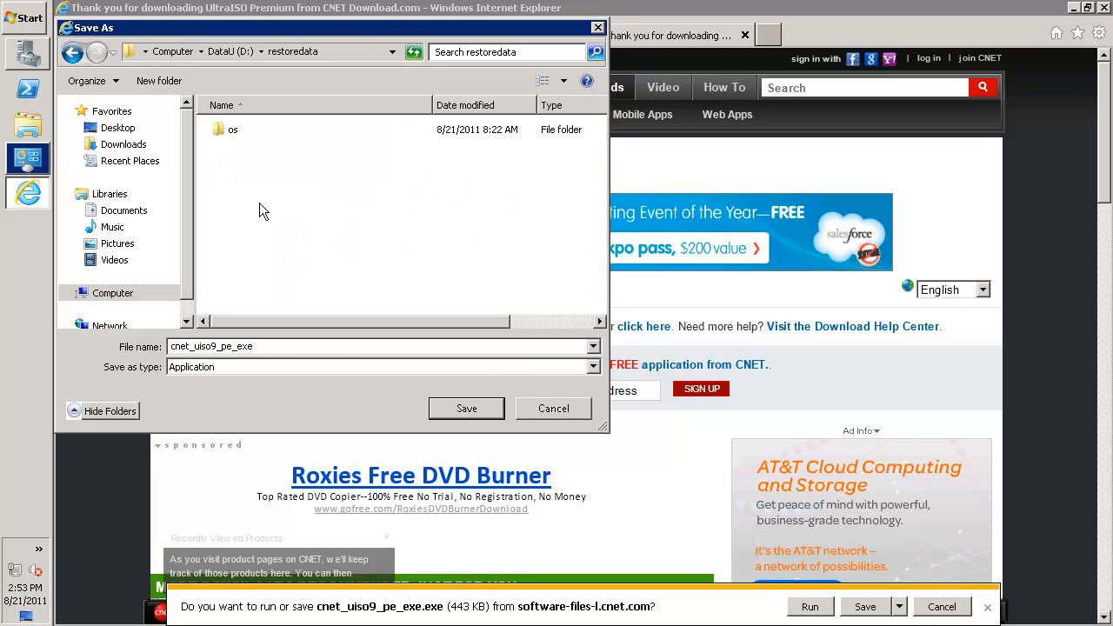
pyautogui.click(467, 408)
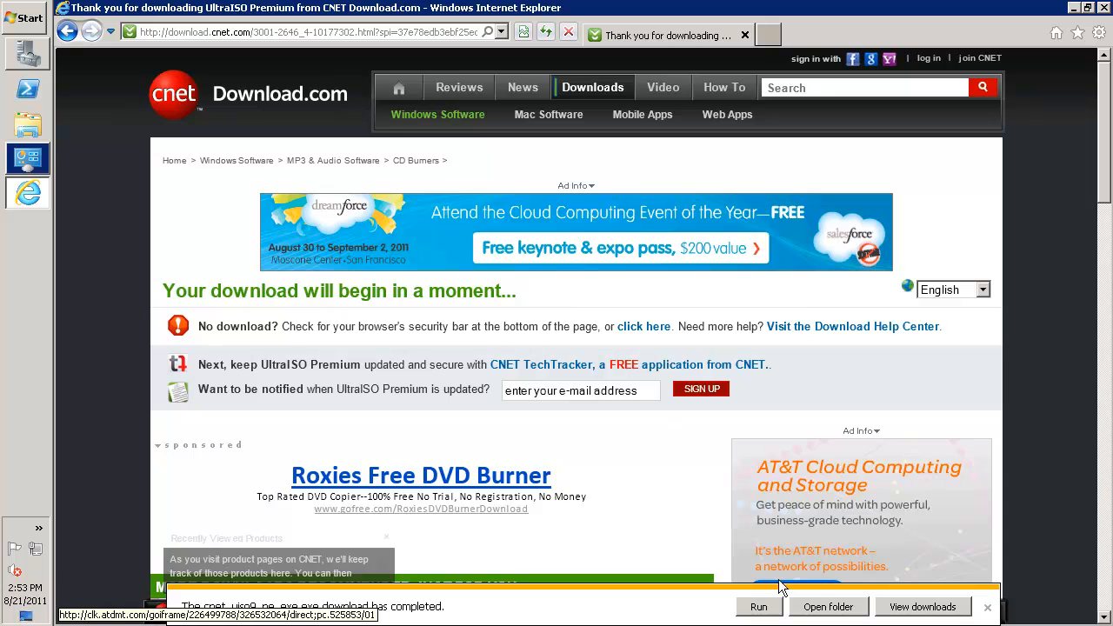
# Run the downloaded CNET installer, decline the StartNow Toolbar offer and start the UltraISO installation
pyautogui.click(760, 607)
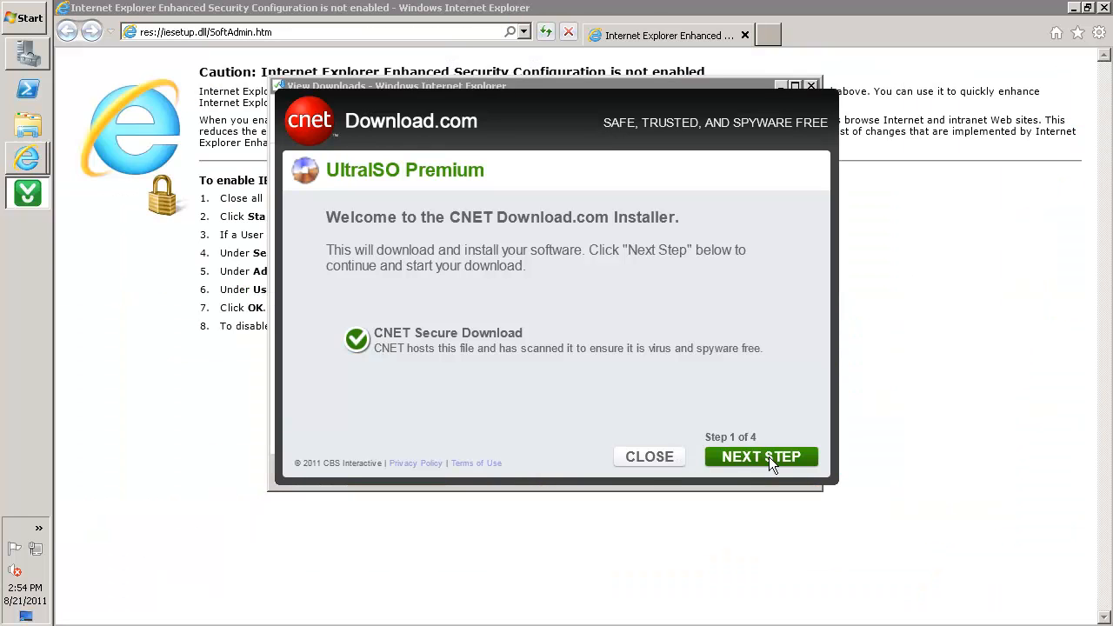
pyautogui.click(768, 456)
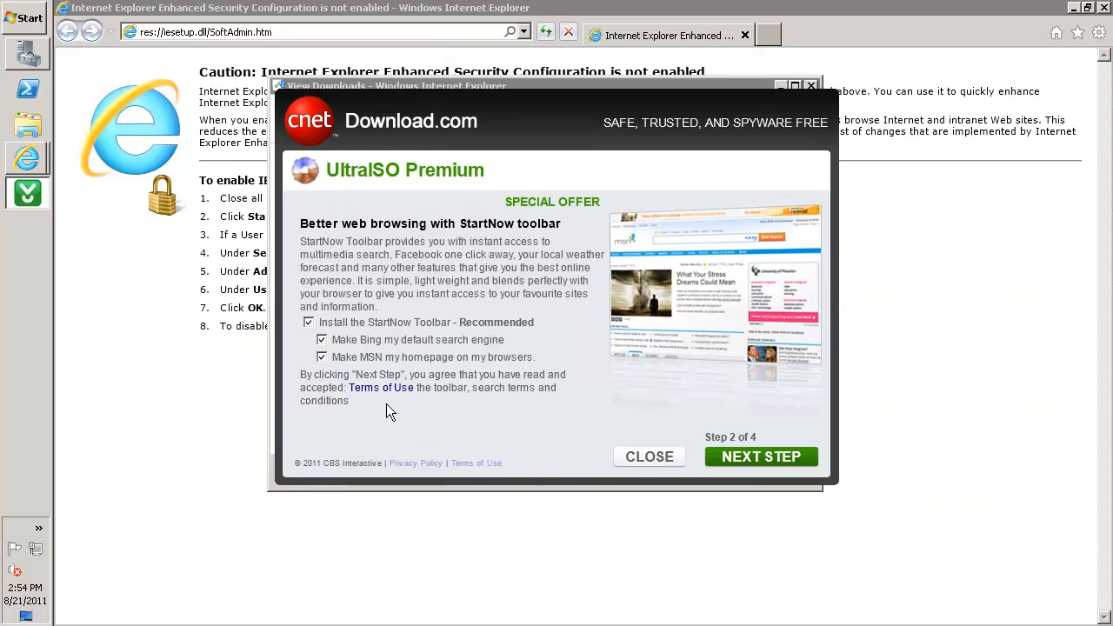
pyautogui.click(309, 322)
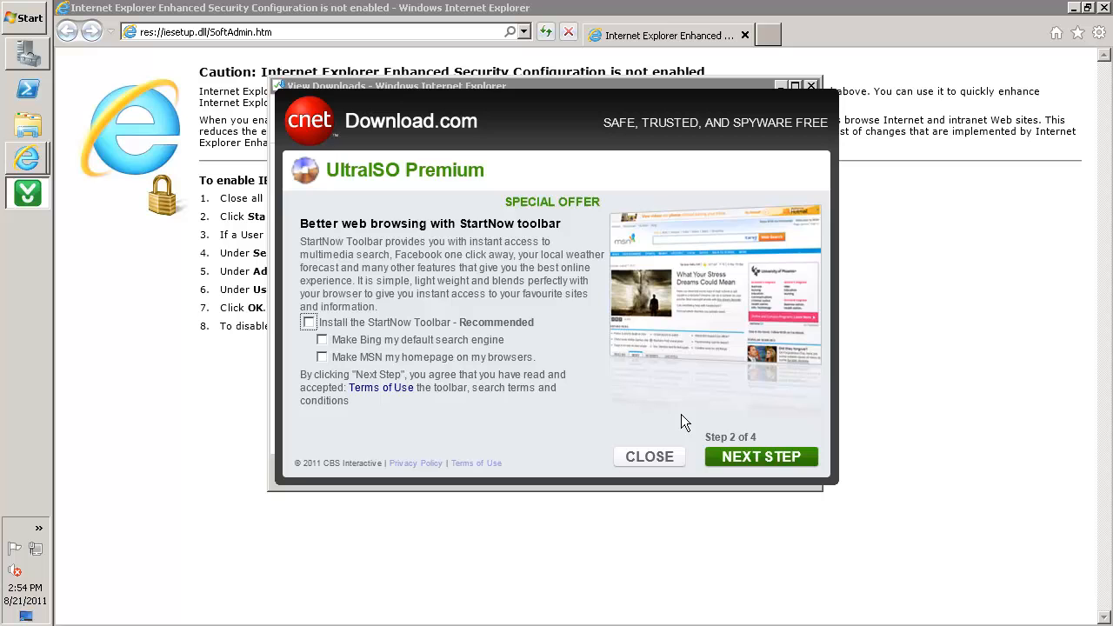
pyautogui.click(764, 457)
pyautogui.click(764, 456)
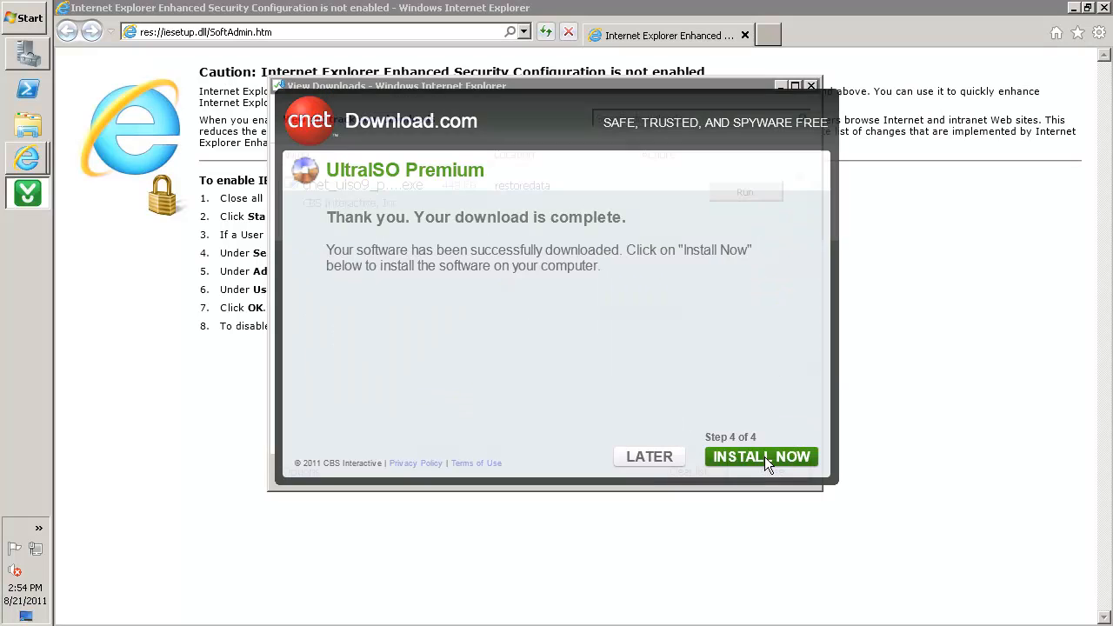
# Accept the UltraISO license agreement, install with the preselected additional tasks, and finish the setup with UltraISO launched
pyautogui.click(689, 462)
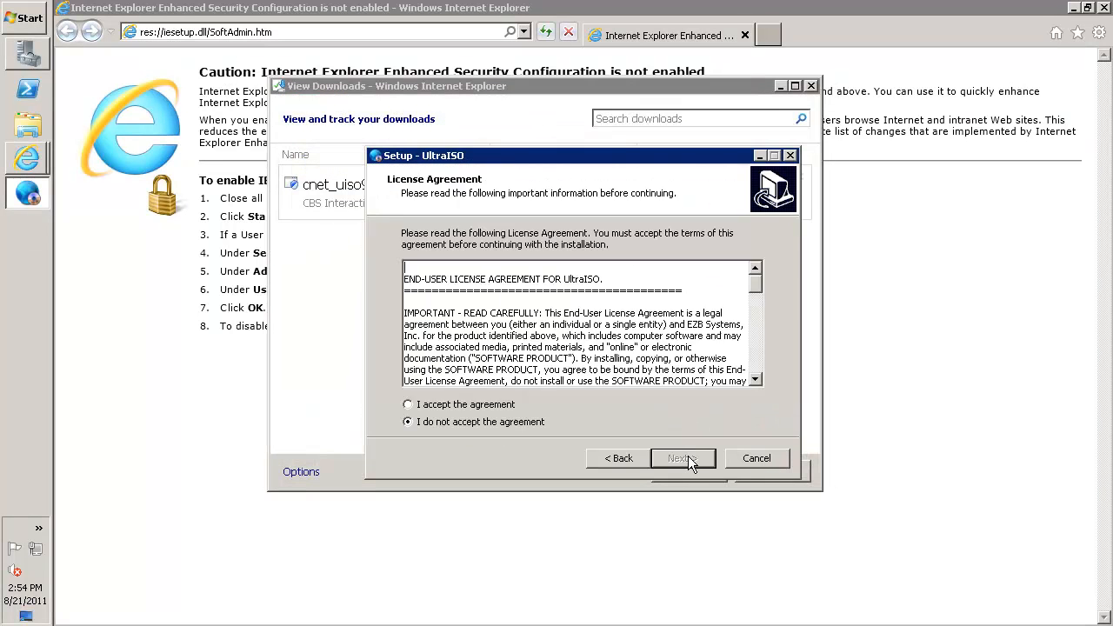
pyautogui.click(440, 406)
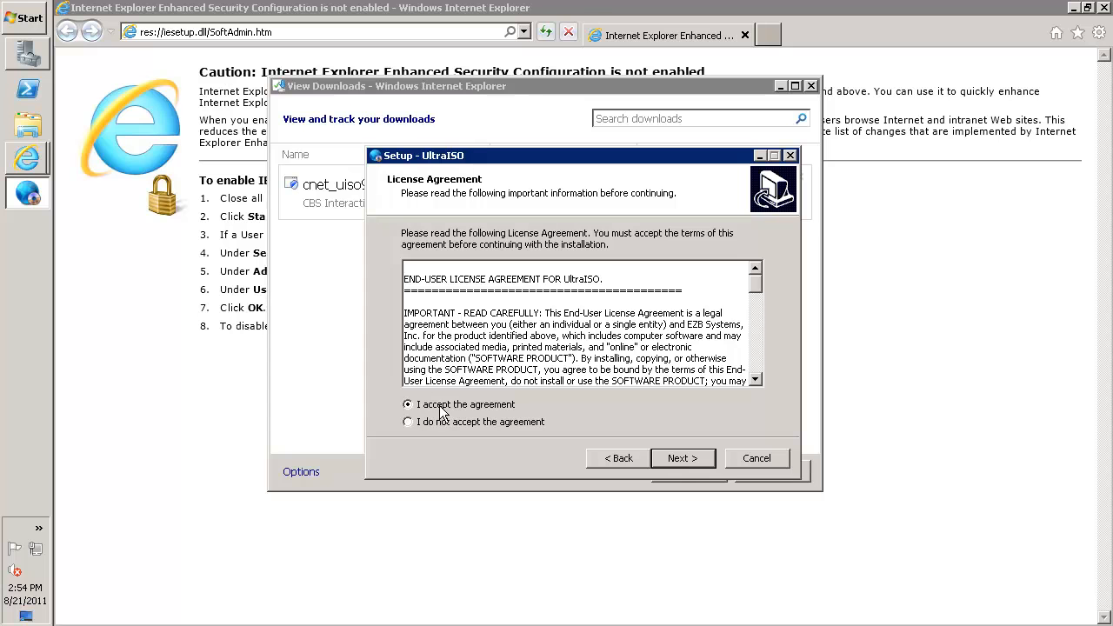
pyautogui.click(689, 464)
pyautogui.click(690, 464)
pyautogui.click(689, 464)
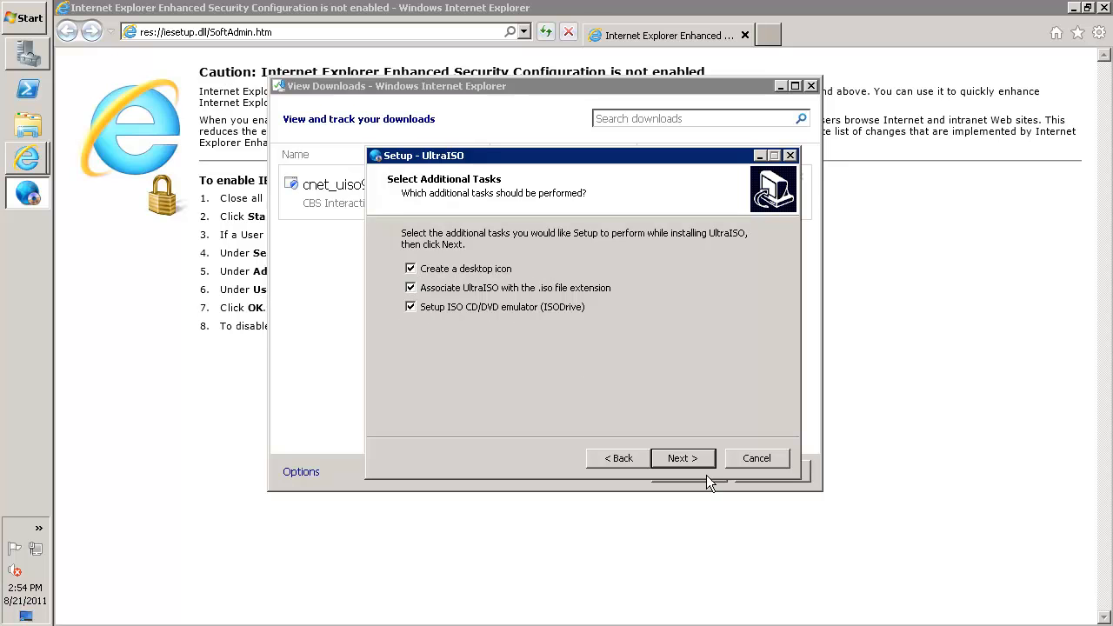
pyautogui.click(686, 459)
pyautogui.click(686, 459)
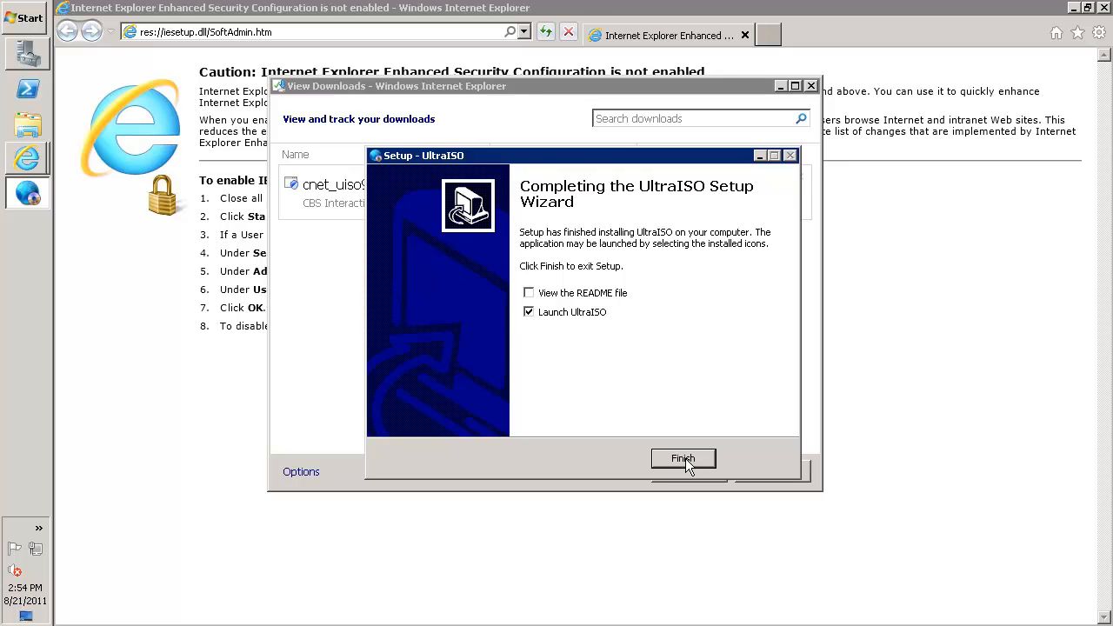
pyautogui.click(684, 459)
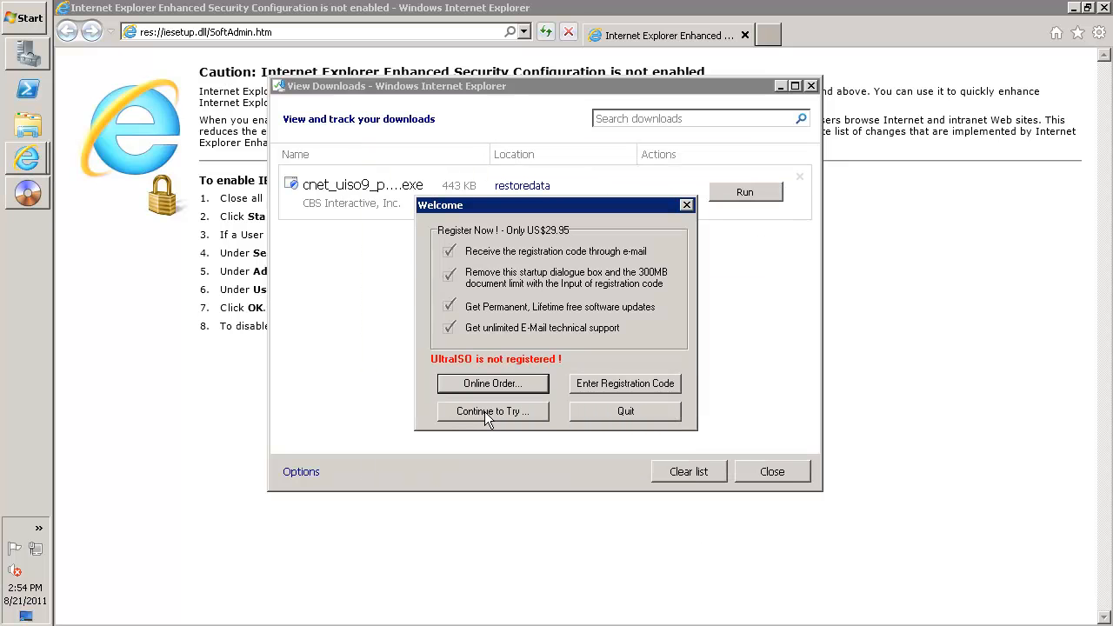
# Continue with the UltraISO trial and open the Virtual Drive settings in its configuration
pyautogui.click(482, 409)
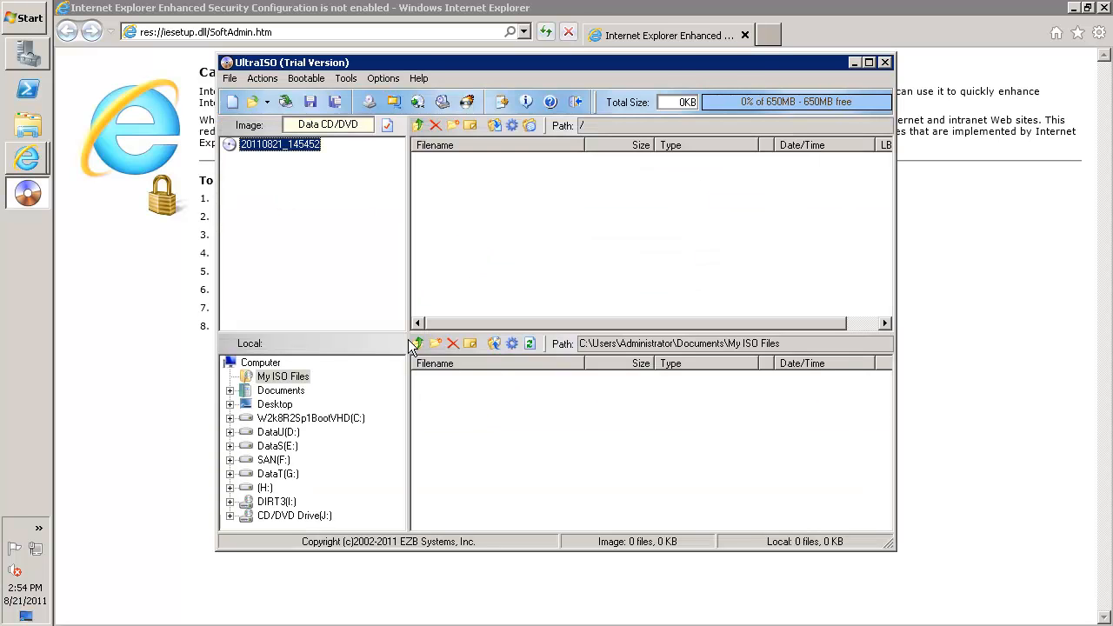
pyautogui.click(382, 78)
pyautogui.click(402, 98)
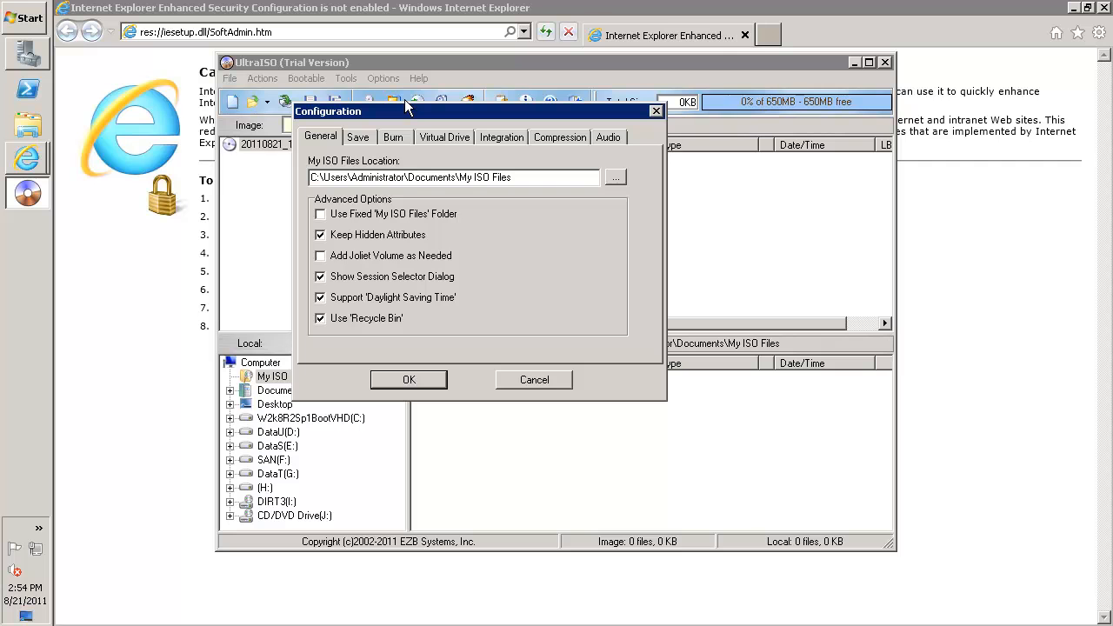
pyautogui.click(441, 136)
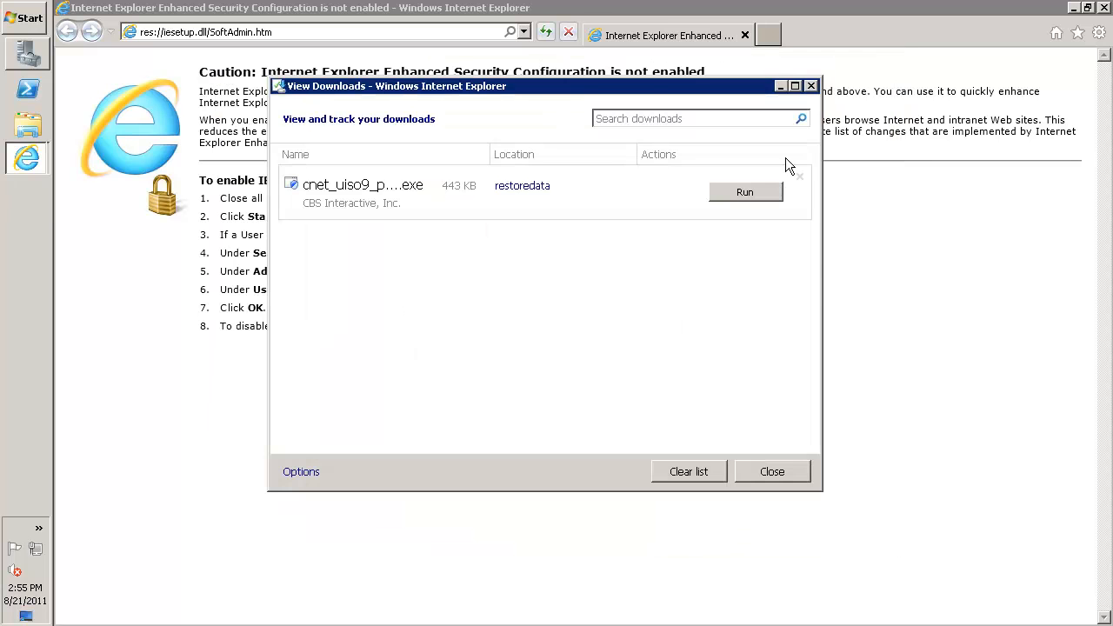
# Close the downloads list, search the web for "adobe reader" and open the Get Flash Player result in a new tab
pyautogui.click(811, 86)
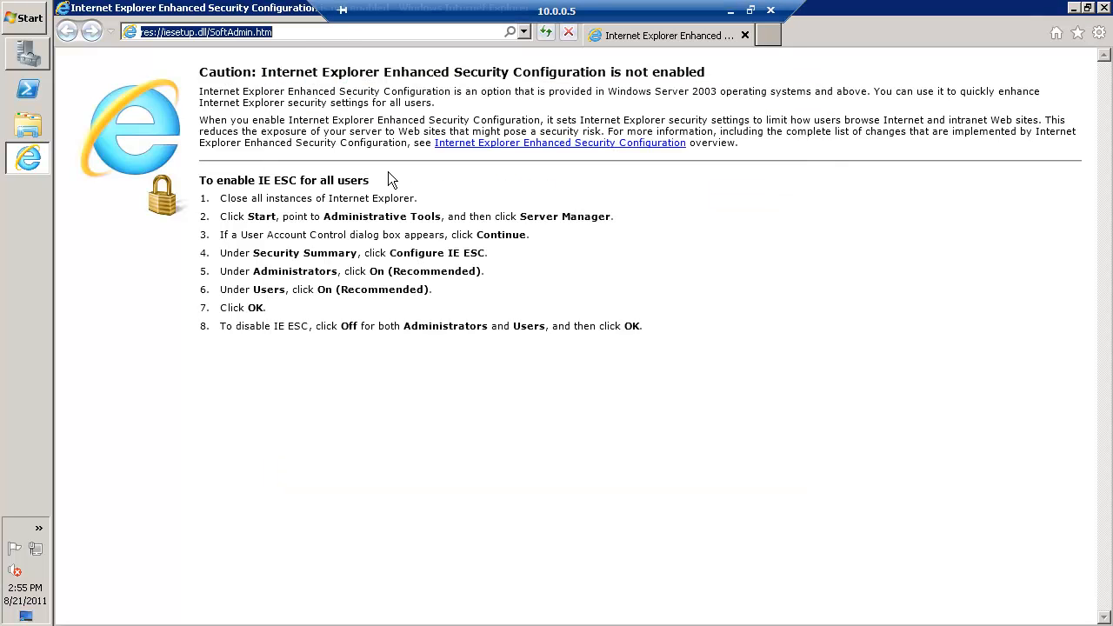
pyautogui.write('ad')
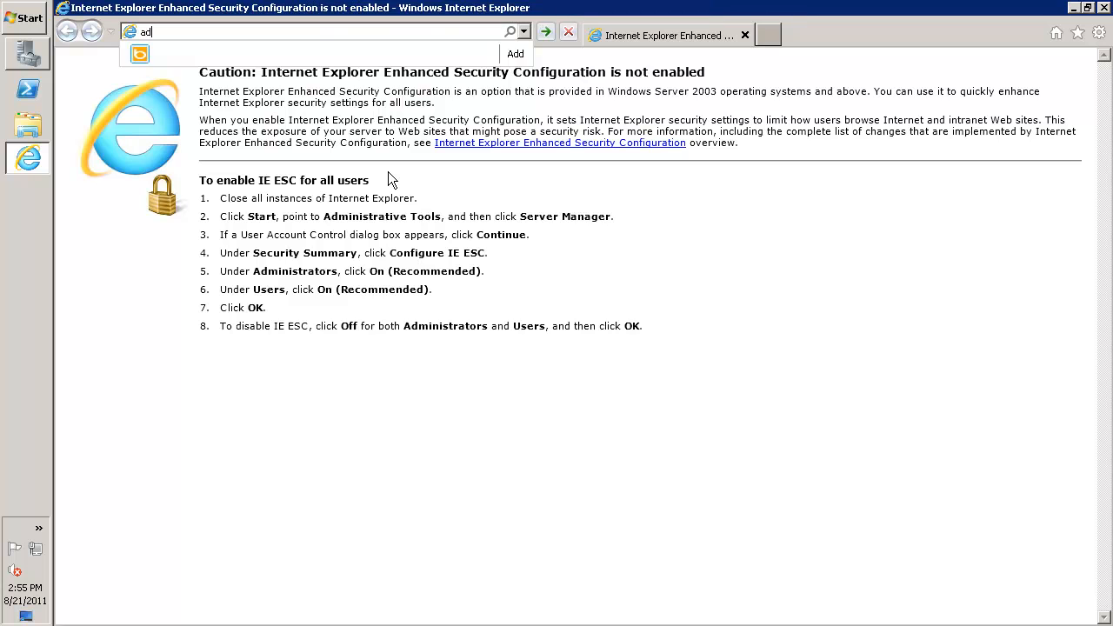
pyautogui.write('obe r')
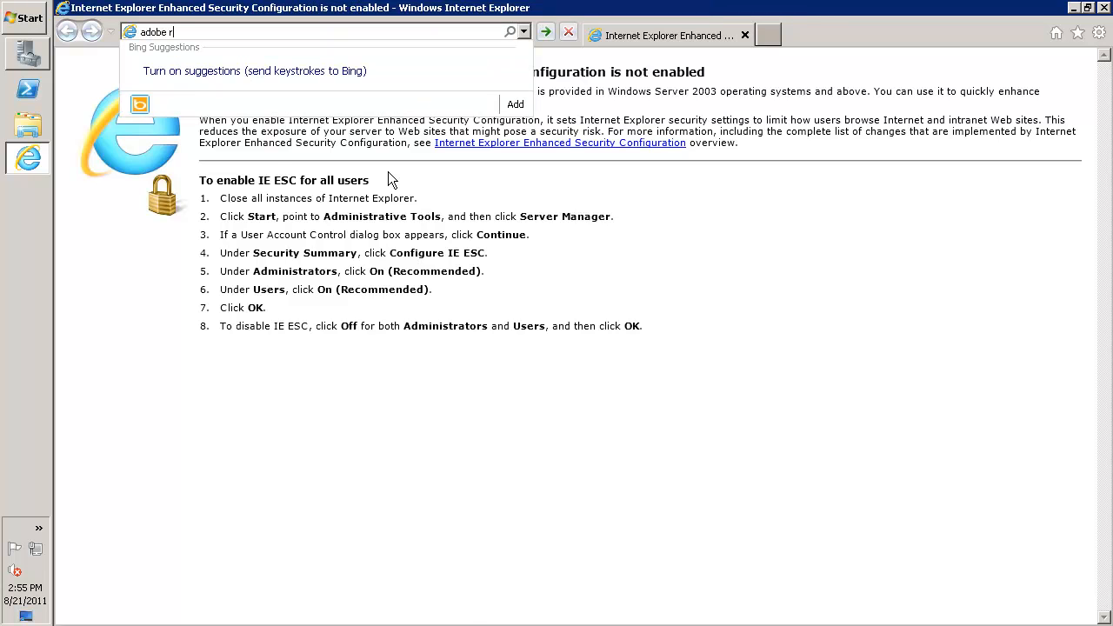
pyautogui.write('eader')
pyautogui.press('Return')
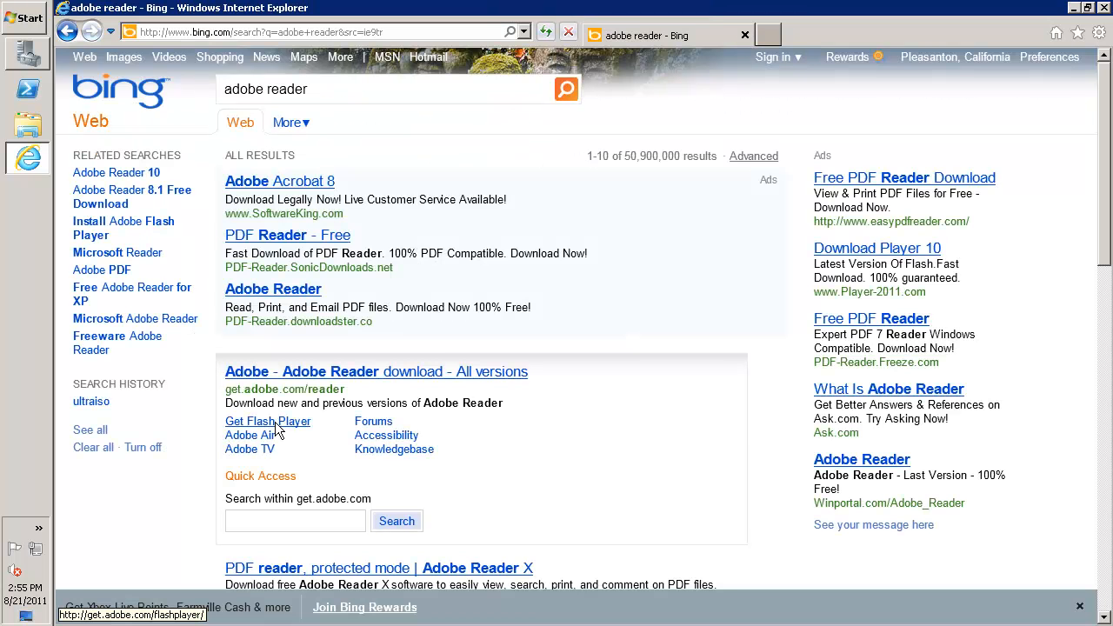
pyautogui.rightClick(277, 430)
pyautogui.click(354, 184)
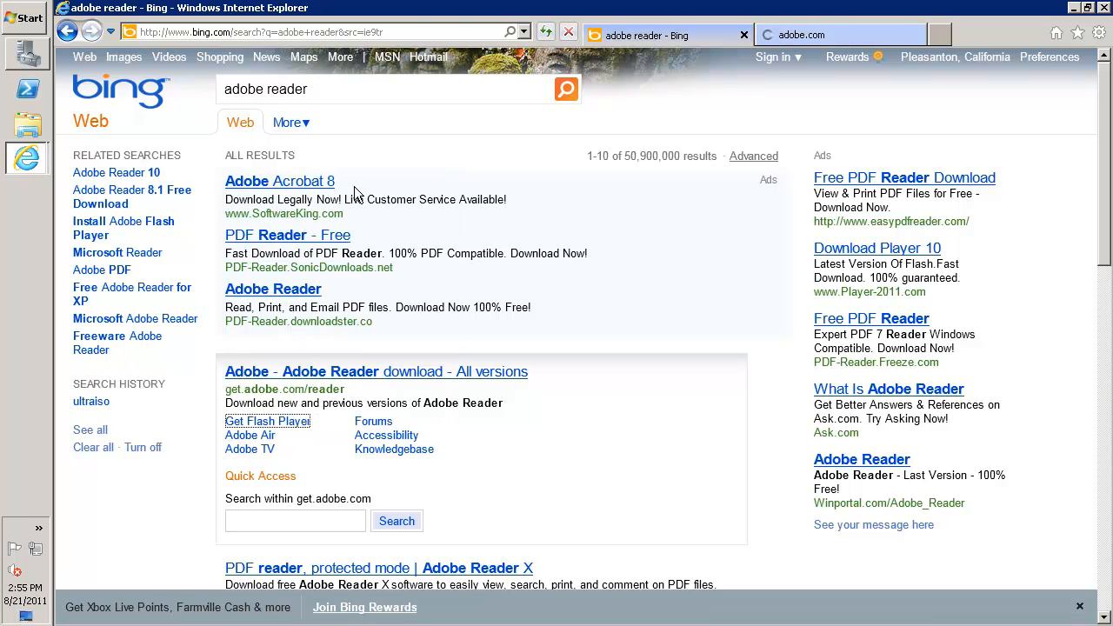
# Open the Adobe Reader download page, exclude the optional Google Toolbar, and download and run the Adobe Reader X installer
pyautogui.click(337, 374)
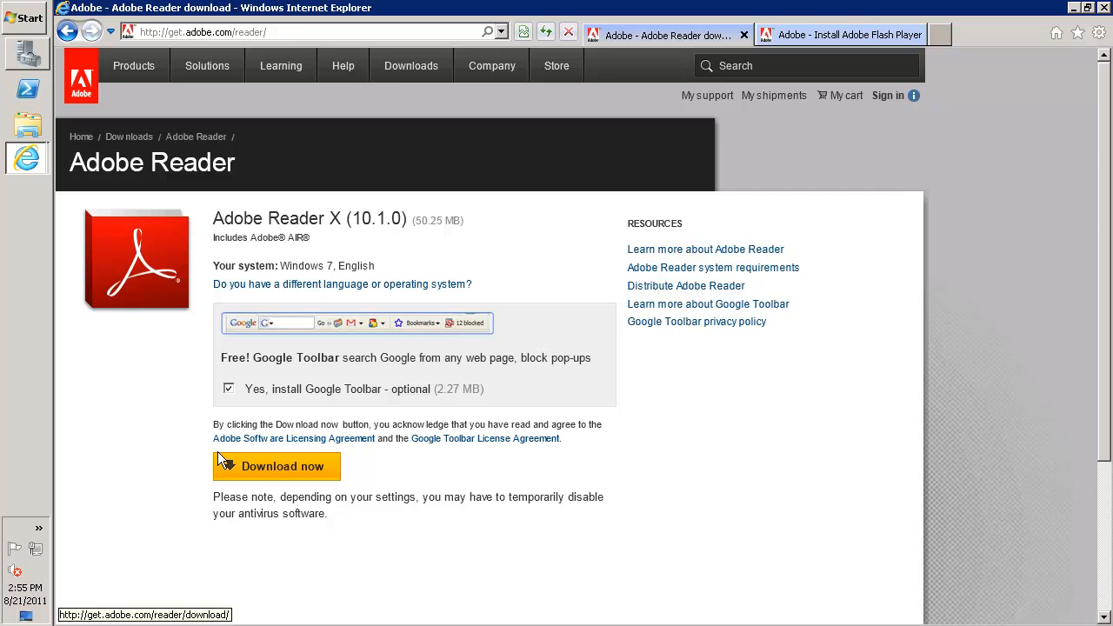
pyautogui.click(228, 389)
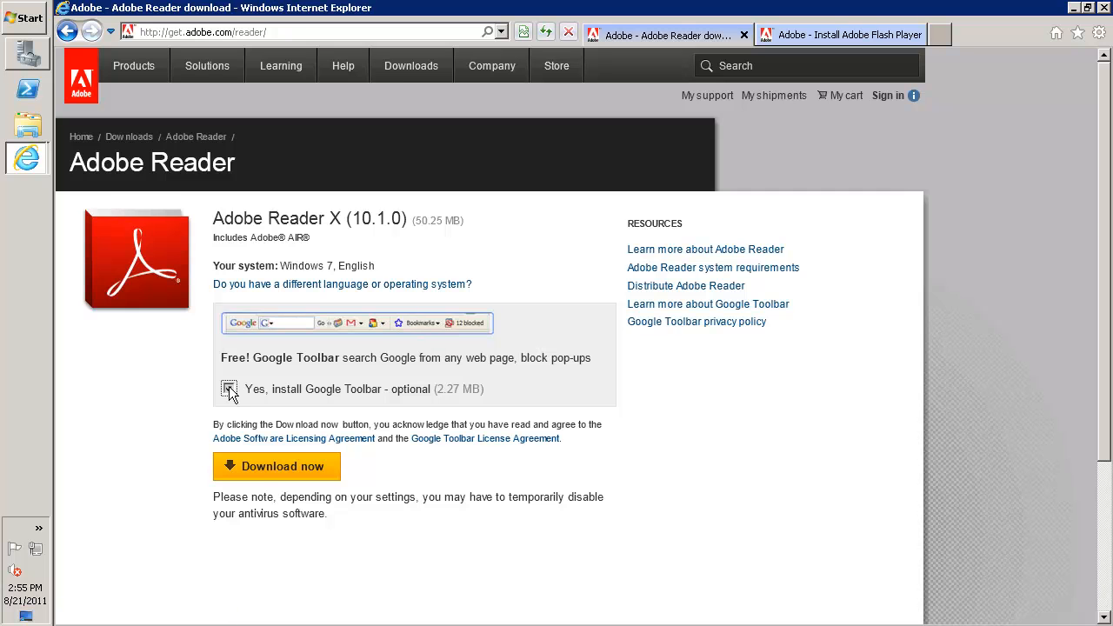
pyautogui.click(258, 466)
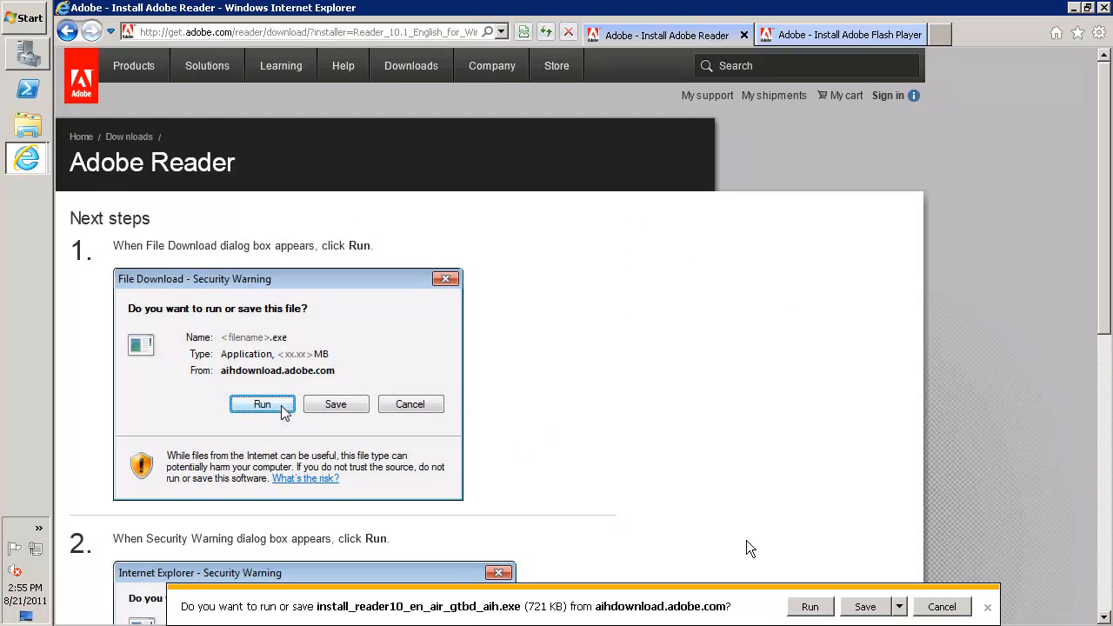
pyautogui.click(810, 604)
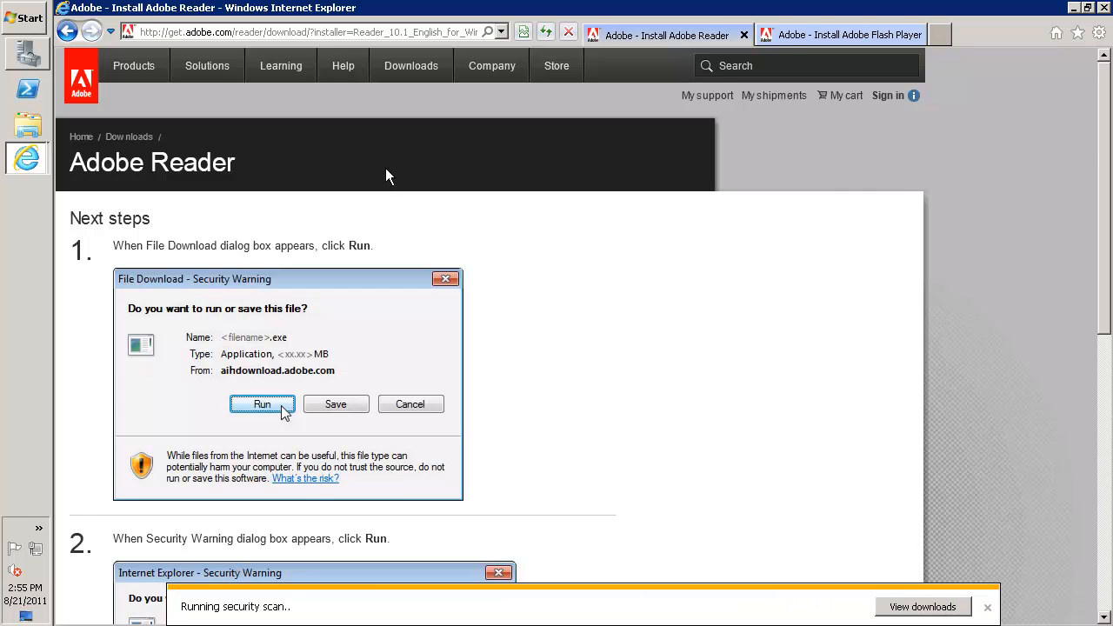
# On the Adobe Flash Player page, exclude the optional Google Toolbar, and download and run the Flash Player installer
pyautogui.click(787, 36)
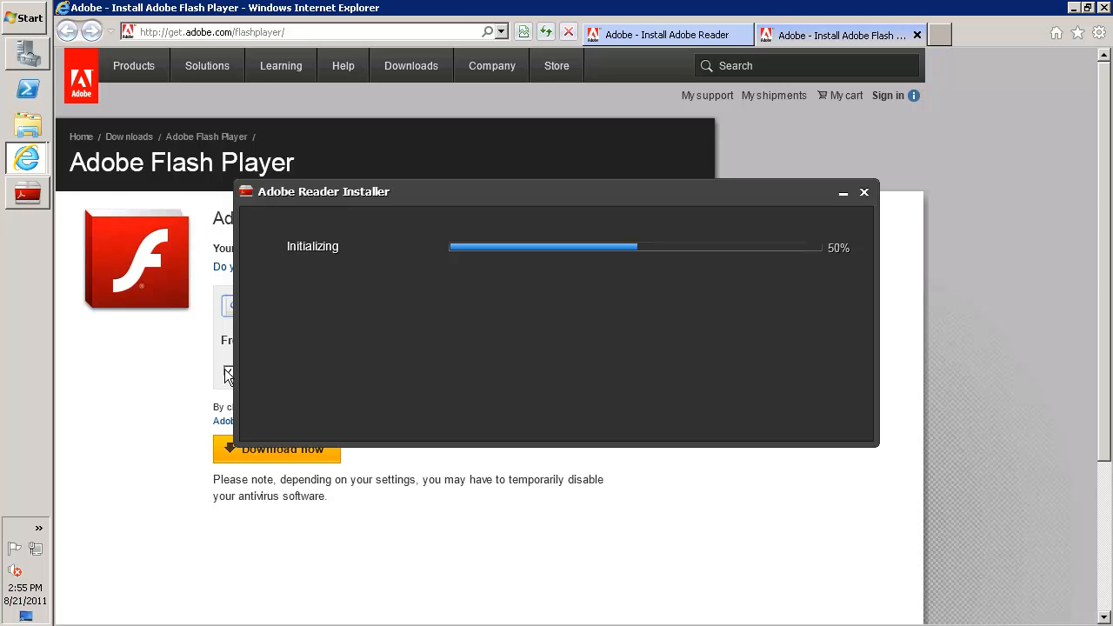
pyautogui.click(228, 372)
pyautogui.click(280, 459)
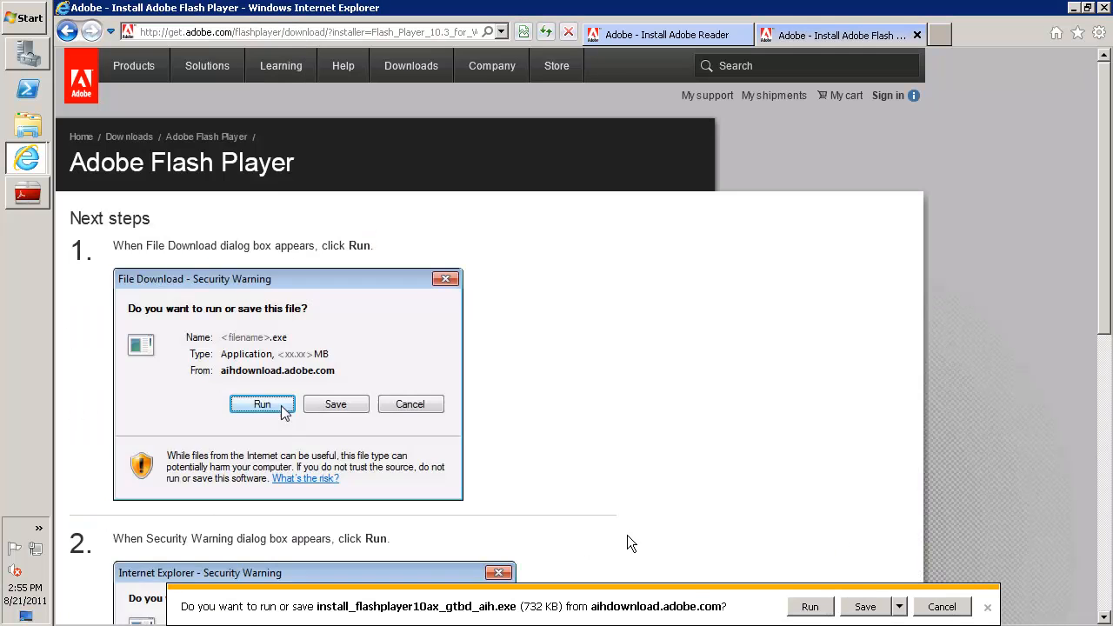
pyautogui.click(812, 611)
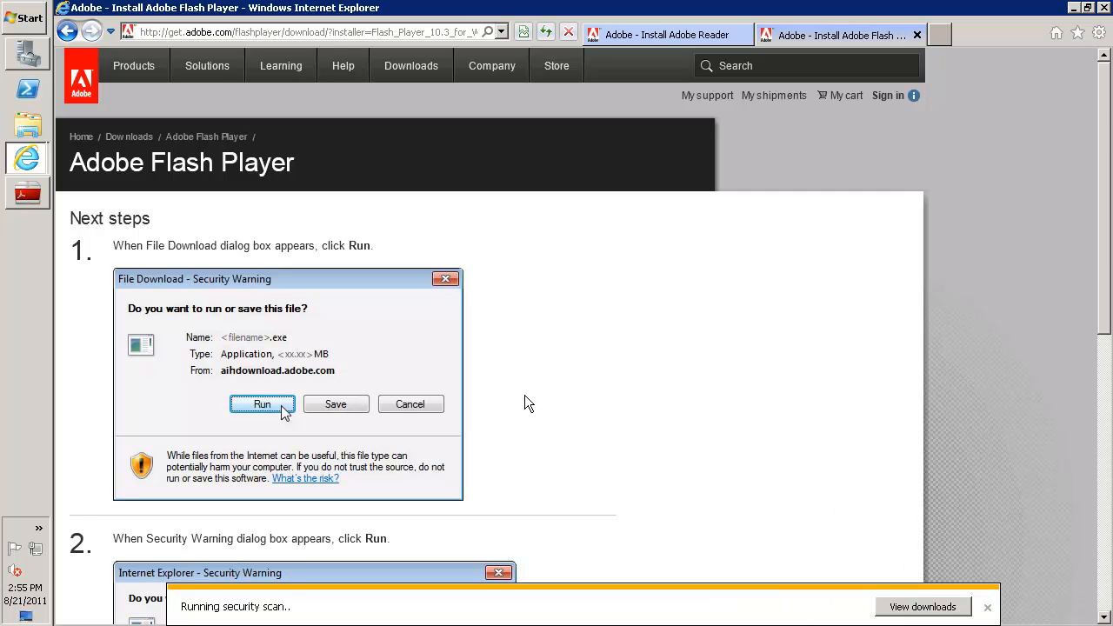
# Minimize the browser and move the Flash Player installer window aside to uncover the Adobe Reader Installer
pyautogui.click(676, 35)
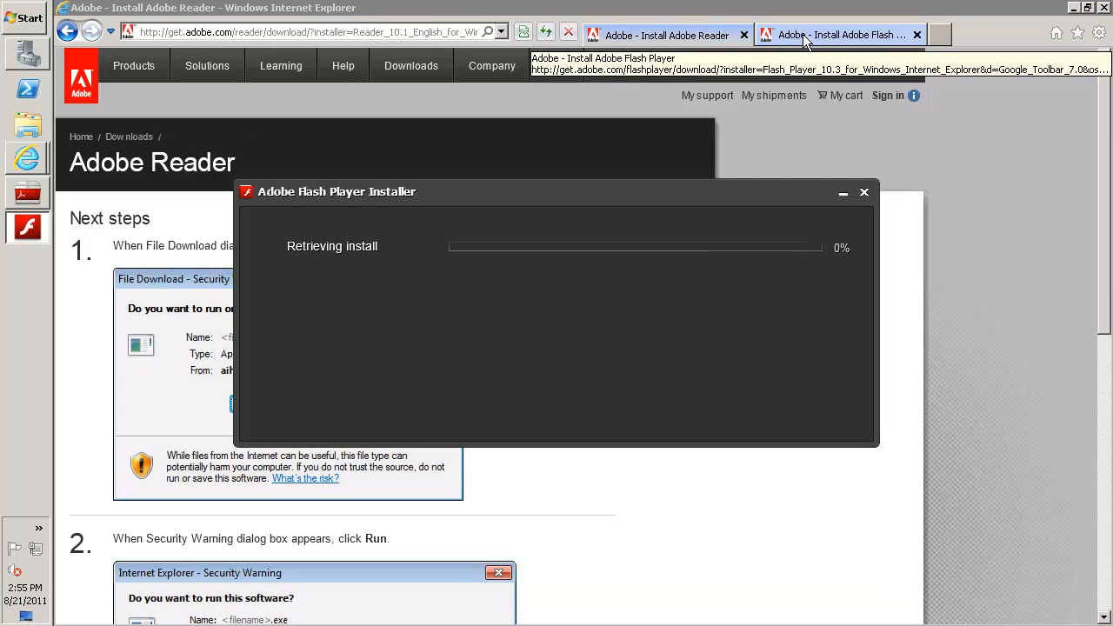
pyautogui.moveTo(595, 191); pyautogui.dragTo(537, 197)
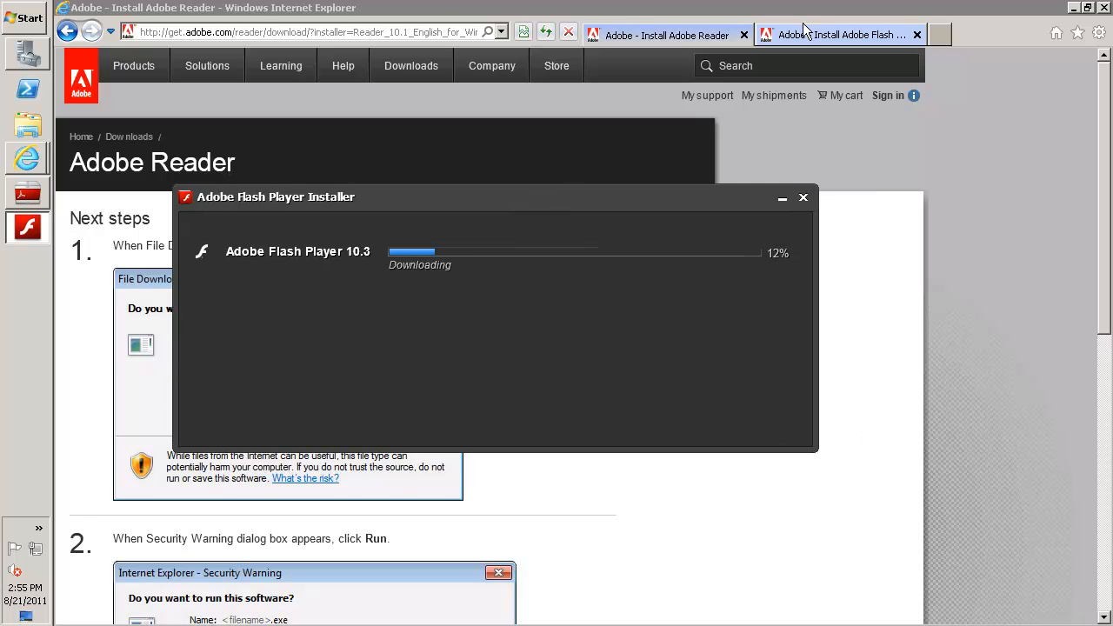
pyautogui.click(1074, 7)
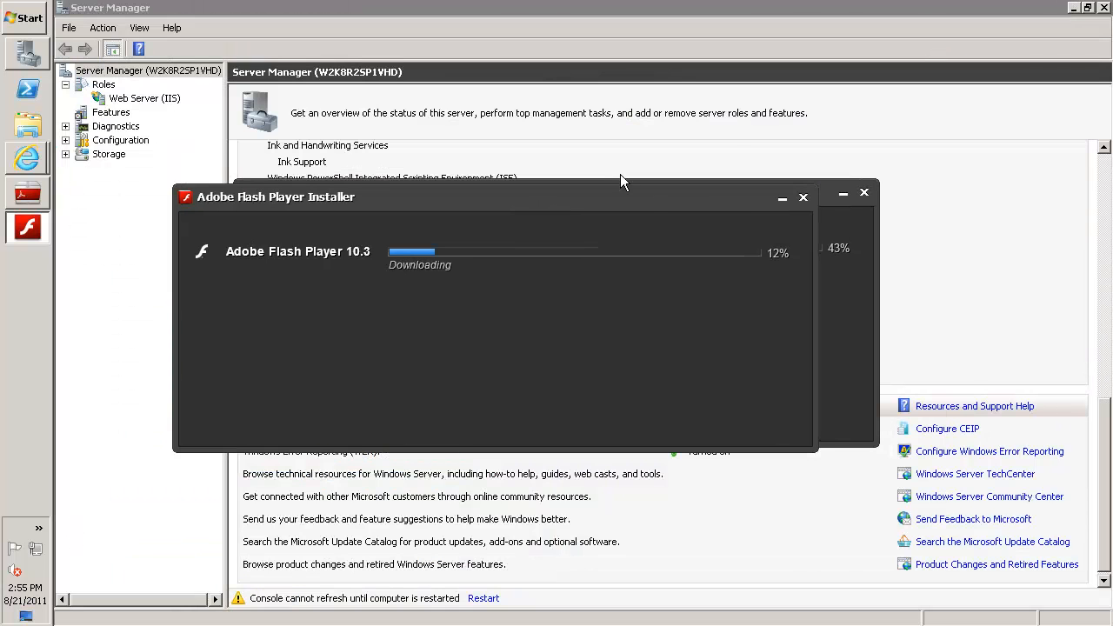
pyautogui.moveTo(644, 198); pyautogui.dragTo(485, 113)
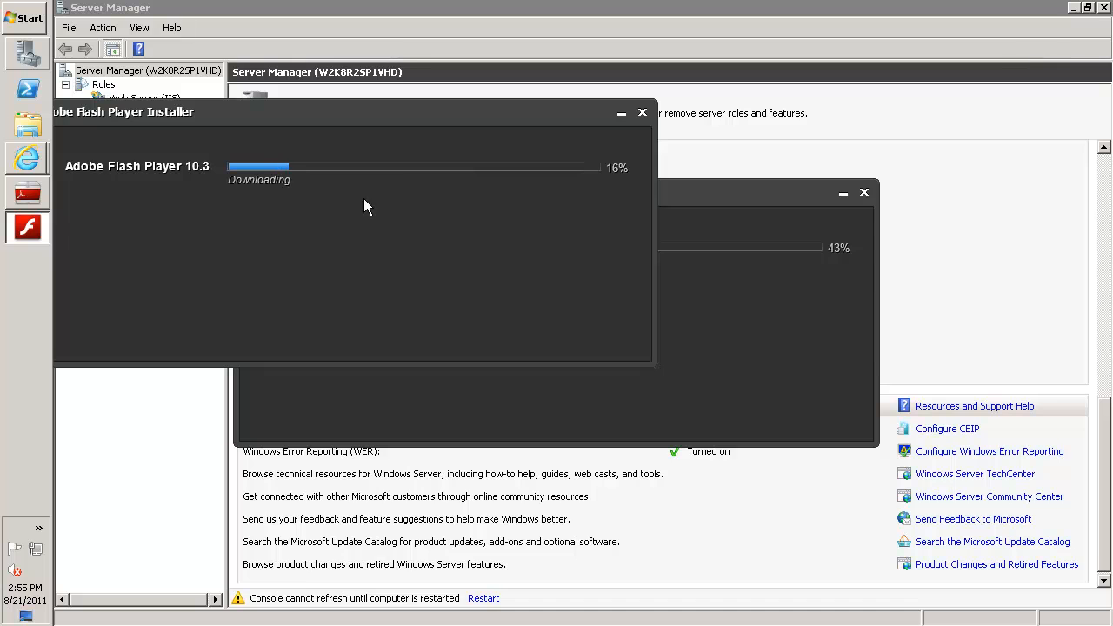
# Return to the browser, search for "jave" in a new tab and open the Downloads link of java.com
pyautogui.click(27, 158)
pyautogui.click(130, 146)
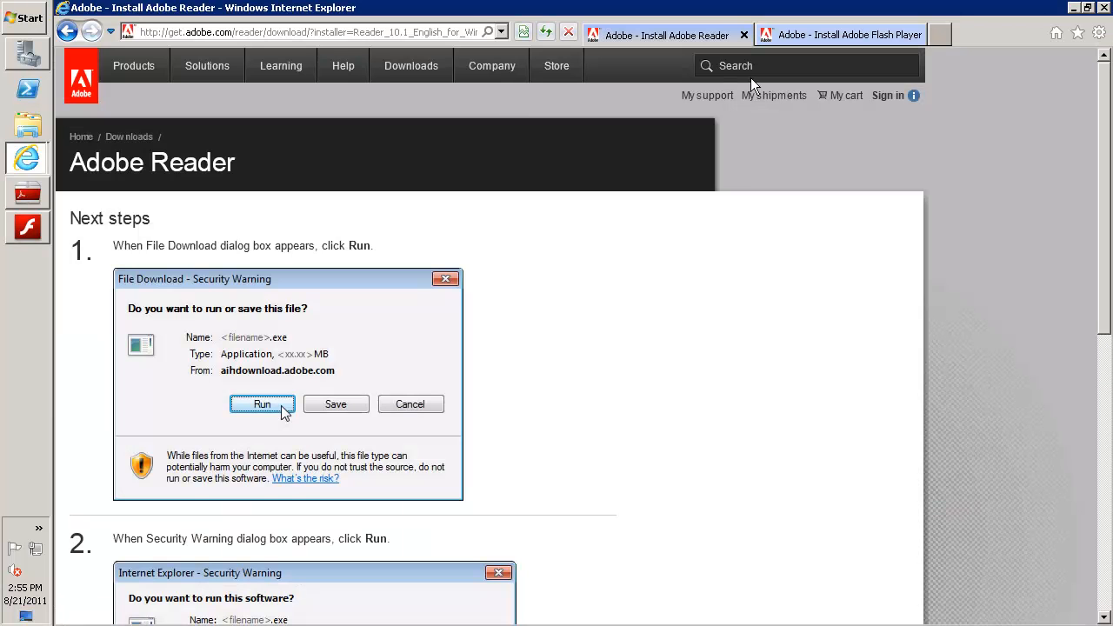
pyautogui.click(945, 36)
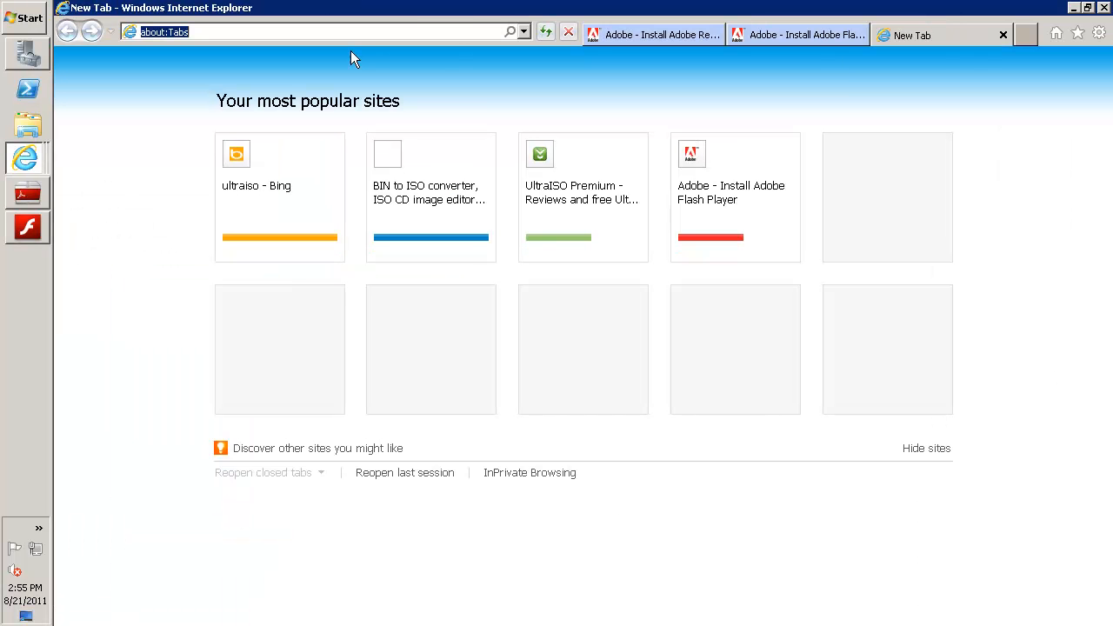
pyautogui.write('javel')
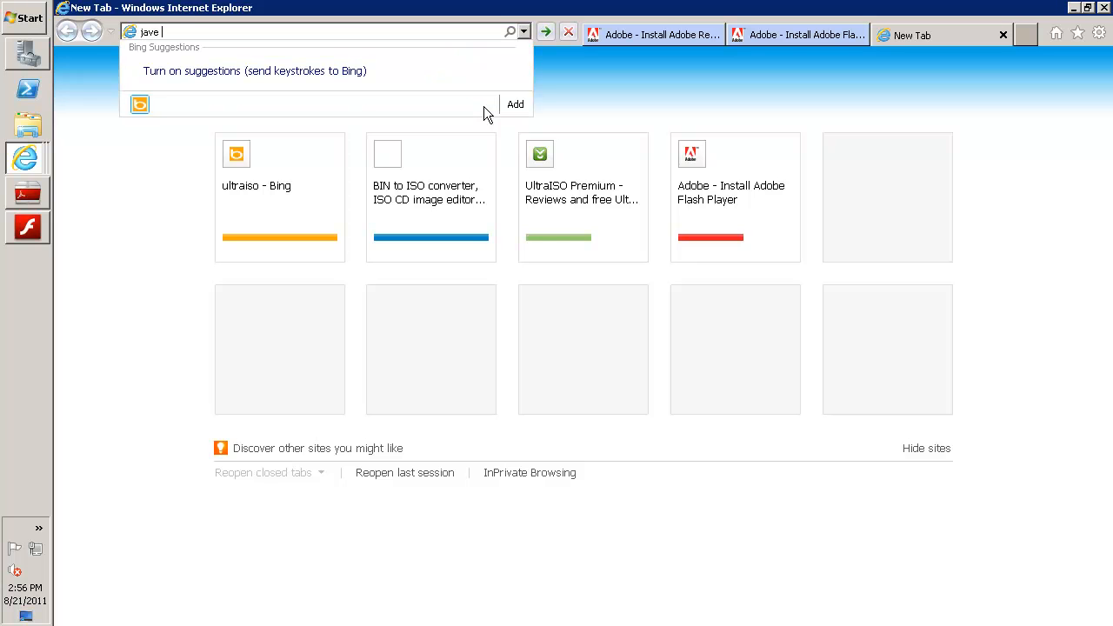
pyautogui.press('Return')
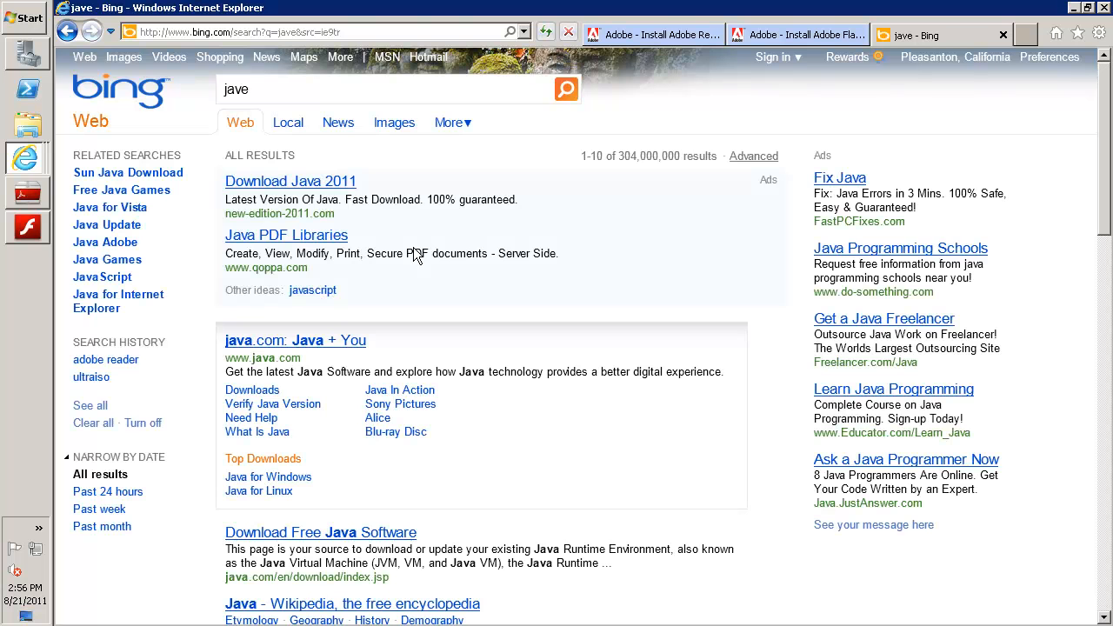
pyautogui.click(259, 391)
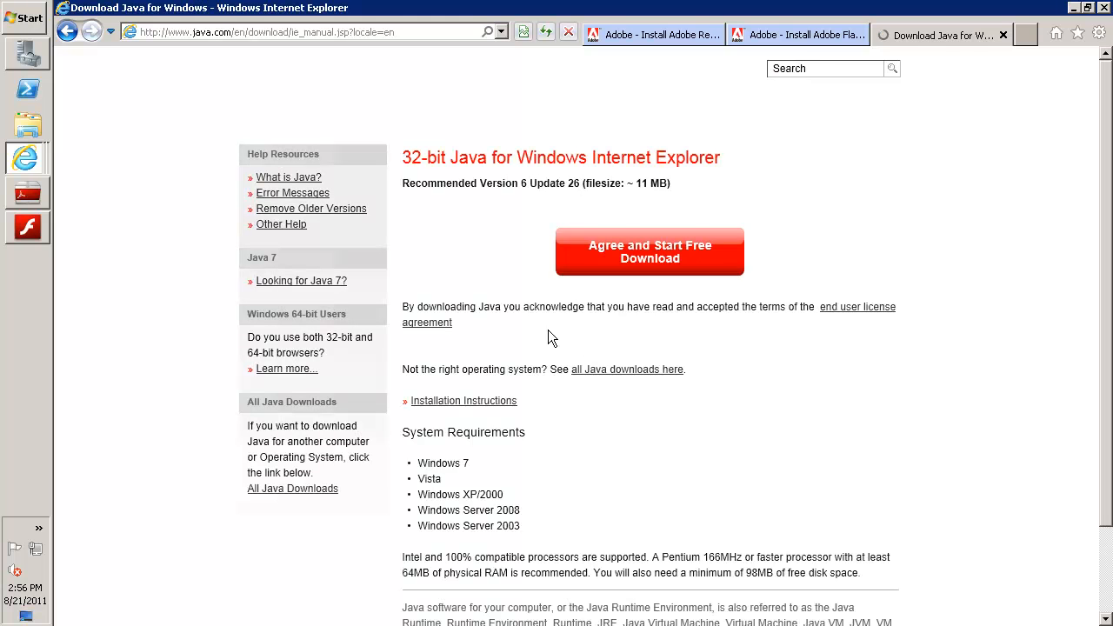
# Download and run the 32-bit Java installer jre-6u26-windows-i586-iftw.exe, accepting its license to start the installation
pyautogui.click(661, 261)
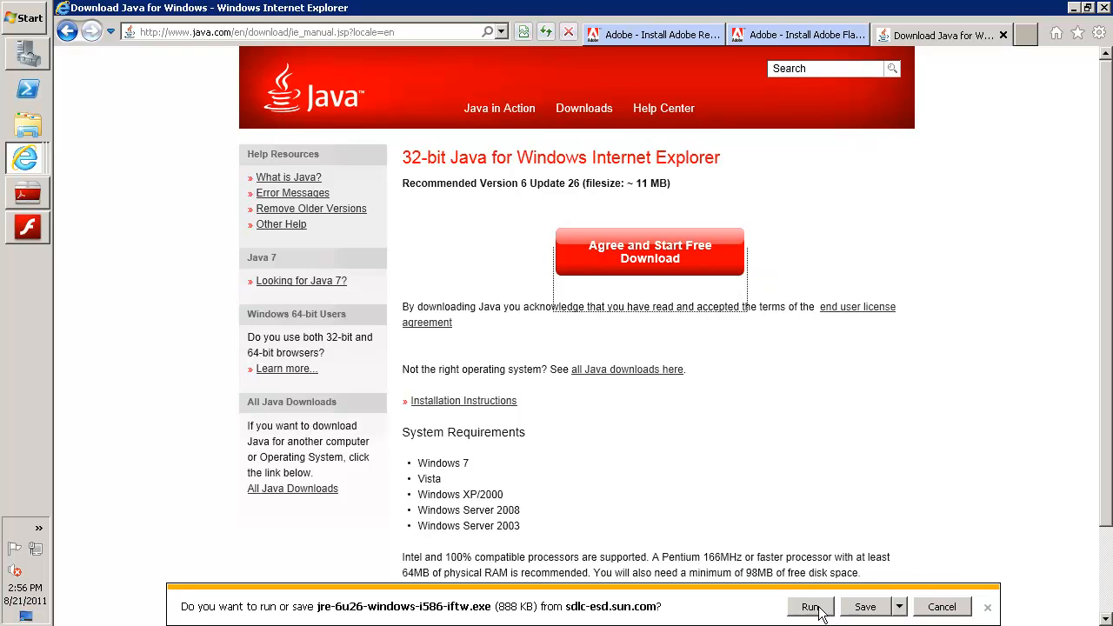
pyautogui.click(810, 607)
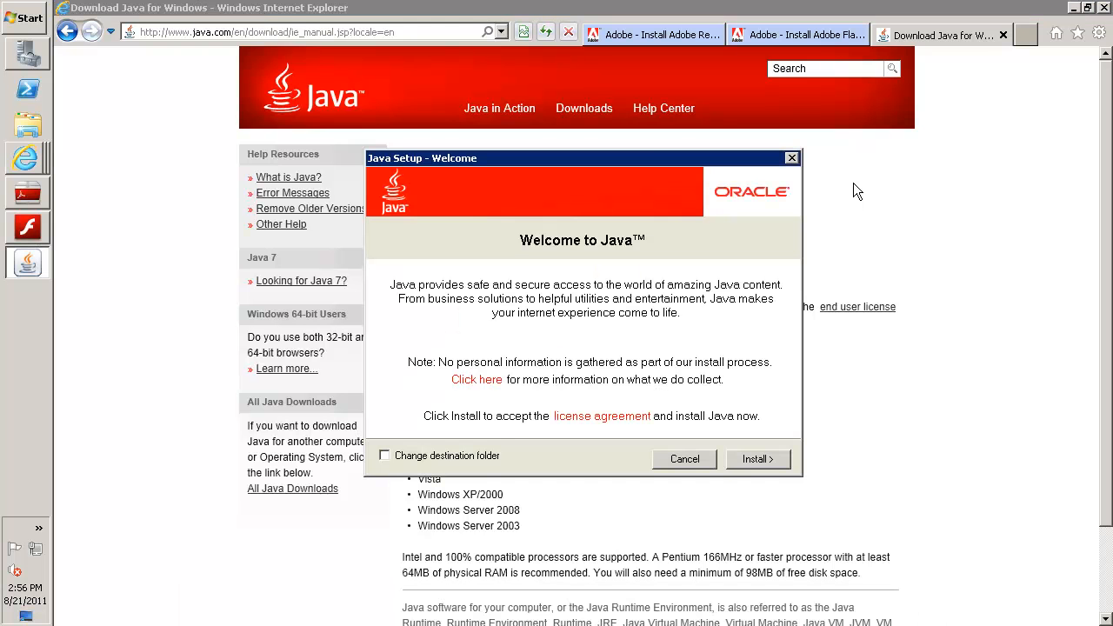
pyautogui.click(764, 459)
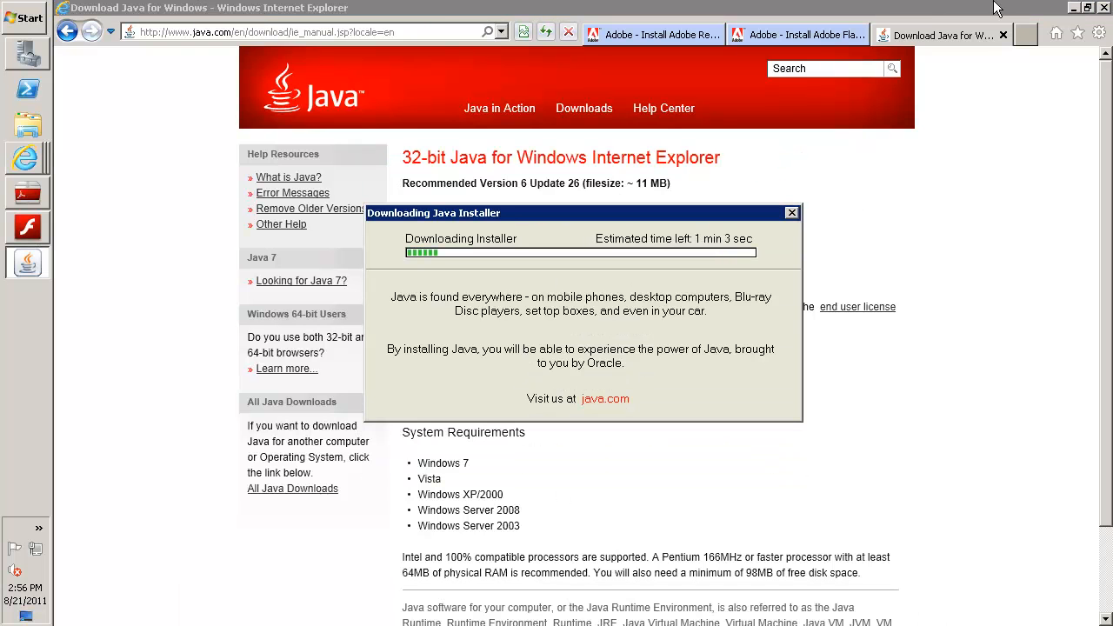
# Minimize the browser, move the Java download window out of the way and close the completed Flash Player installer
pyautogui.click(1072, 7)
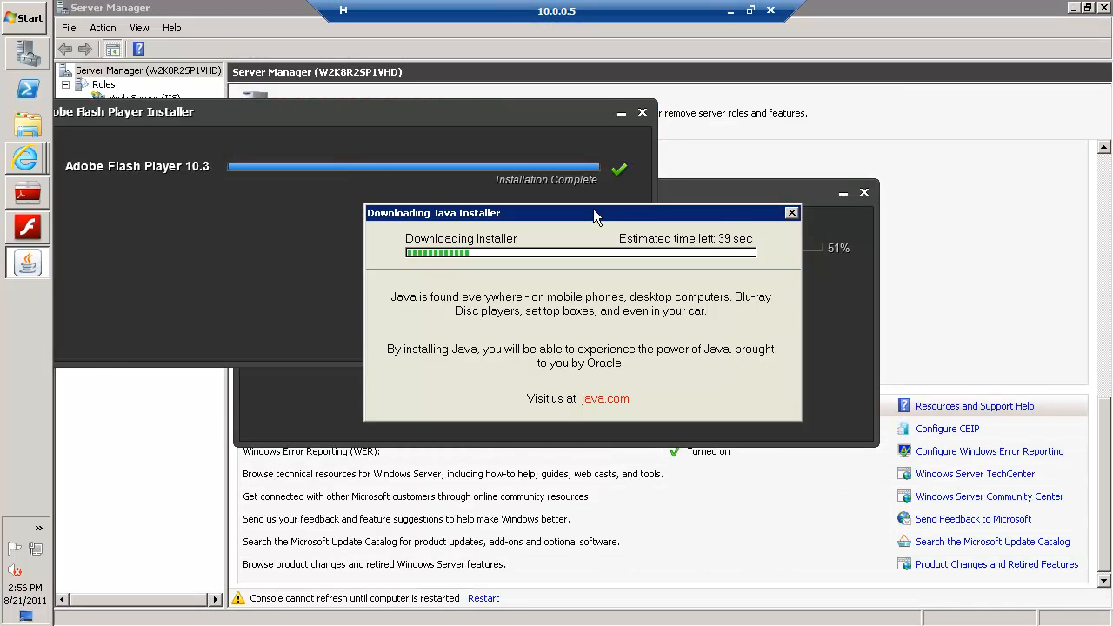
pyautogui.moveTo(593, 208); pyautogui.dragTo(541, 370)
pyautogui.click(592, 336)
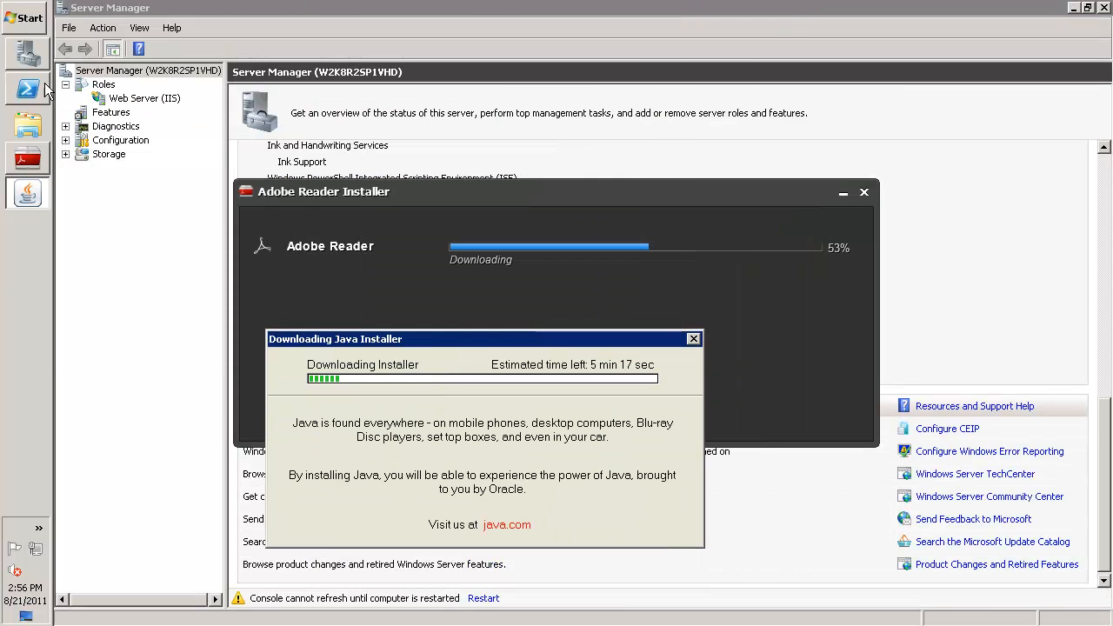
# Browse to the DataU (D:) drive and run the EasyBCD 2.1 setup file, allowing it despite the unverified publisher
pyautogui.click(26, 126)
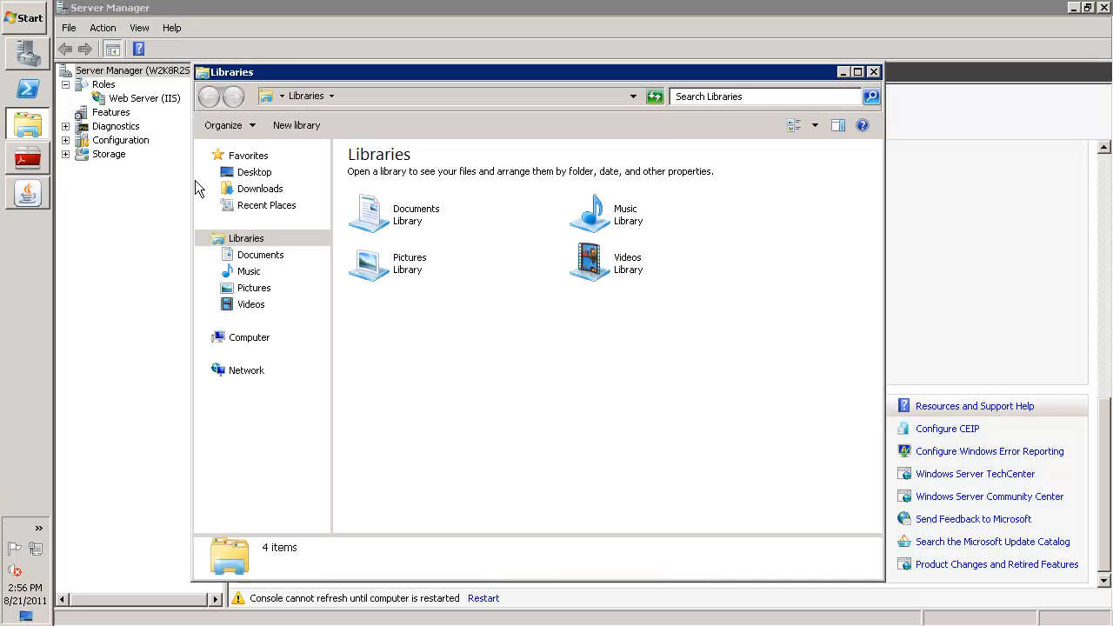
pyautogui.click(250, 337)
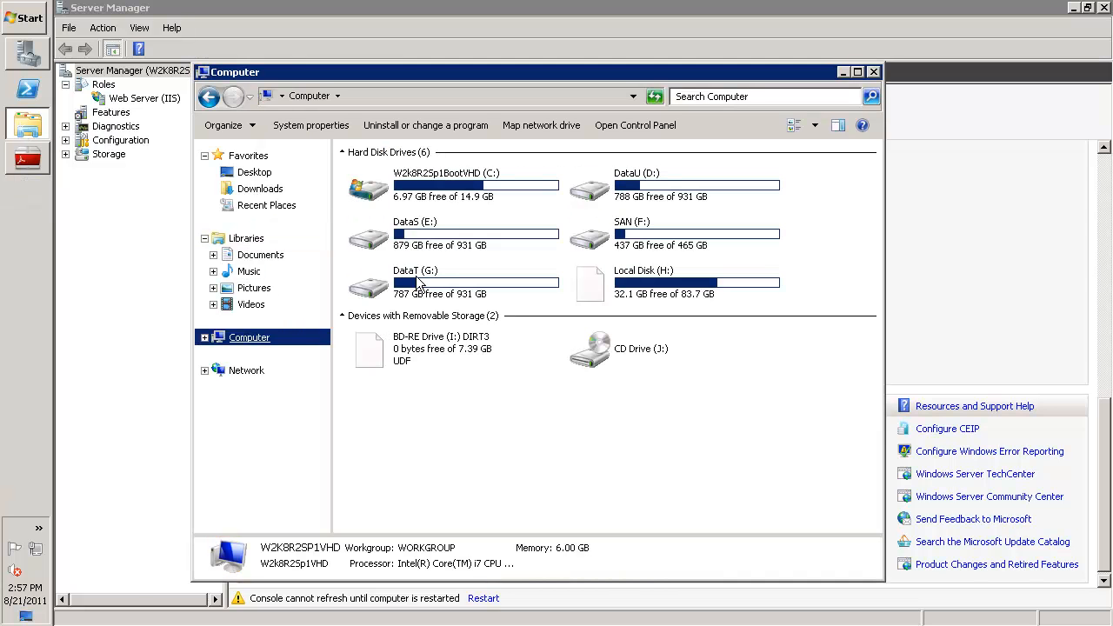
pyautogui.click(204, 338)
pyautogui.click(252, 371)
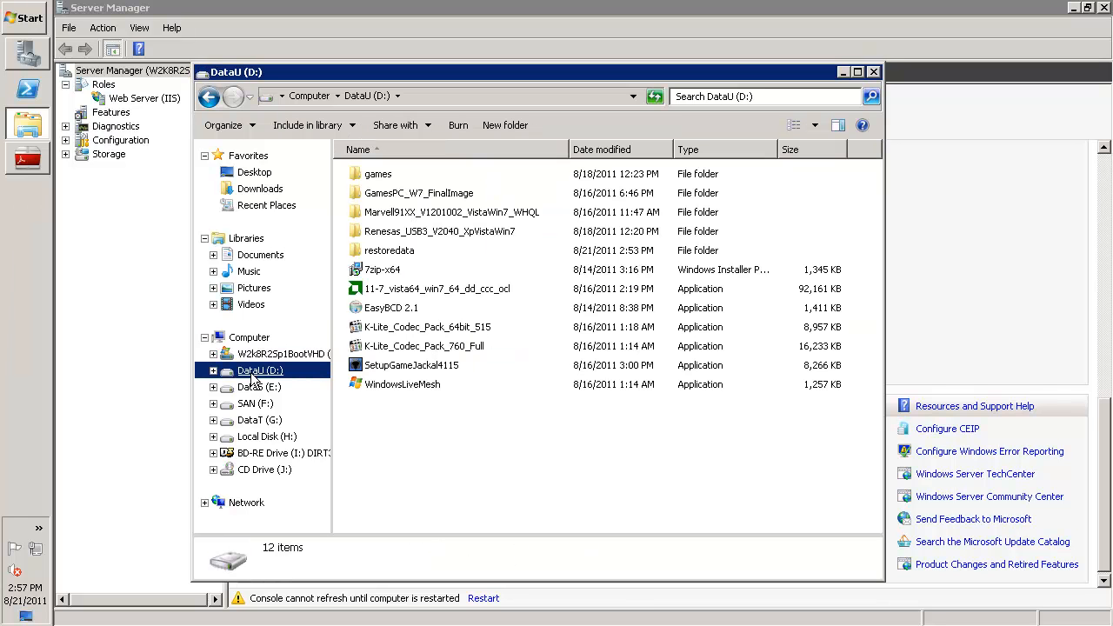
pyautogui.click(406, 311)
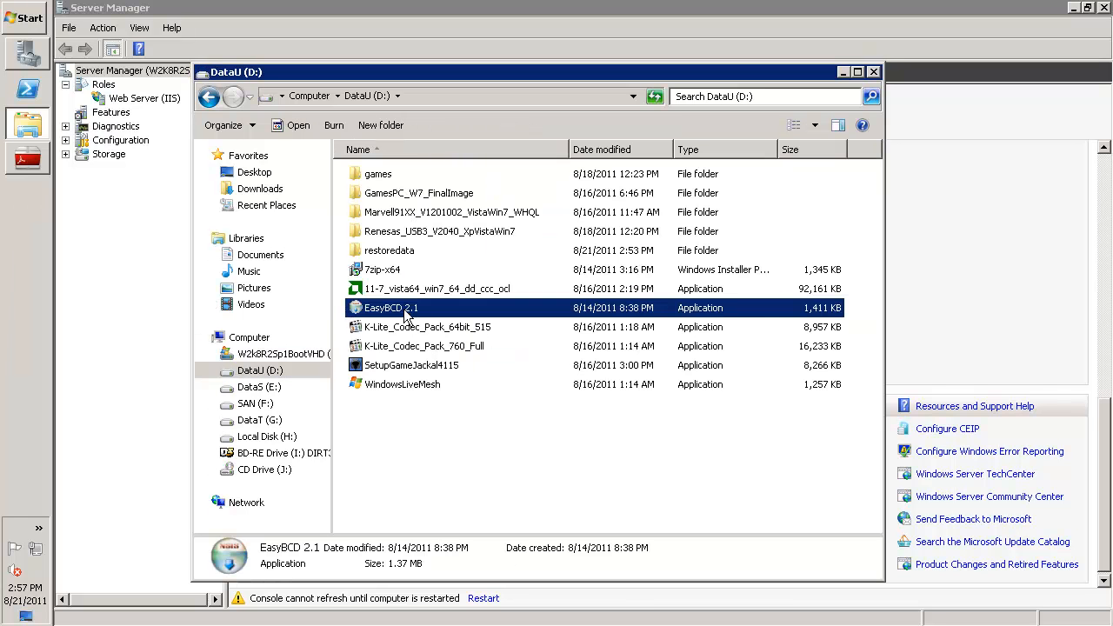
pyautogui.doubleClick(405, 315)
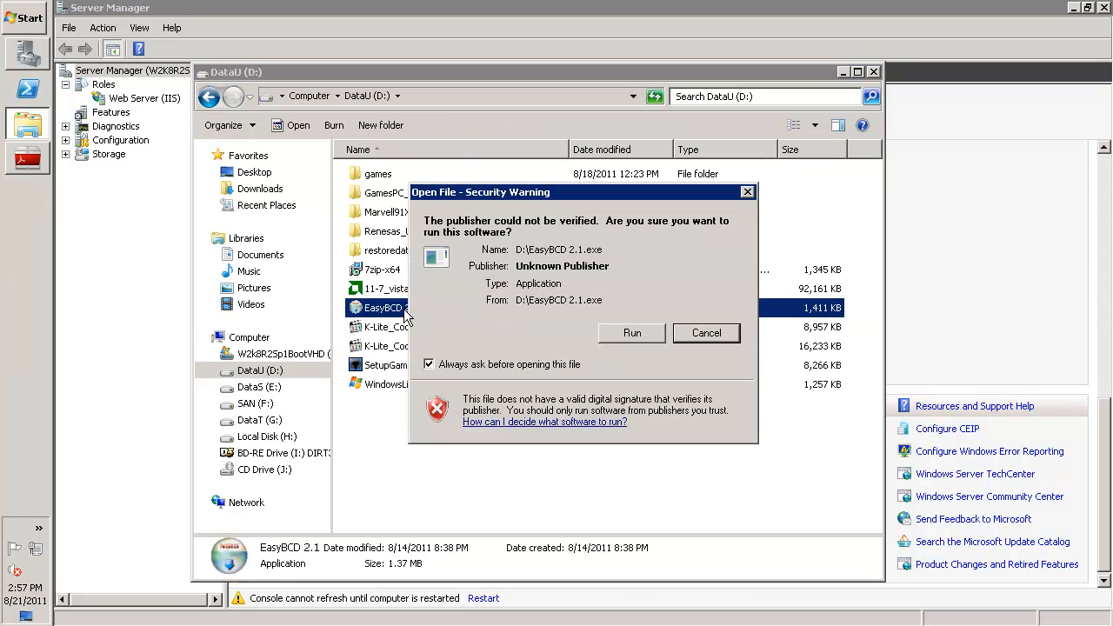
pyautogui.click(626, 333)
# Accept the EasyBCD 2.1 license, install it in the default folder, and finish the setup with Run EasyBCD 2.1 enabled
pyautogui.click(683, 458)
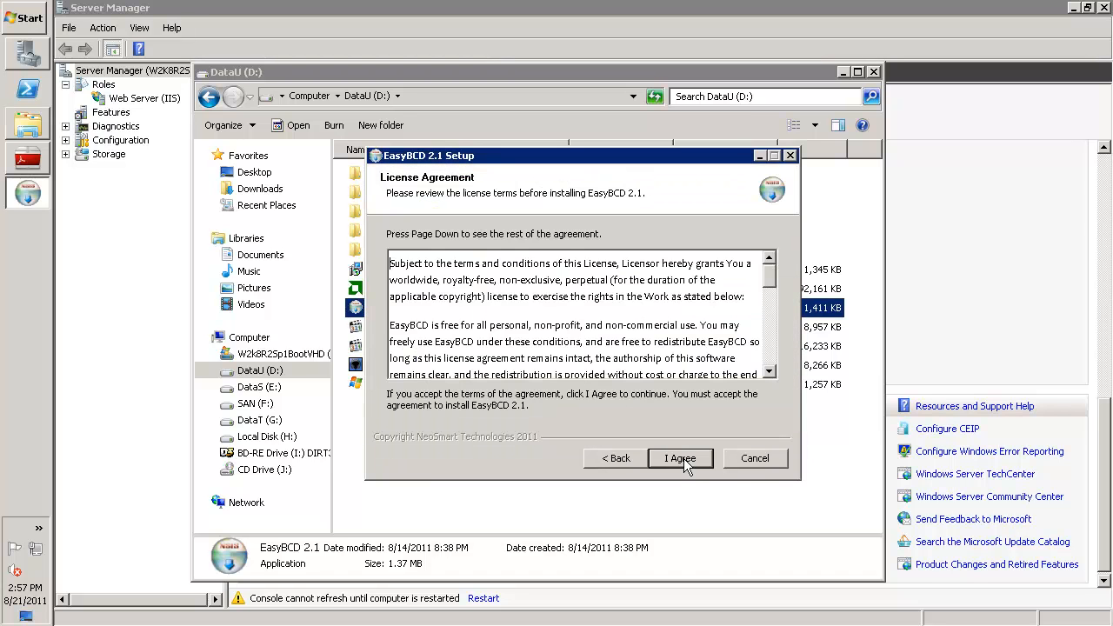
pyautogui.click(684, 460)
pyautogui.click(683, 461)
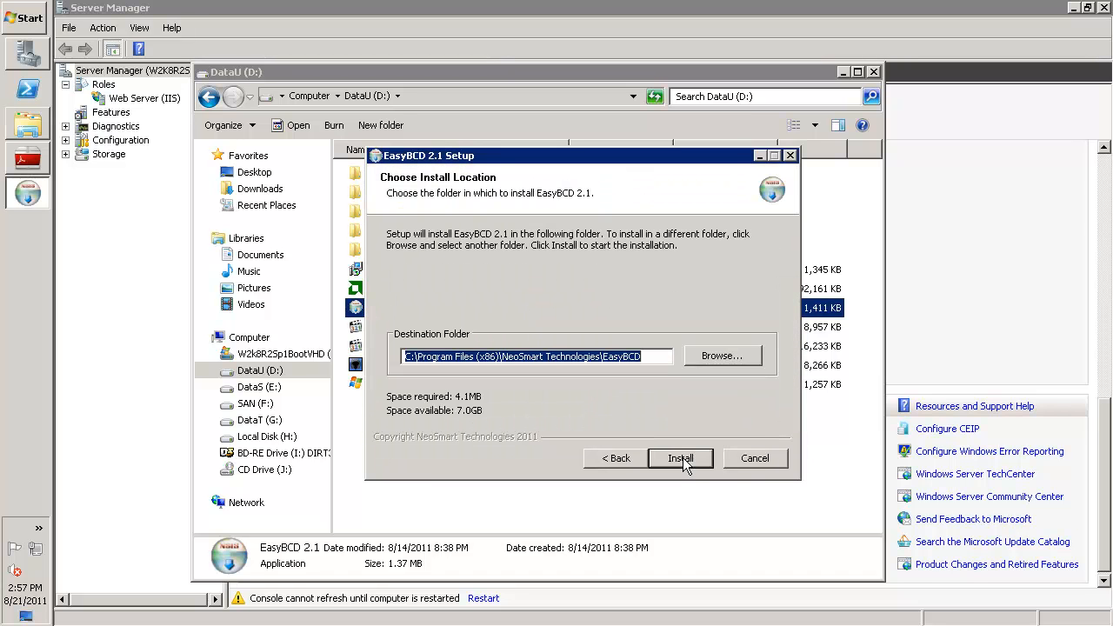
pyautogui.click(683, 461)
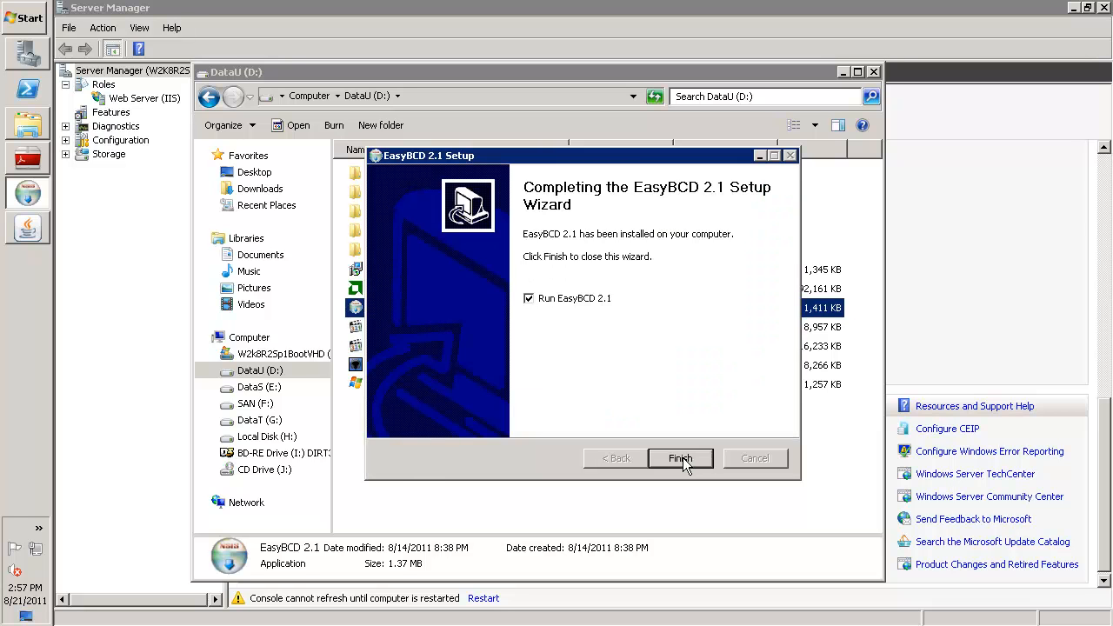
pyautogui.click(681, 459)
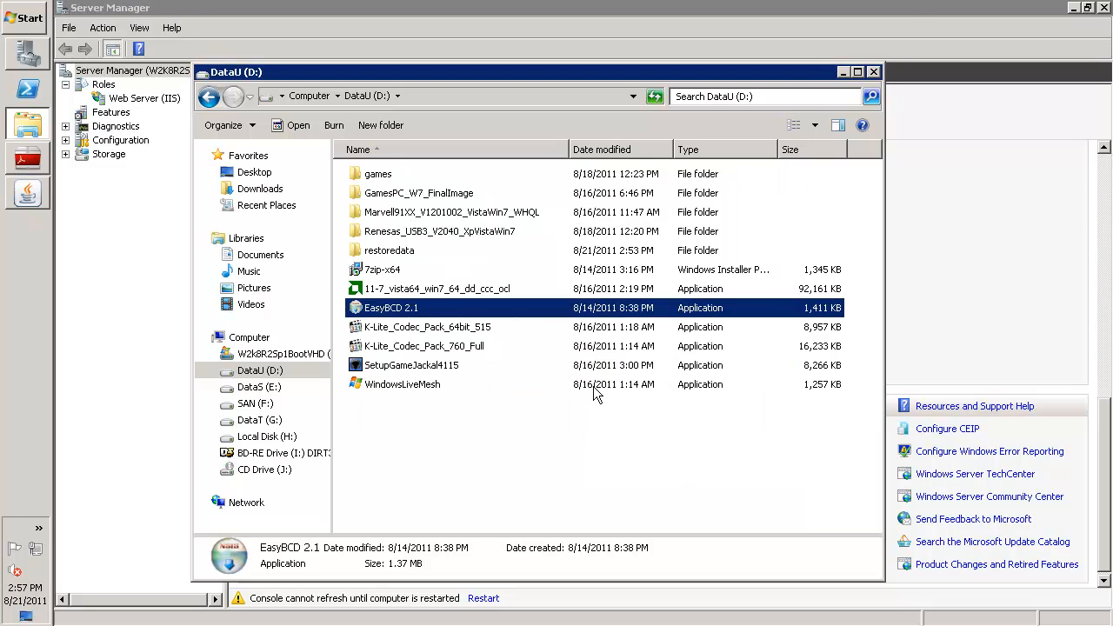
# Close the DataU (D:) window and make Windows 7 the default entry in EasyBCD's boot menu
pyautogui.click(873, 71)
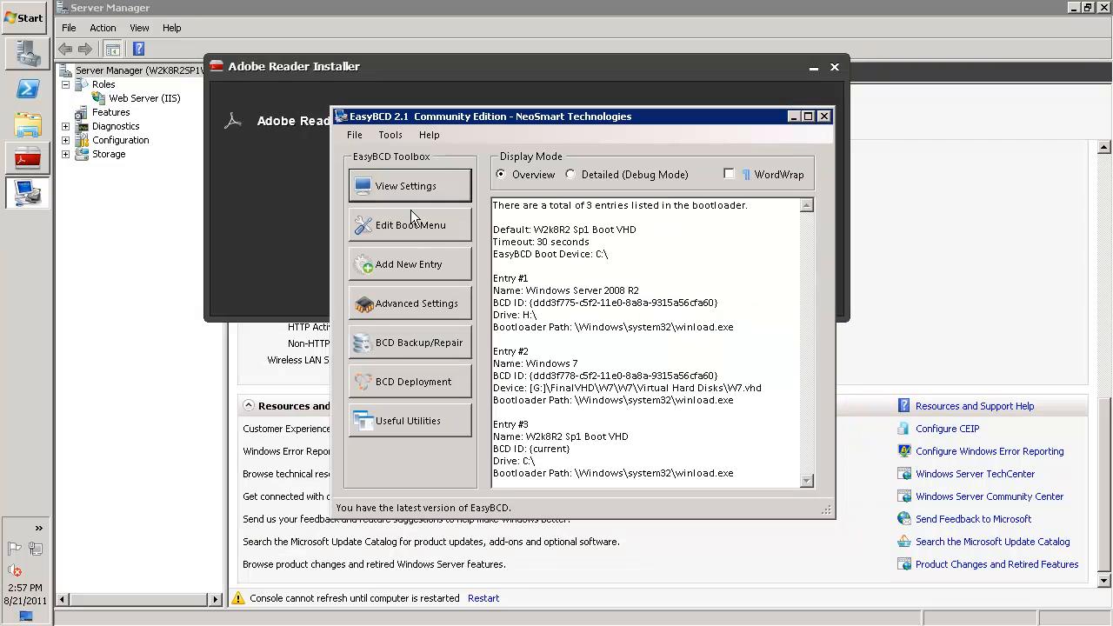
pyautogui.click(409, 224)
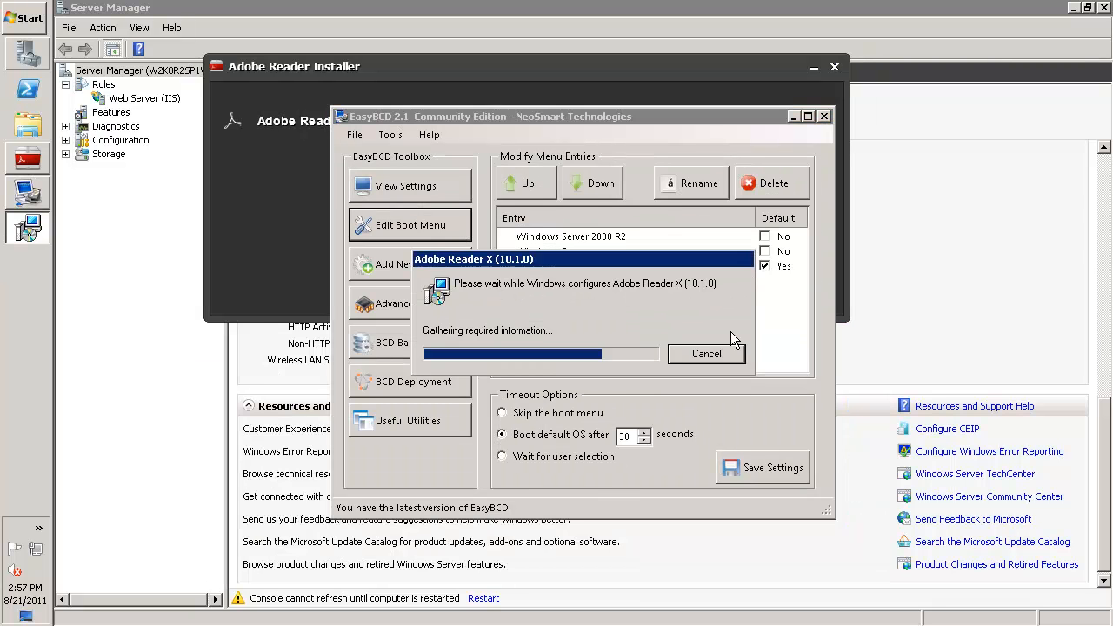
pyautogui.click(764, 252)
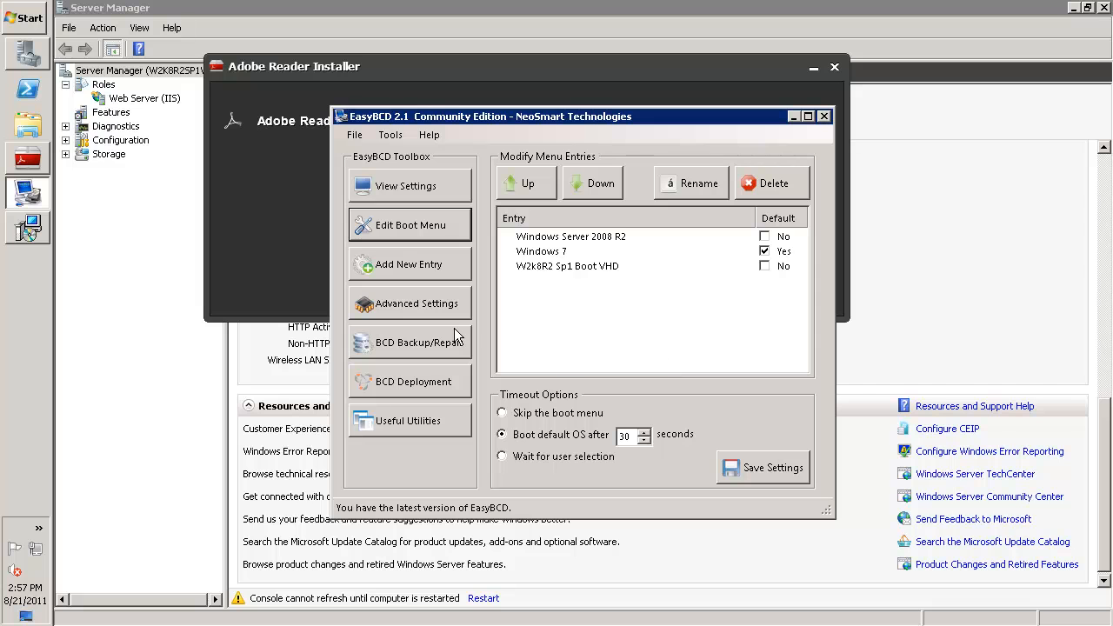
pyautogui.click(549, 267)
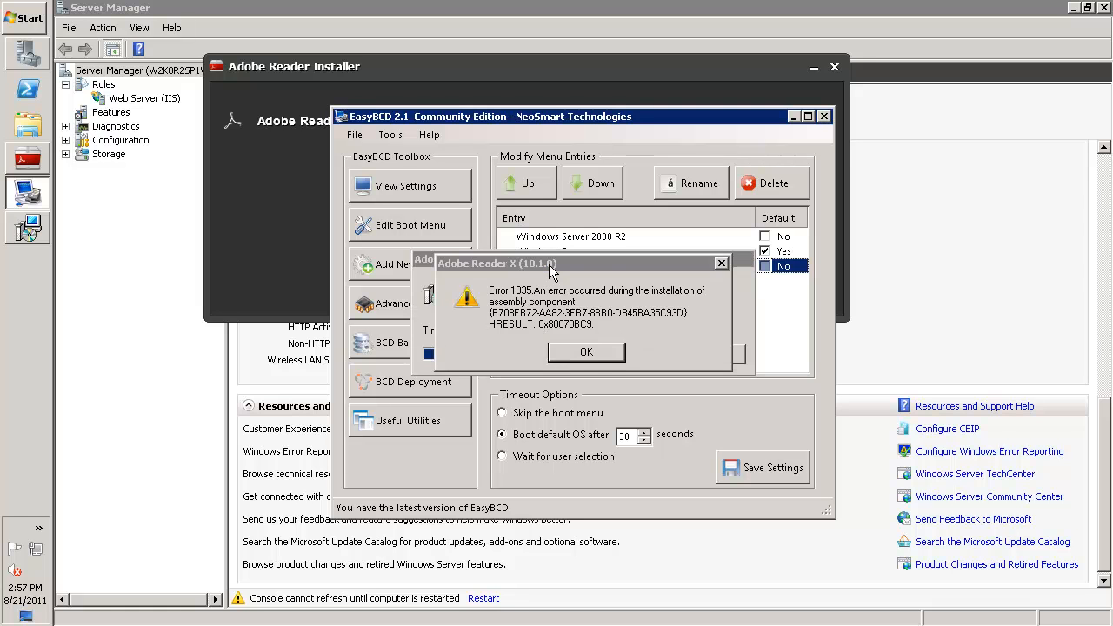
# Dismiss the Adobe Reader installation errors, finish its installer, and close EasyBCD, the browser and Server Manager
pyautogui.click(591, 353)
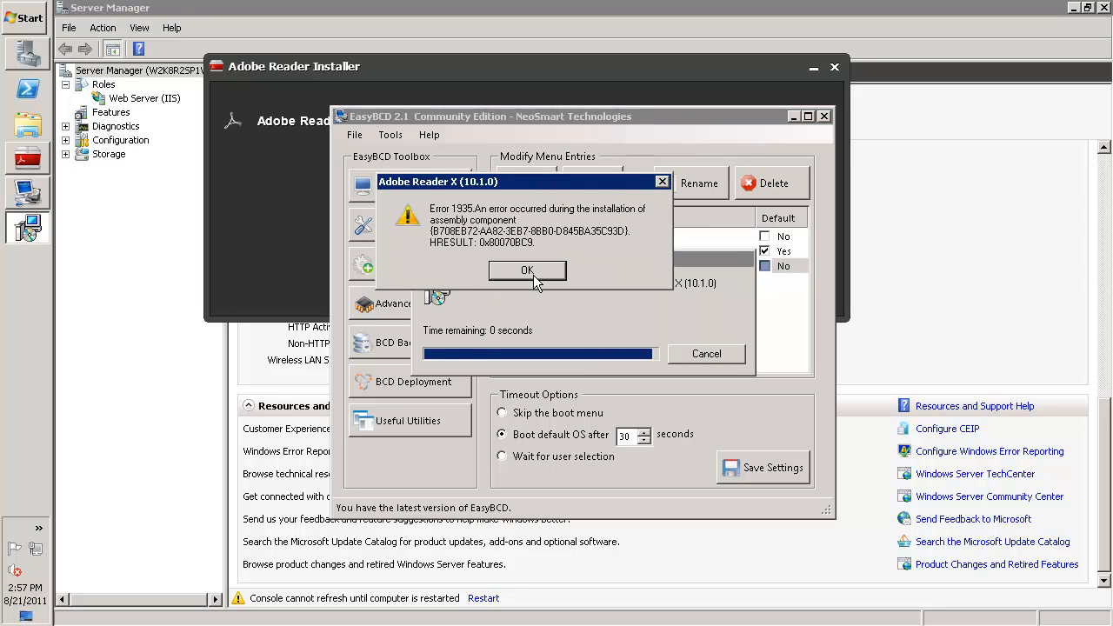
pyautogui.click(533, 276)
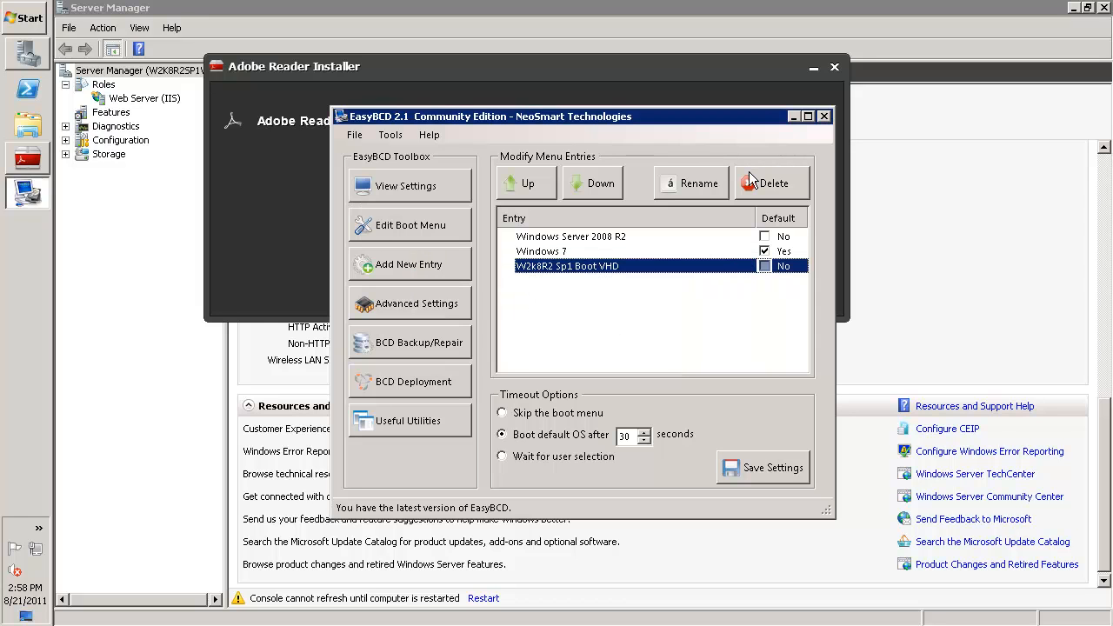
pyautogui.click(823, 117)
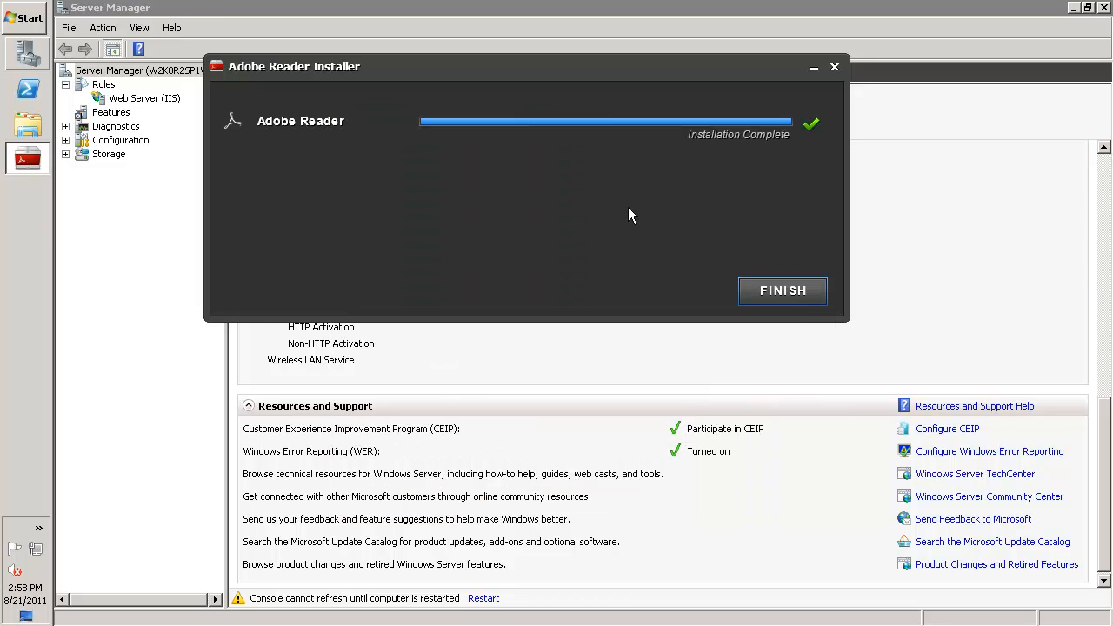
pyautogui.click(802, 306)
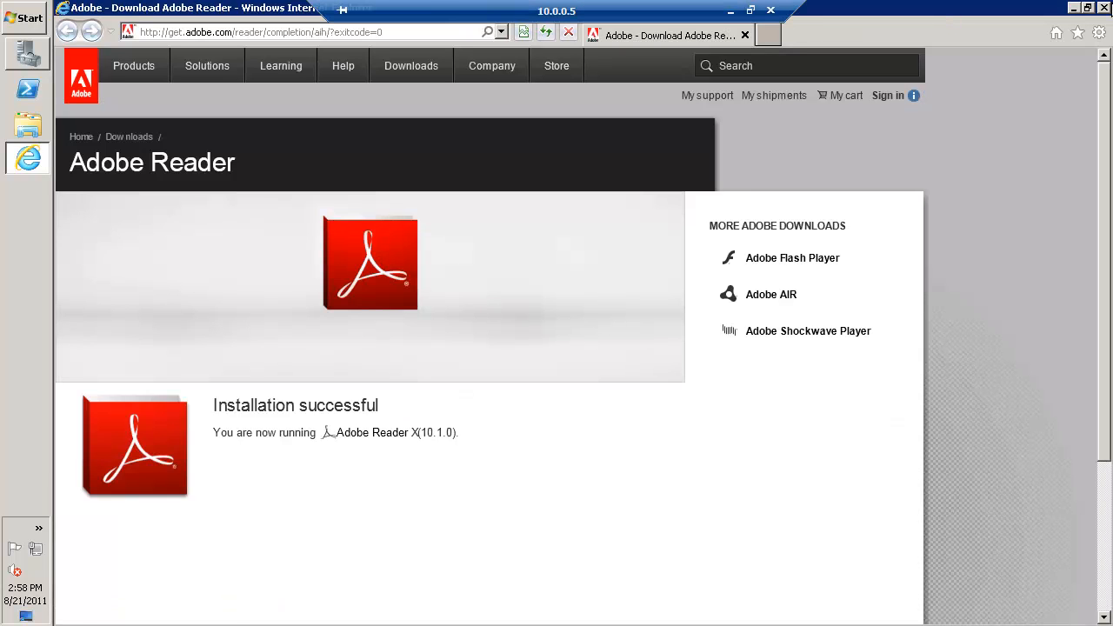
pyautogui.click(1103, 7)
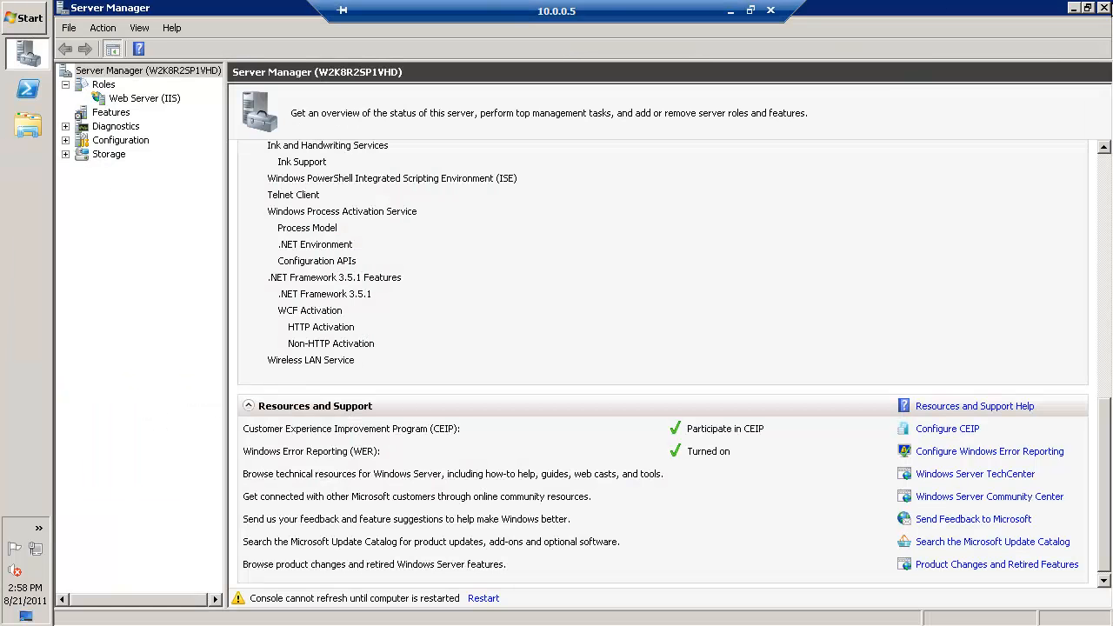
pyautogui.click(1107, 8)
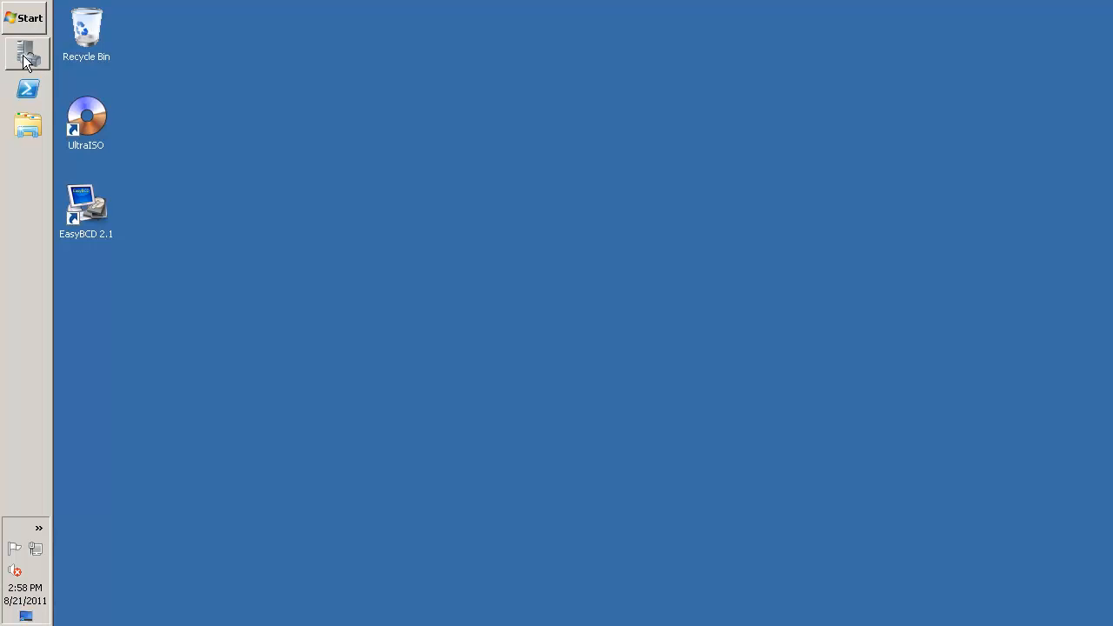
# Examine UltraISO's image selection dialog for the CD Drive (J:), then cancel it without choosing an image and close the Computer window
pyautogui.click(32, 125)
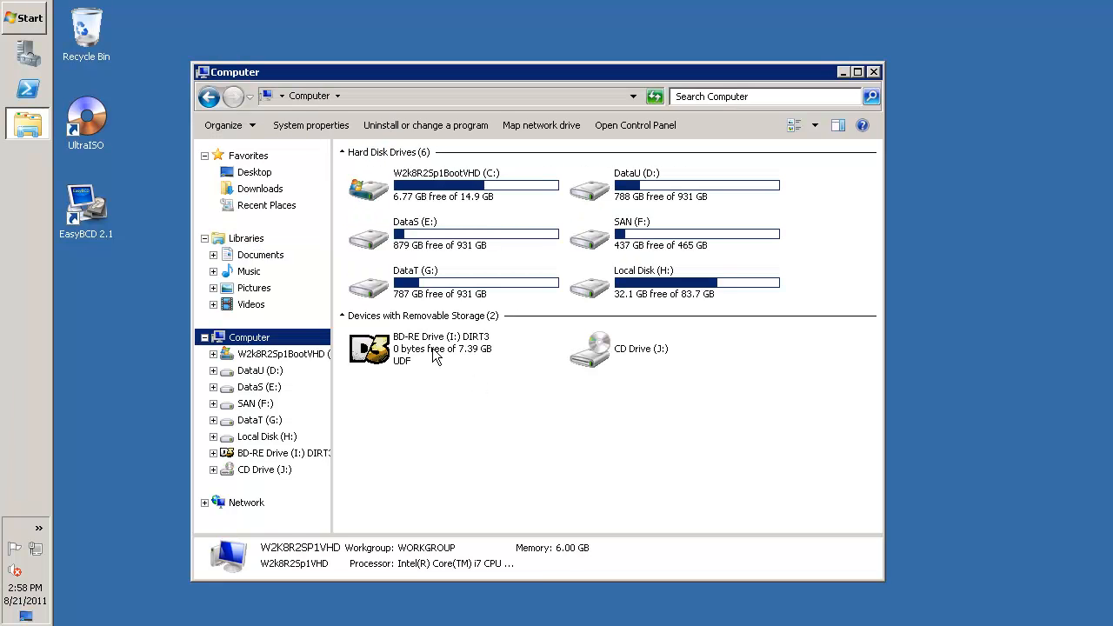
pyautogui.rightClick(636, 351)
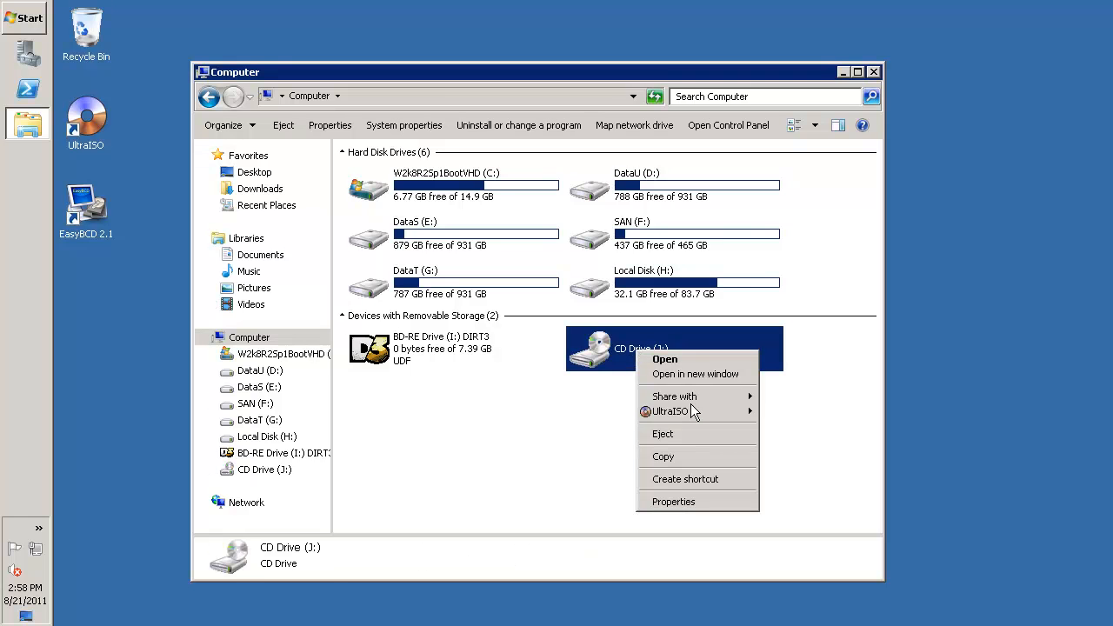
pyautogui.moveTo(690, 407)
pyautogui.click(773, 410)
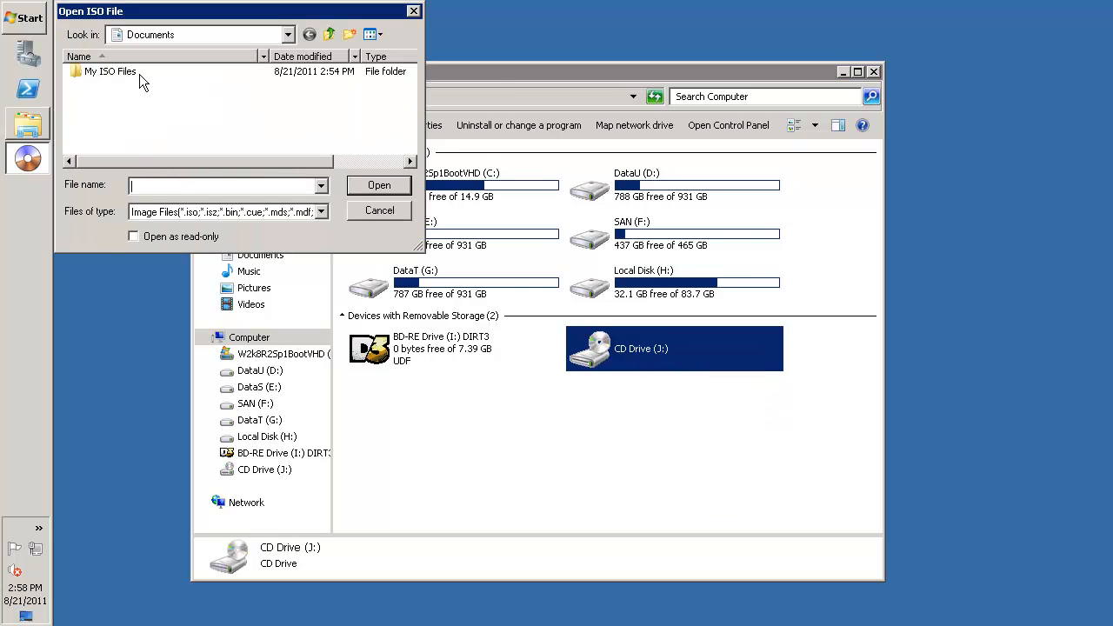
pyautogui.click(380, 210)
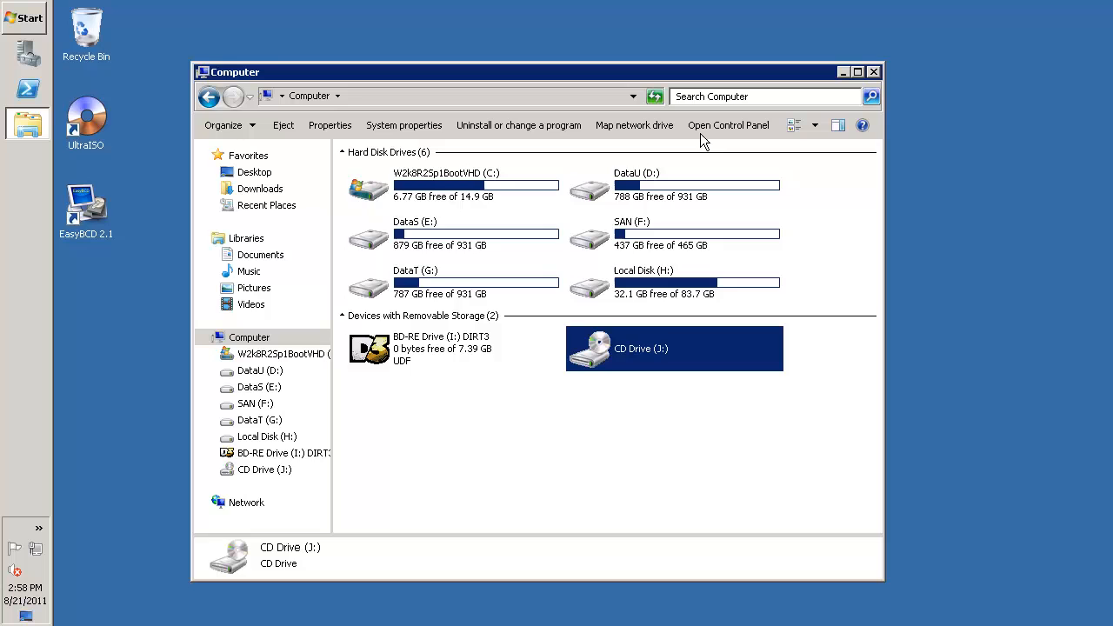
pyautogui.click(872, 72)
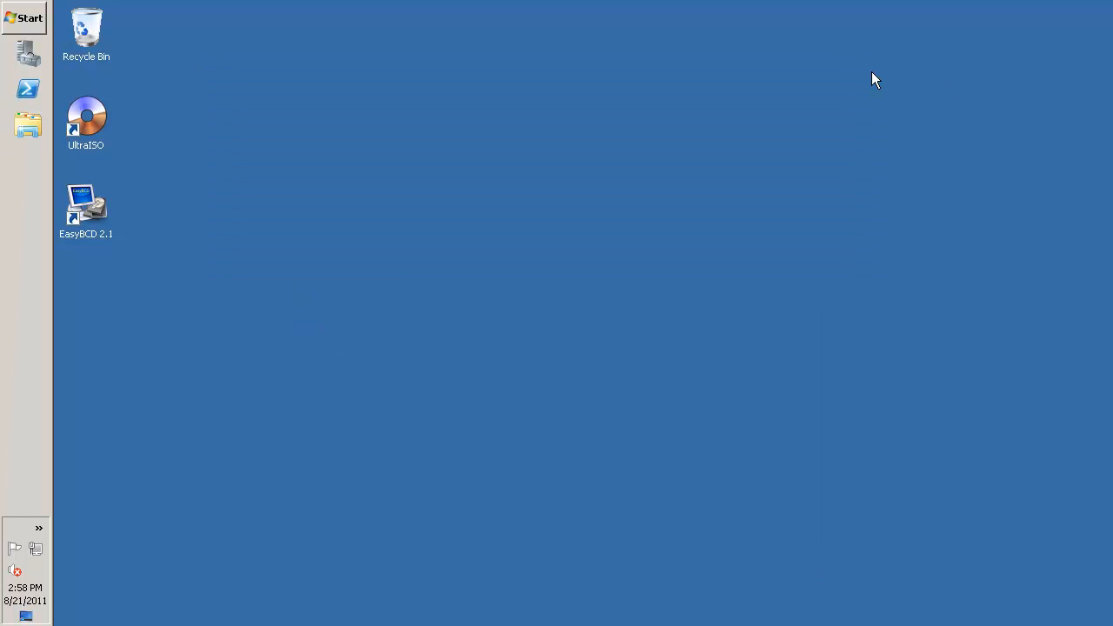
# Restart the server, giving Application: Installation (Planned) as the shutdown reason
pyautogui.click(27, 27)
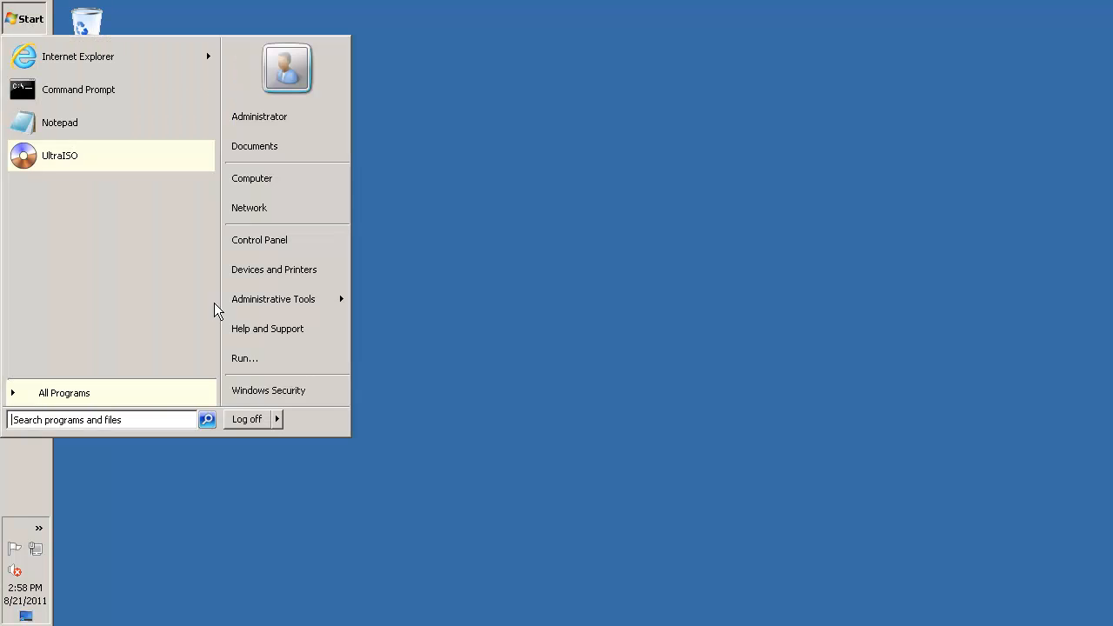
pyautogui.click(277, 421)
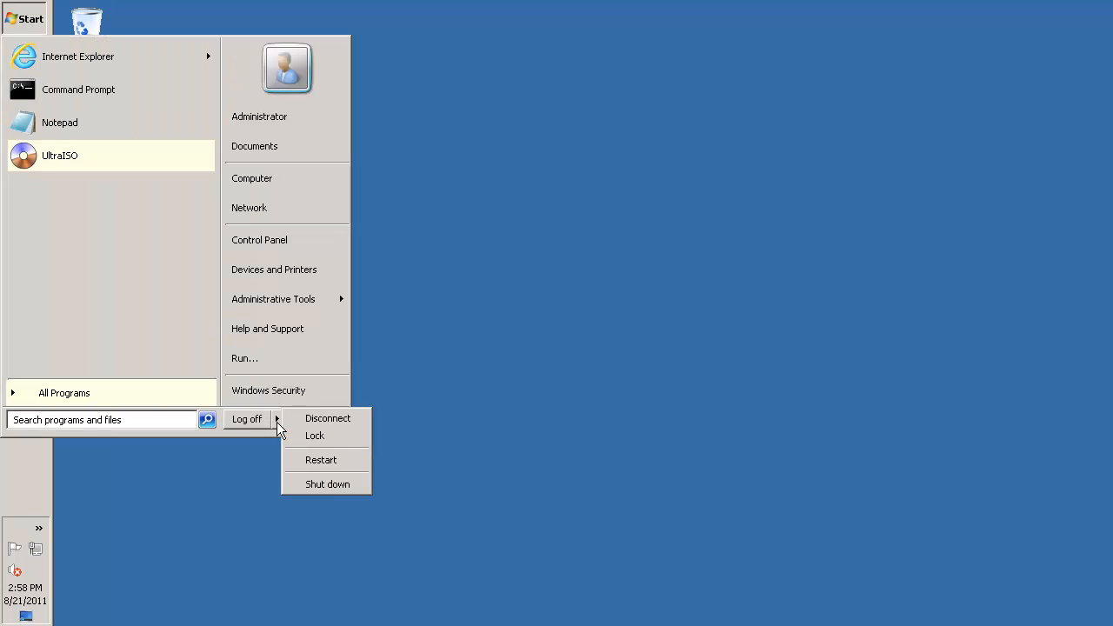
pyautogui.click(315, 464)
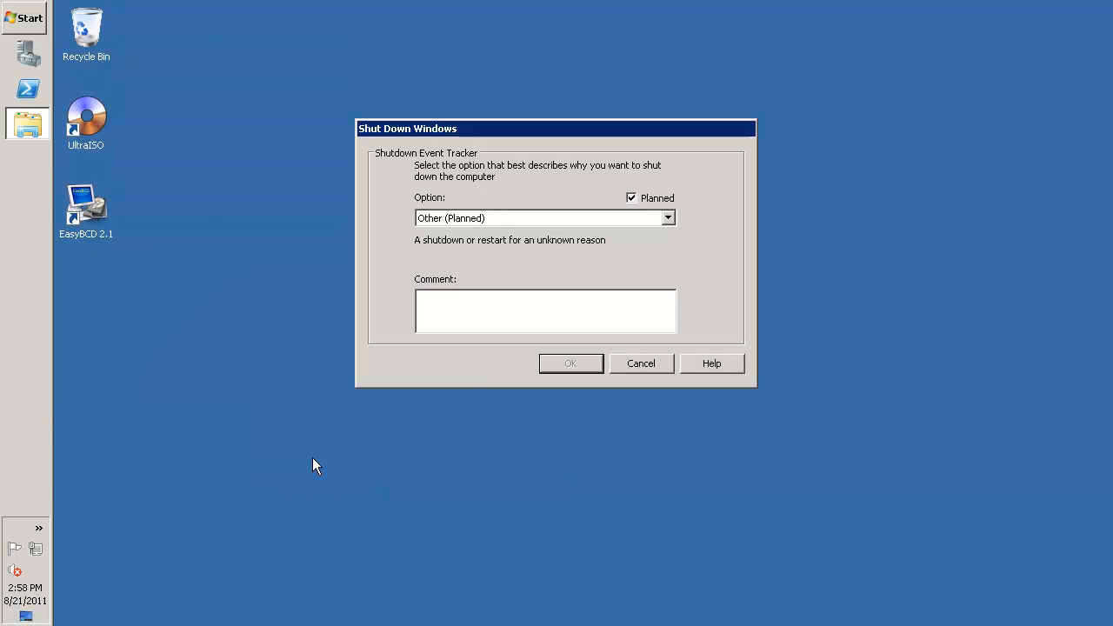
pyautogui.click(495, 219)
pyautogui.click(489, 297)
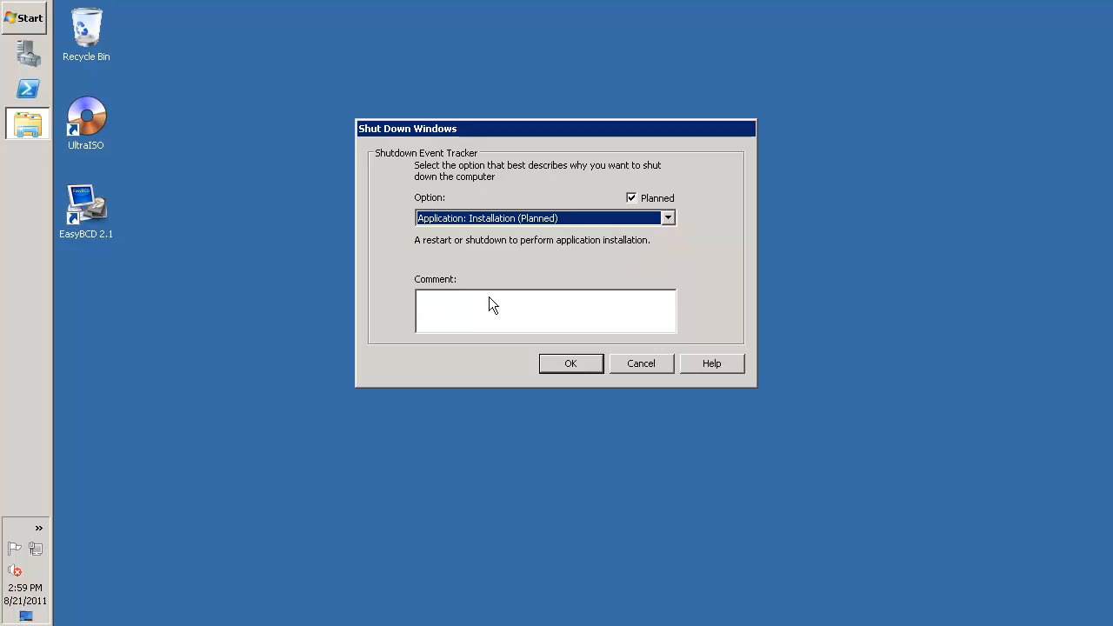
pyautogui.click(554, 361)
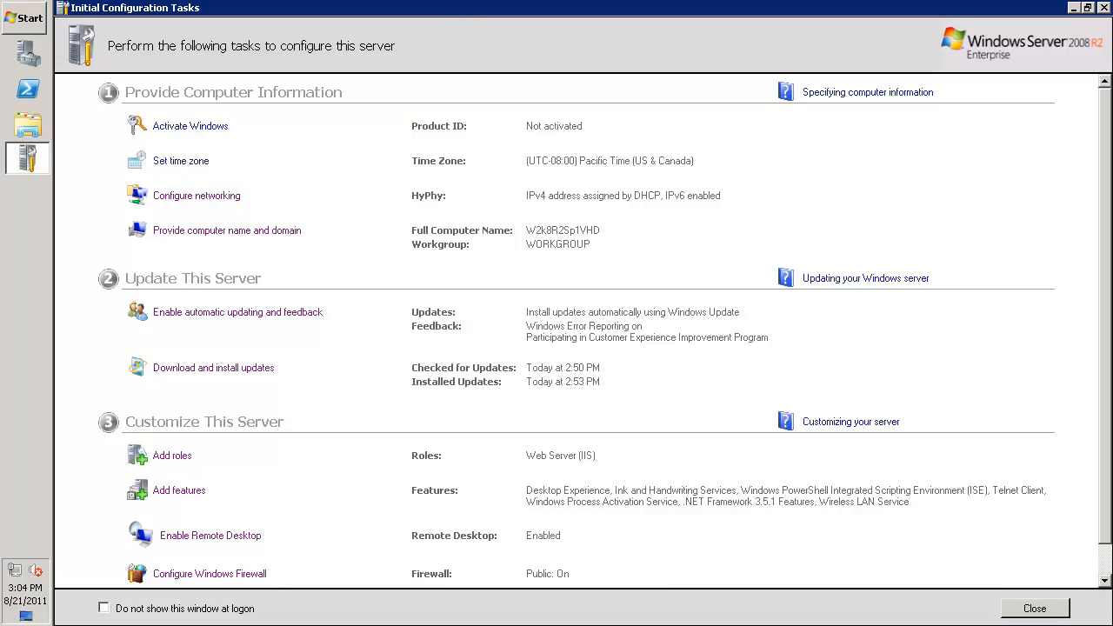
# Review the optional update offered in Windows Update and leave the selection without installing it
pyautogui.click(240, 369)
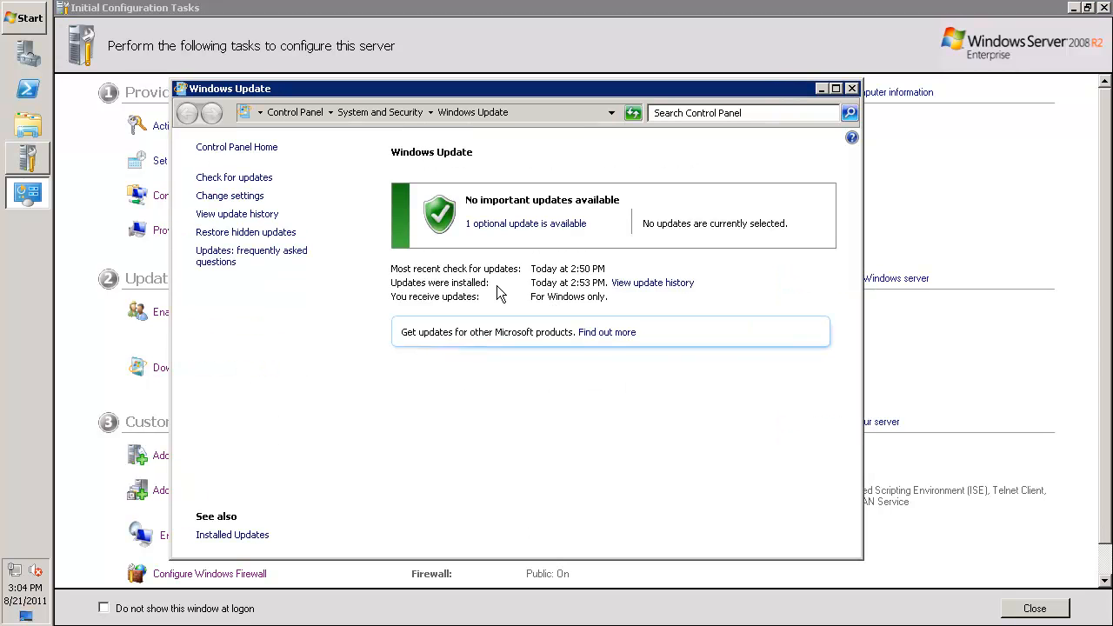
pyautogui.click(525, 223)
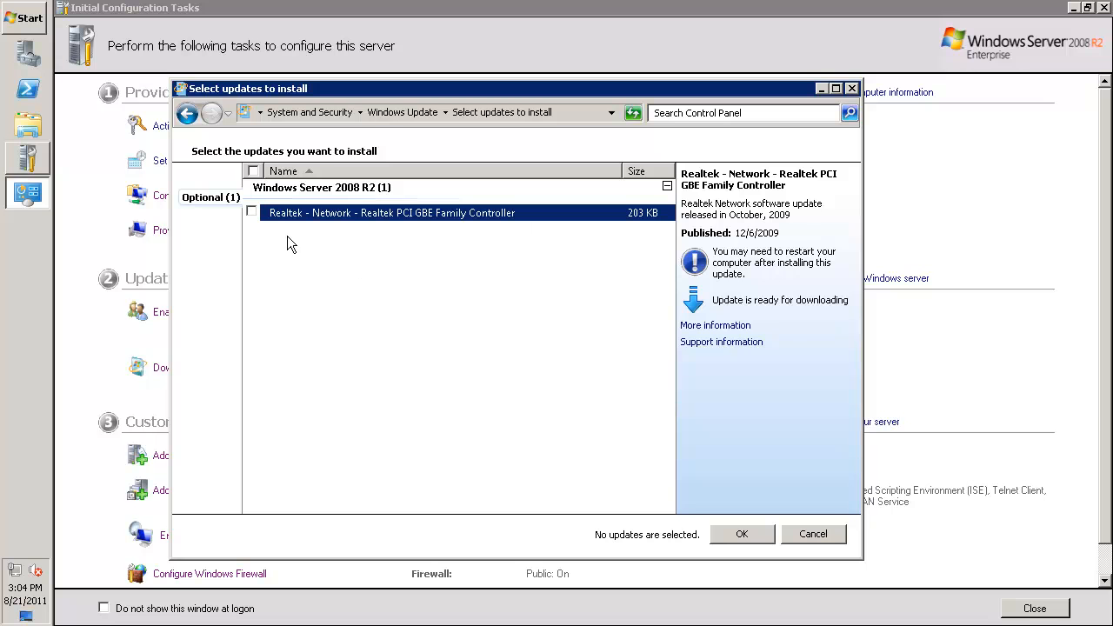
pyautogui.click(822, 535)
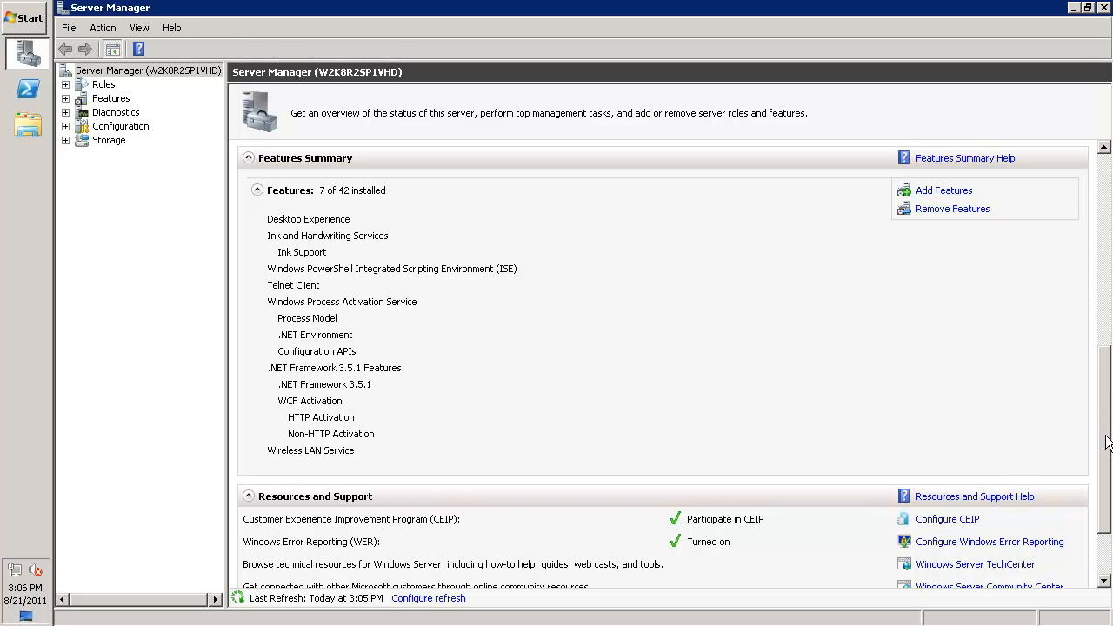
# Review the server summary in Server Manager and expand Roles to check the installed roles
pyautogui.moveTo(1107, 443); pyautogui.dragTo(1096, 246)
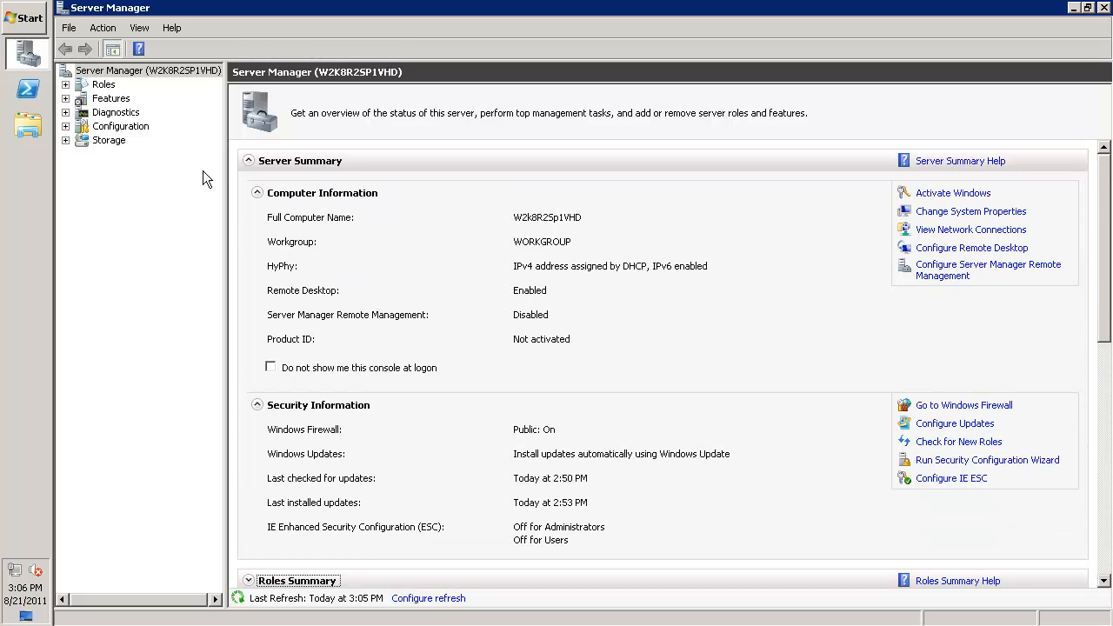
pyautogui.click(65, 84)
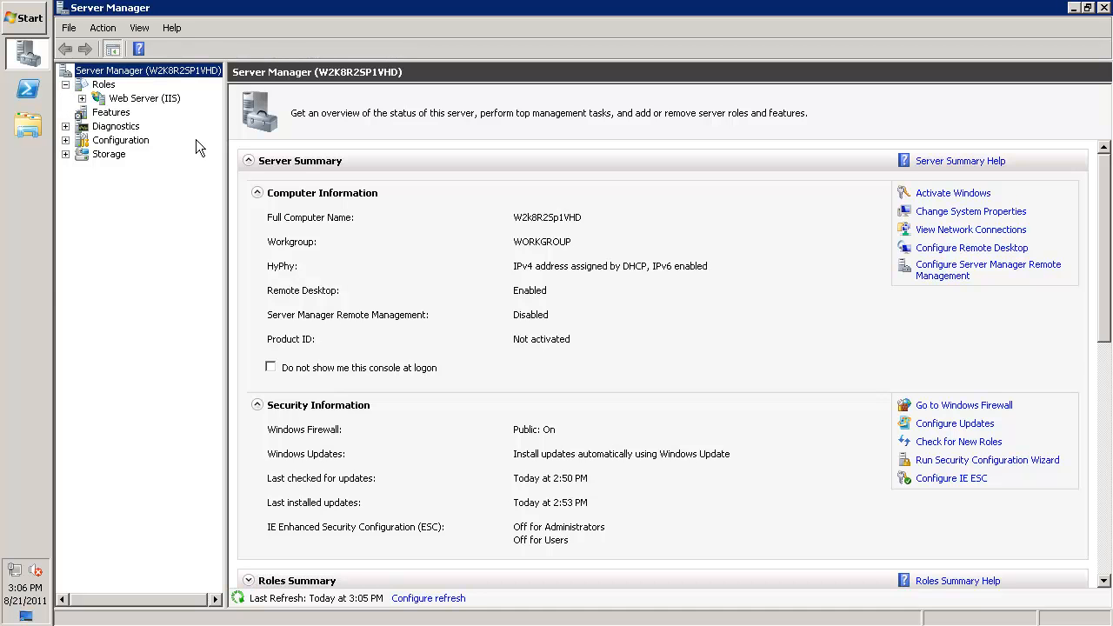
# Inspect the W2k8R2Sp1BootVHD.vhd file on the DataT (G:) drive, then close the open windows to return to the desktop
pyautogui.click(28, 126)
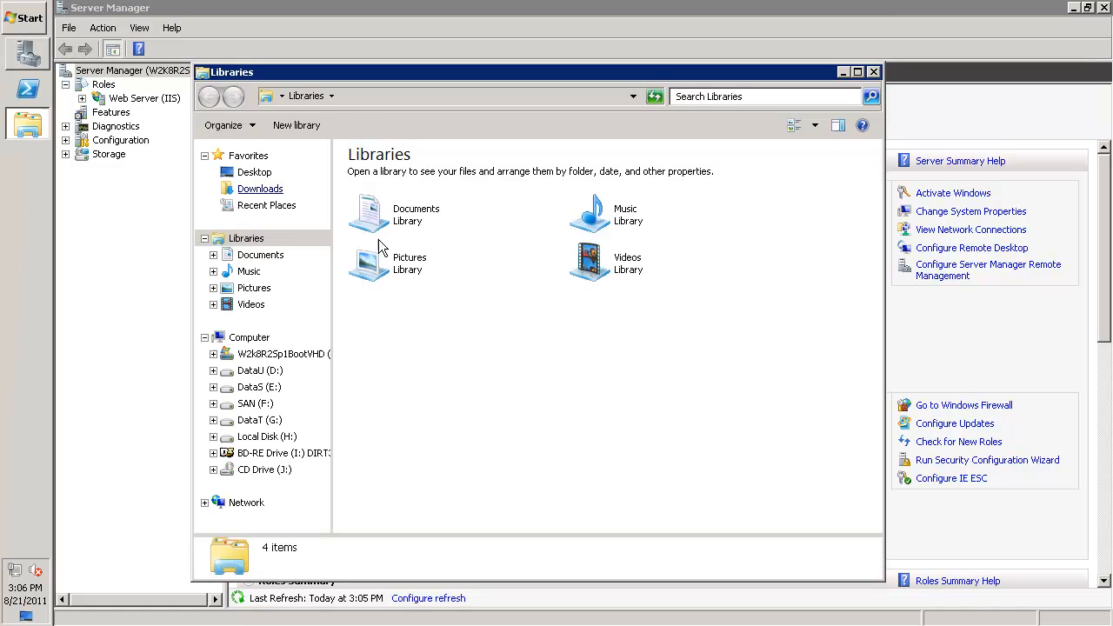
pyautogui.click(259, 420)
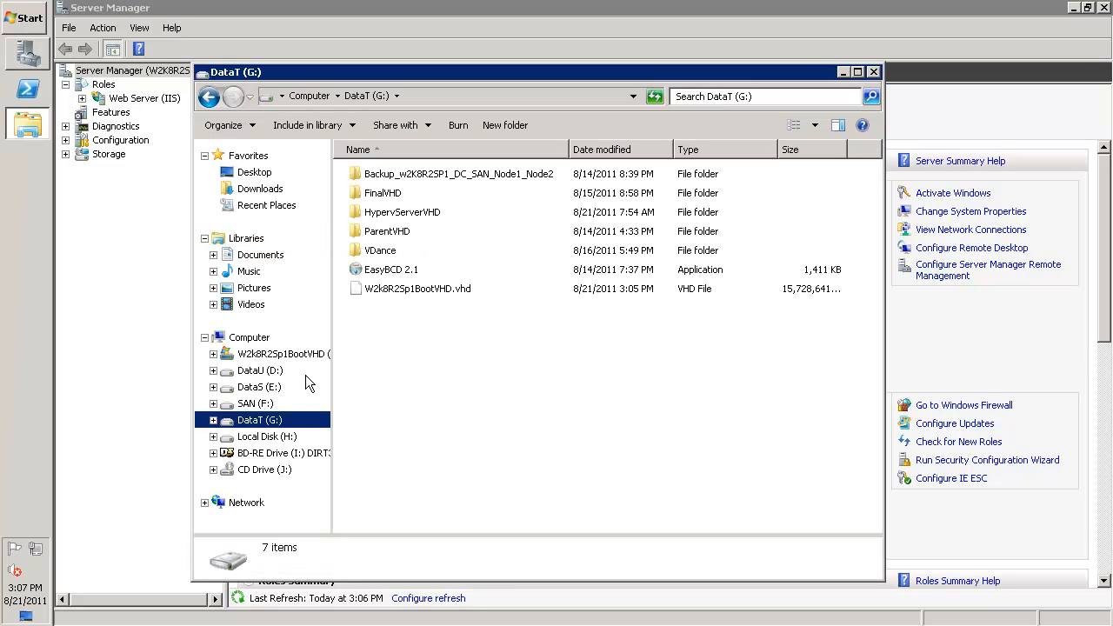
pyautogui.click(393, 294)
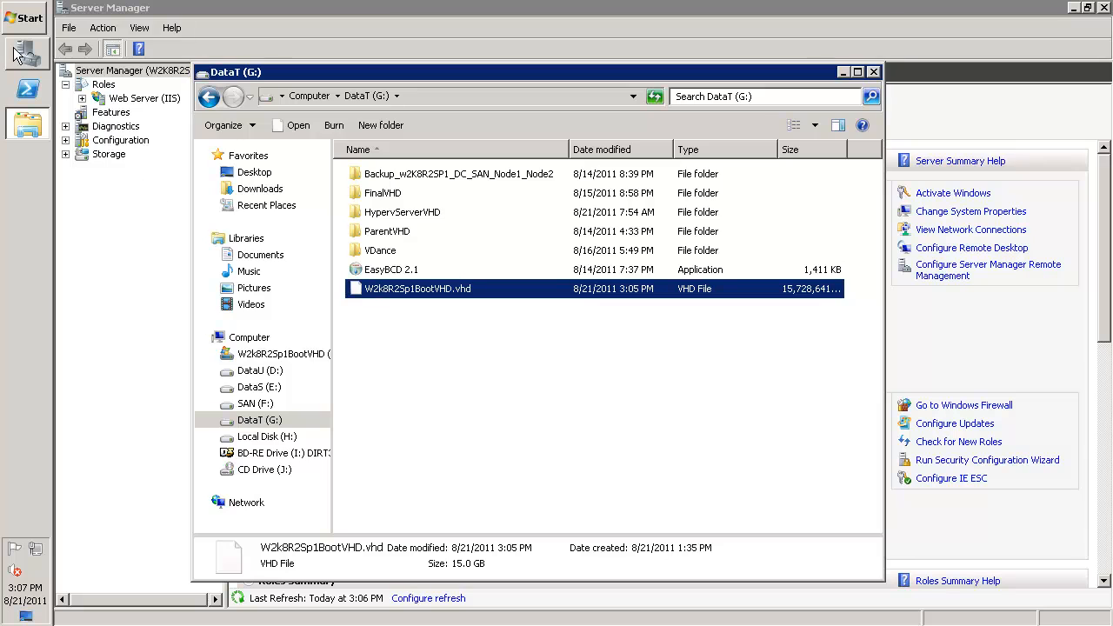
pyautogui.click(28, 124)
pyautogui.click(1106, 5)
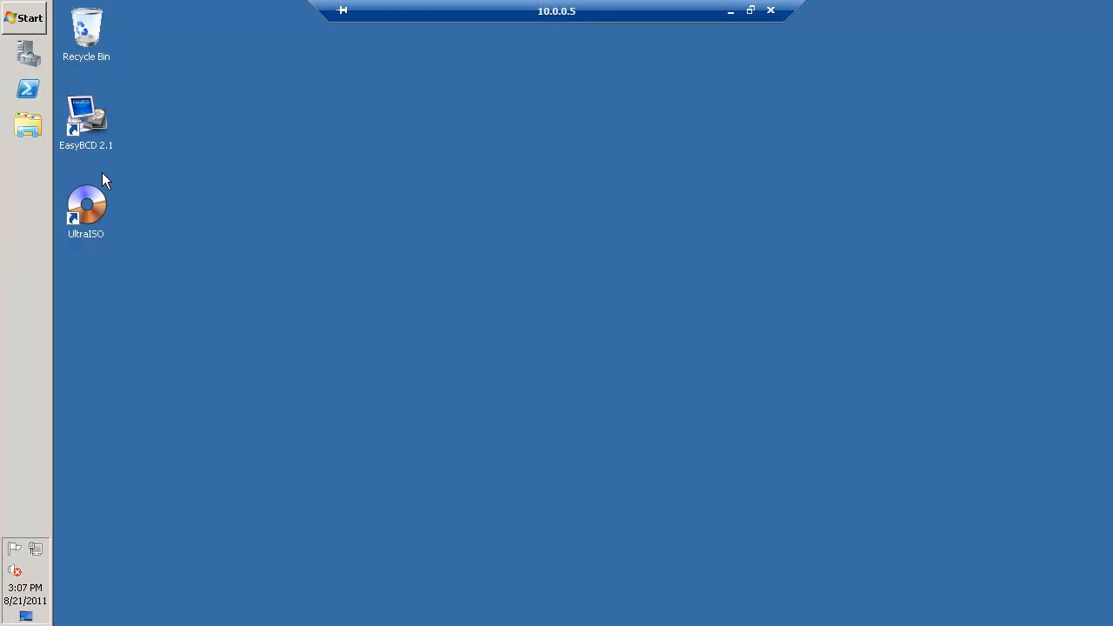
# Launch EasyBCD 2.1, set the boot menu to start the default OS after 5 seconds, and save the settings
pyautogui.click(81, 117)
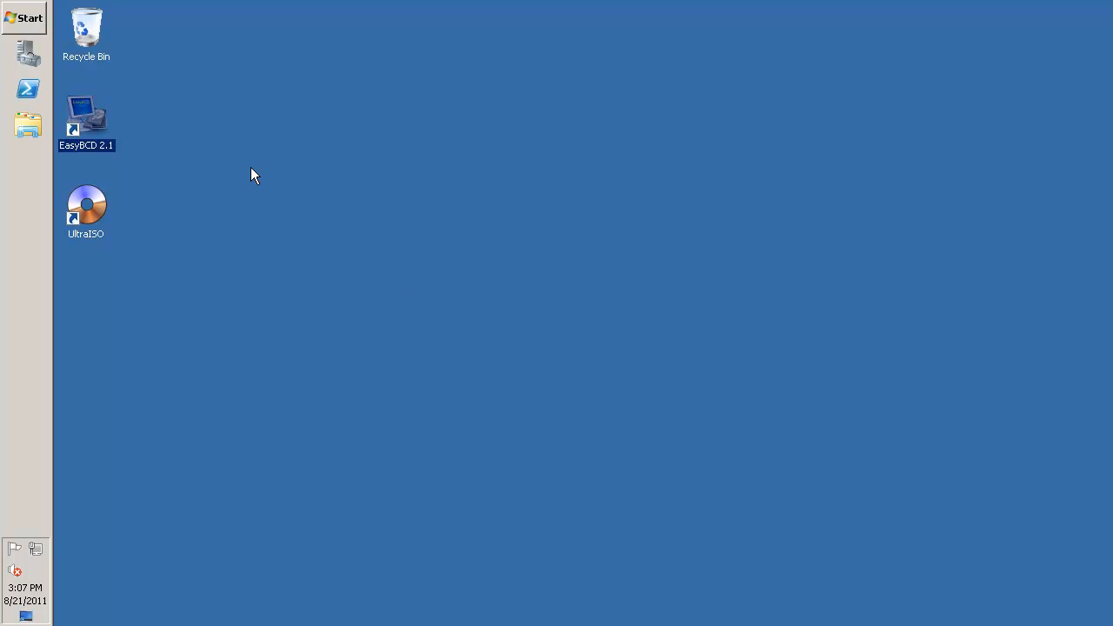
pyautogui.click(427, 238)
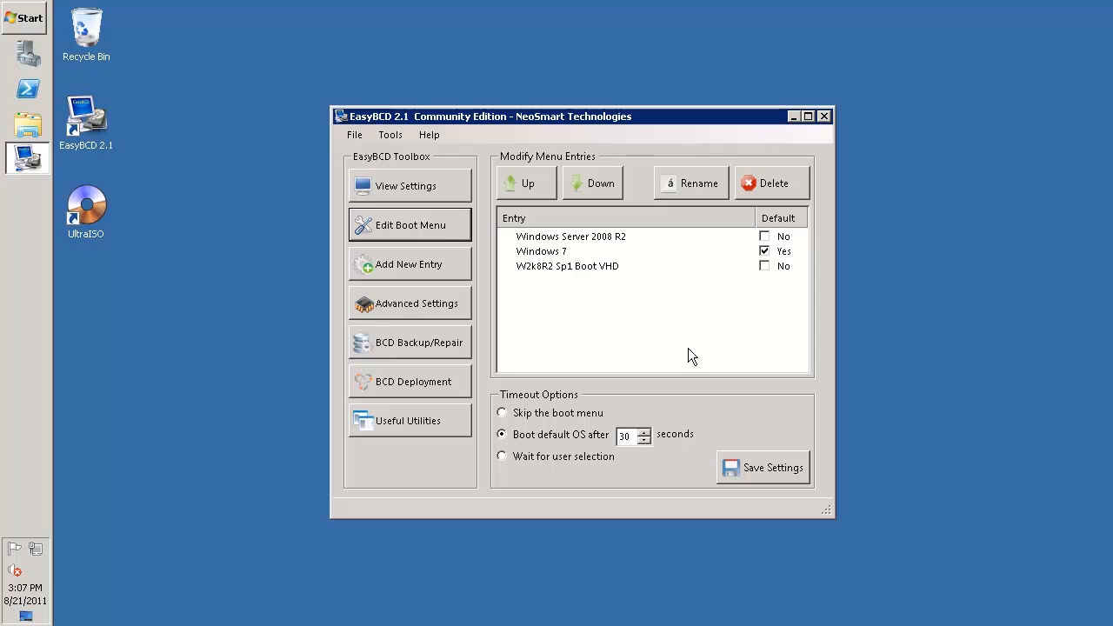
pyautogui.click(631, 436)
pyautogui.hotkey('shift', 'Home')
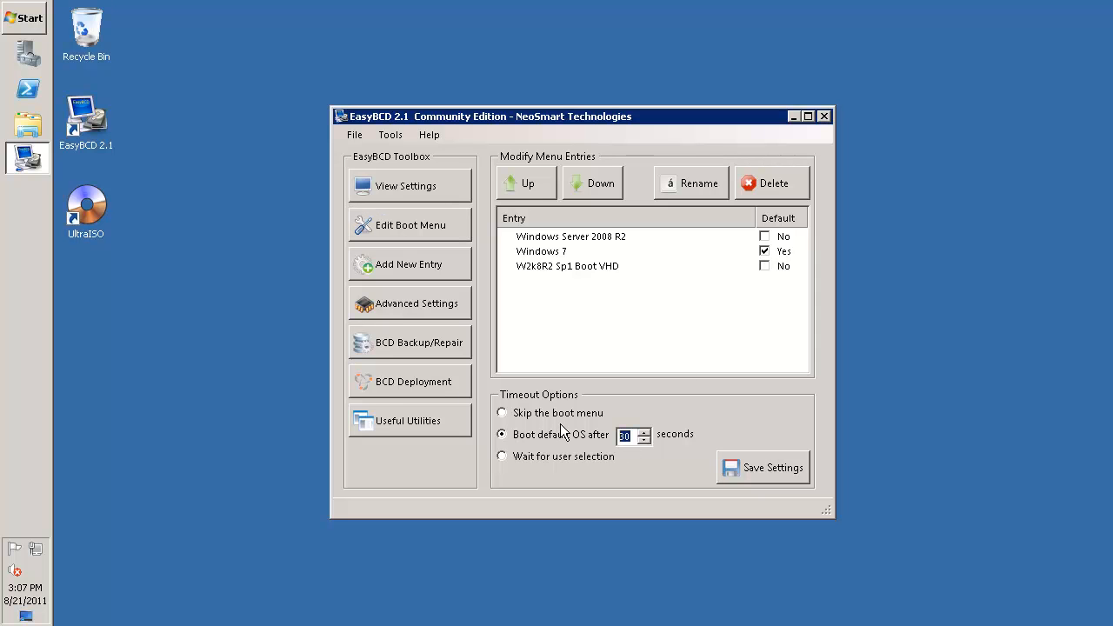
pyautogui.write('5')
pyautogui.click(760, 474)
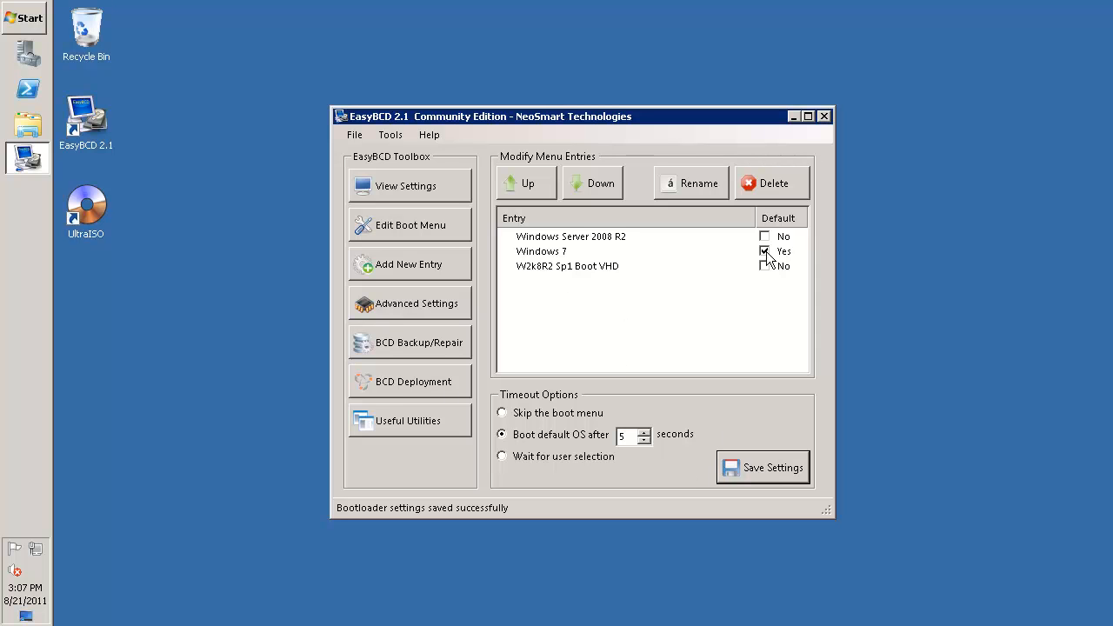
# Restart the computer from within EasyBCD, confirming the restart and declining the donation request
pyautogui.click(389, 135)
pyautogui.click(446, 193)
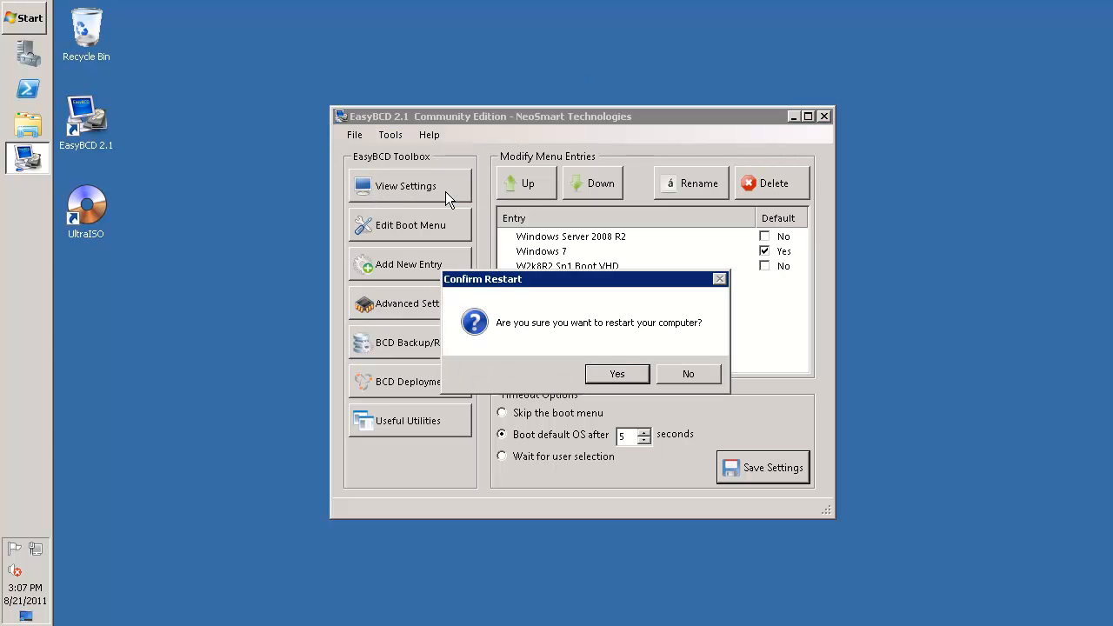
pyautogui.click(625, 376)
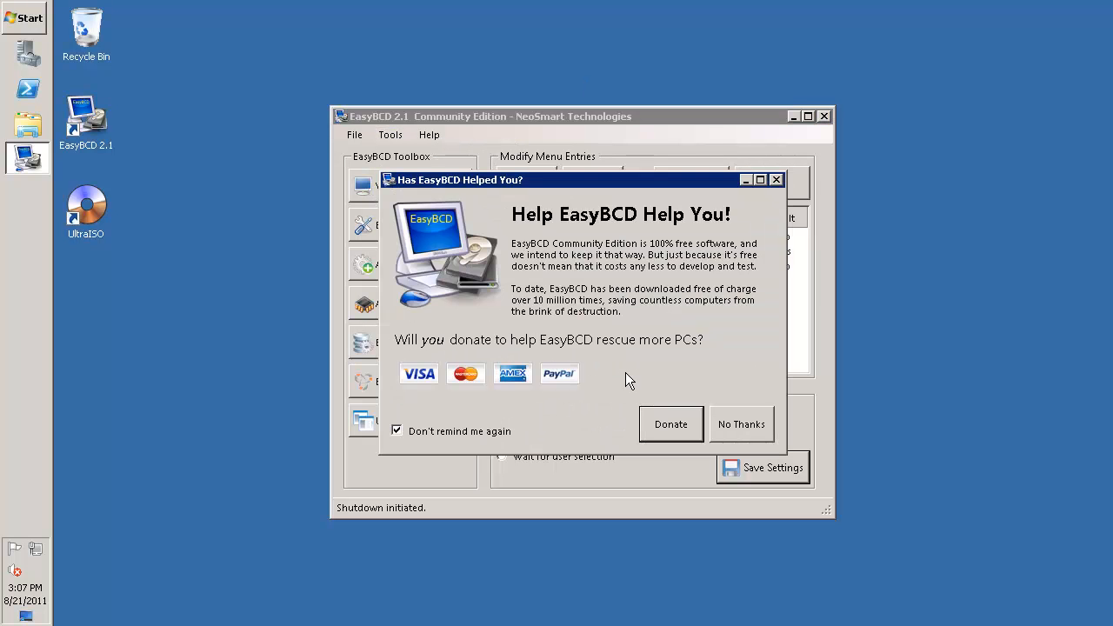
pyautogui.click(479, 434)
pyautogui.click(740, 425)
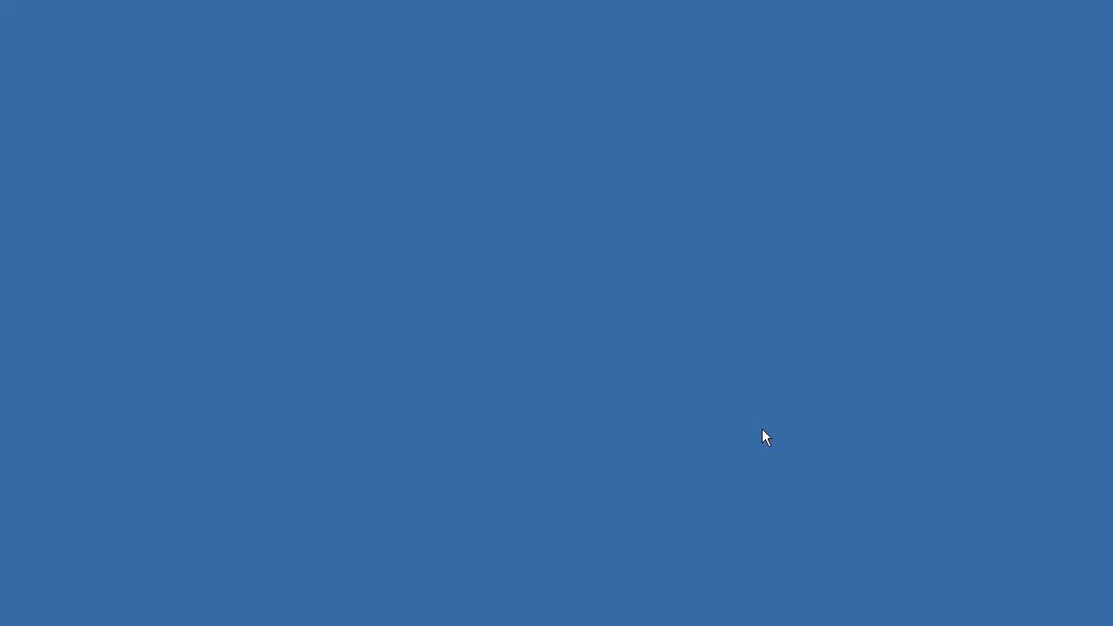